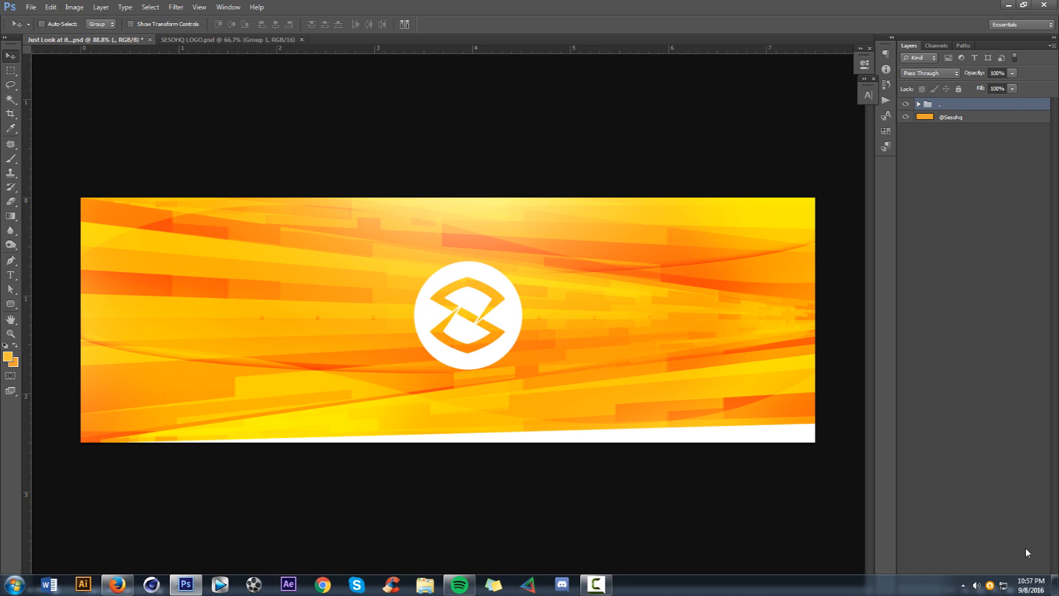
Step: On a new layer, draw a closed Pen path to the right of the logo circle with a curved inner edge and slanted outer edge
click(1024, 590)
key(p)
click(523, 286)
drag(526, 339, 511, 360)
drag(540, 316, 539, 305)
alt+click(526, 340)
ctrl+click(537, 308)
ctrl+click(530, 310)
drag(538, 306, 534, 316)
click(527, 340)
click(704, 339)
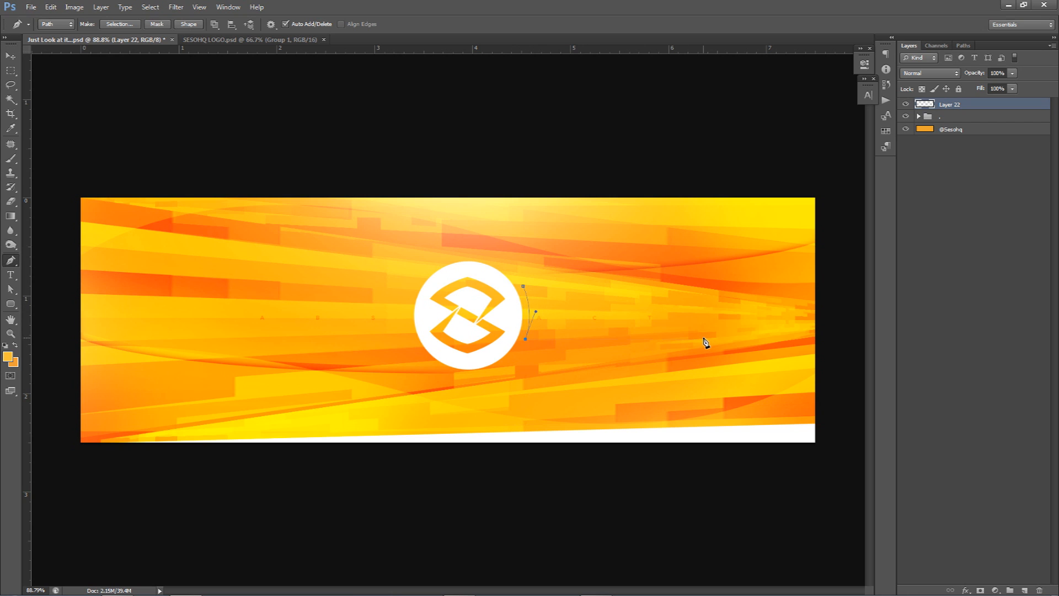
click(649, 286)
click(525, 287)
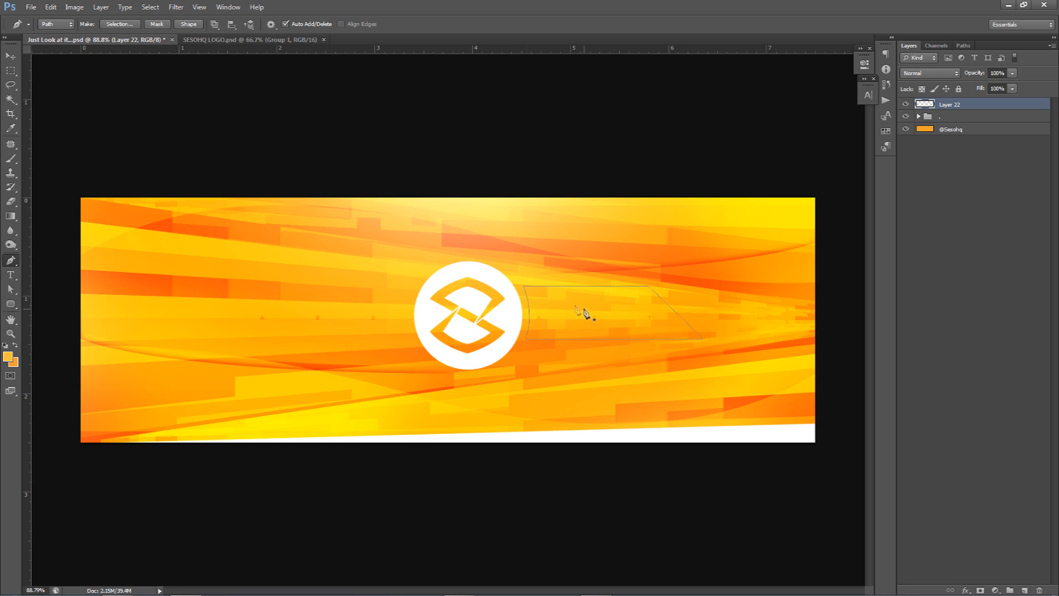
Step: Duplicate the path, flip the copy horizontally and place it against the left side of the logo circle
drag(613, 288, 279, 288)
right_click(313, 312)
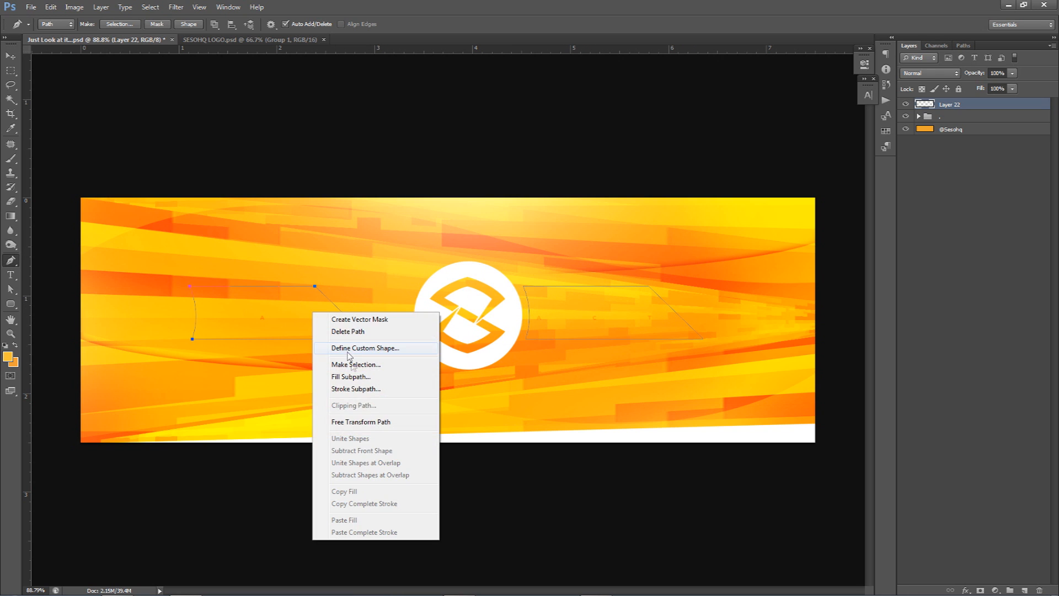
click(545, 332)
key(ctrl+t)
right_click(334, 331)
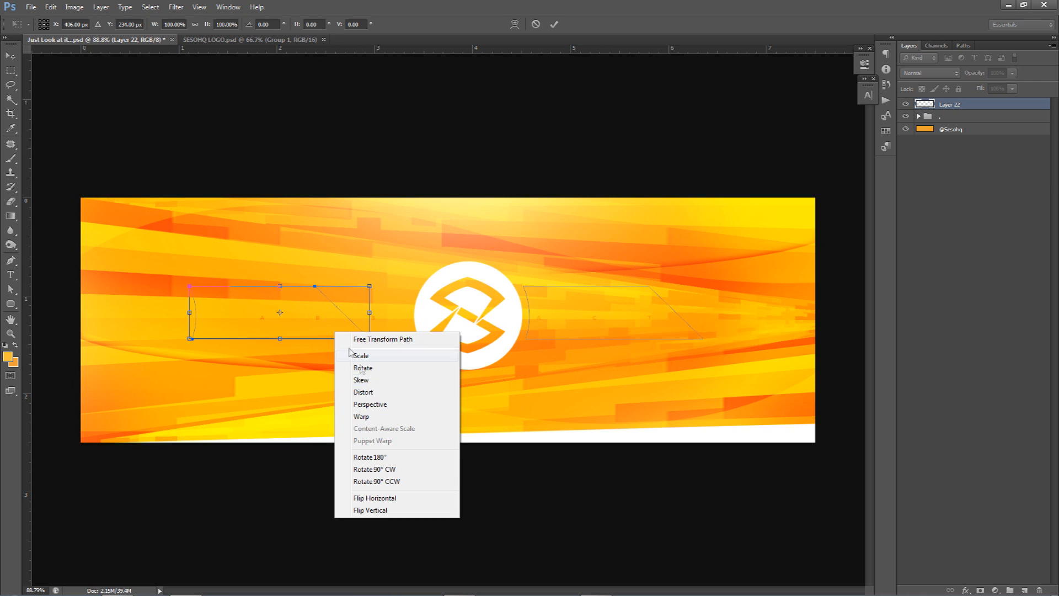
click(375, 497)
key(Return)
key(p)
drag(368, 344, 414, 343)
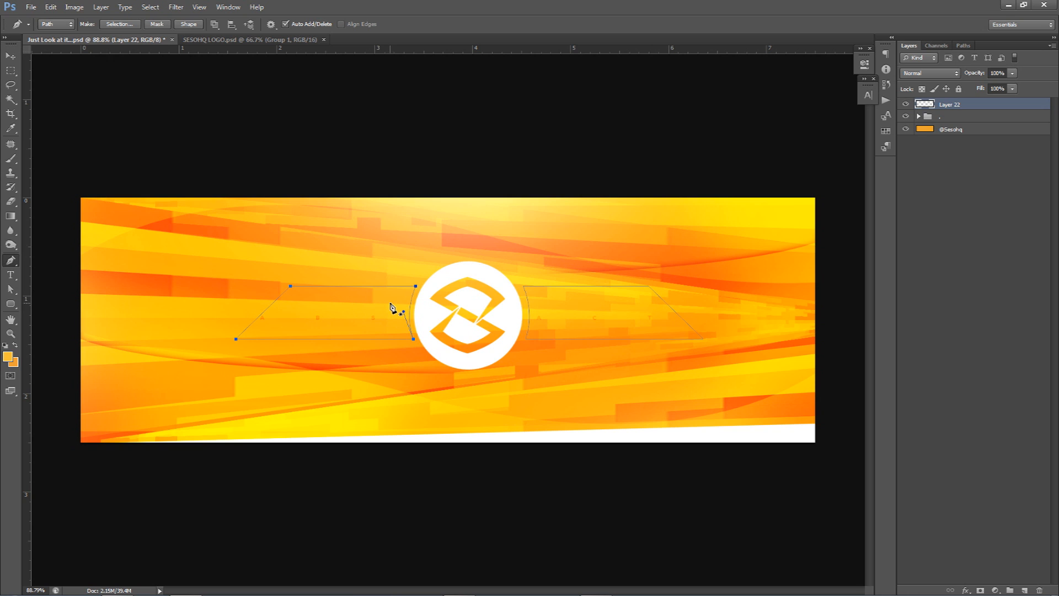
Step: Delete both paths and the empty layer above the artwork group
drag(223, 264, 726, 399)
key(Delete)
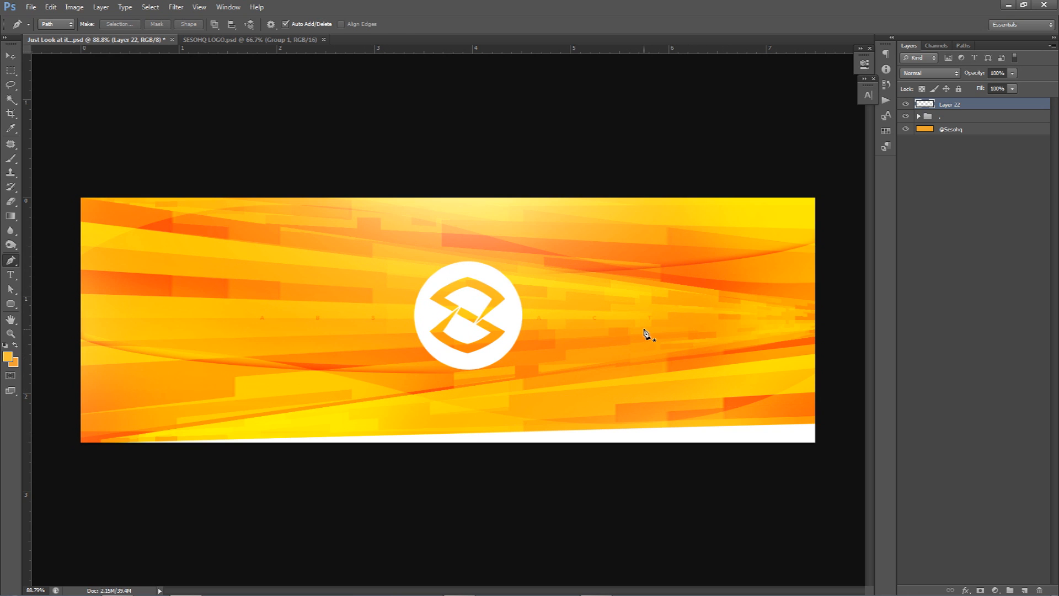
key(v)
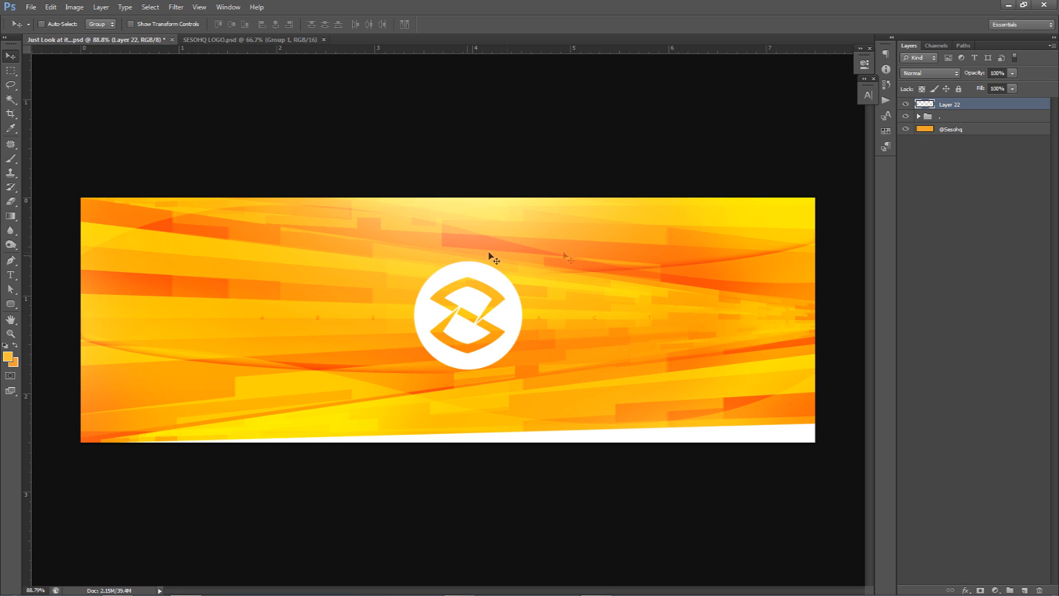
key(Delete)
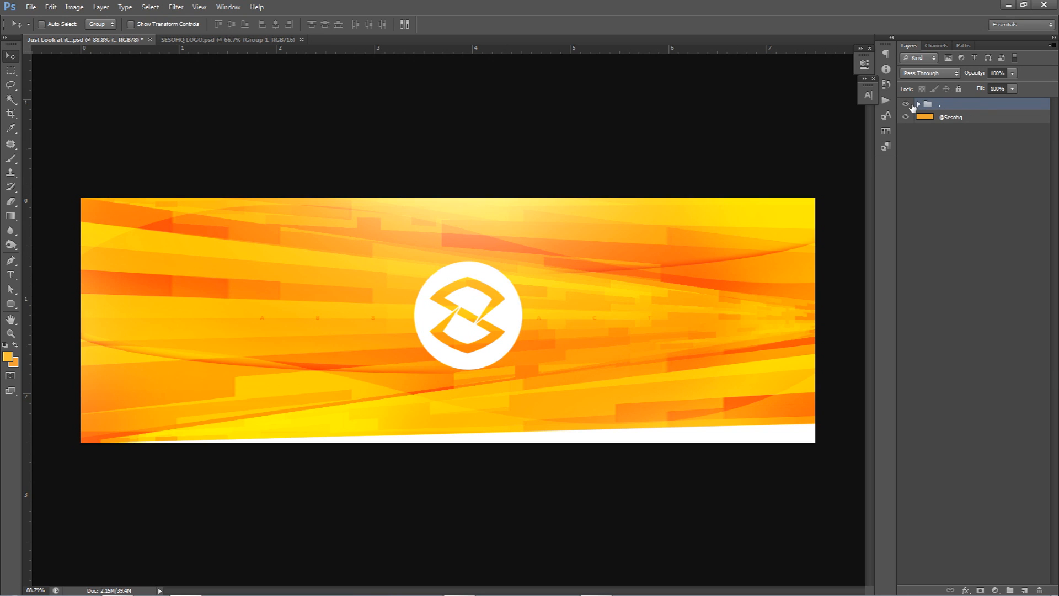
click(908, 105)
click(959, 117)
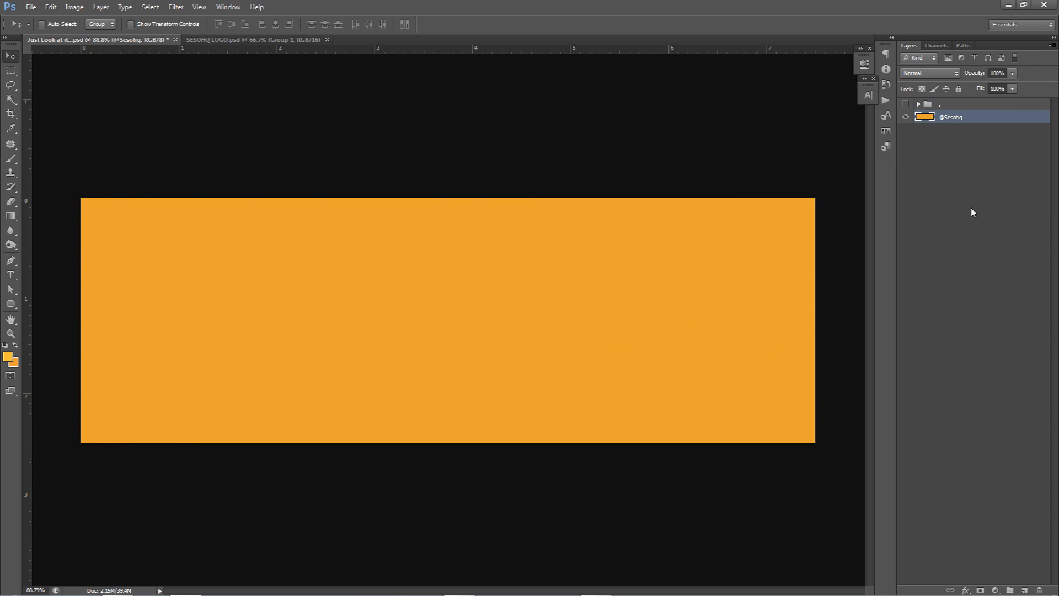
click(1026, 589)
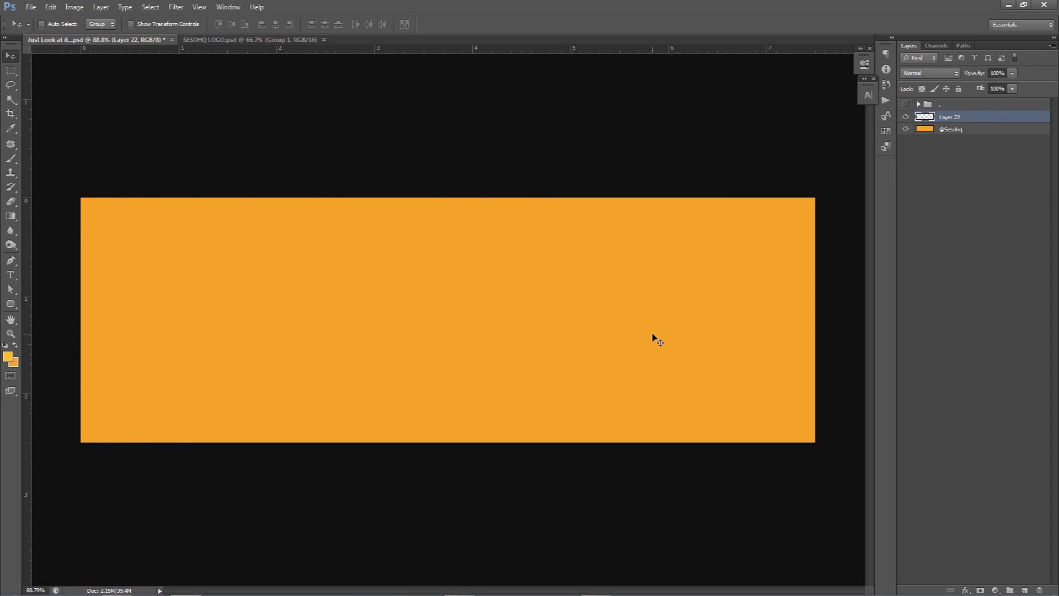
key(m)
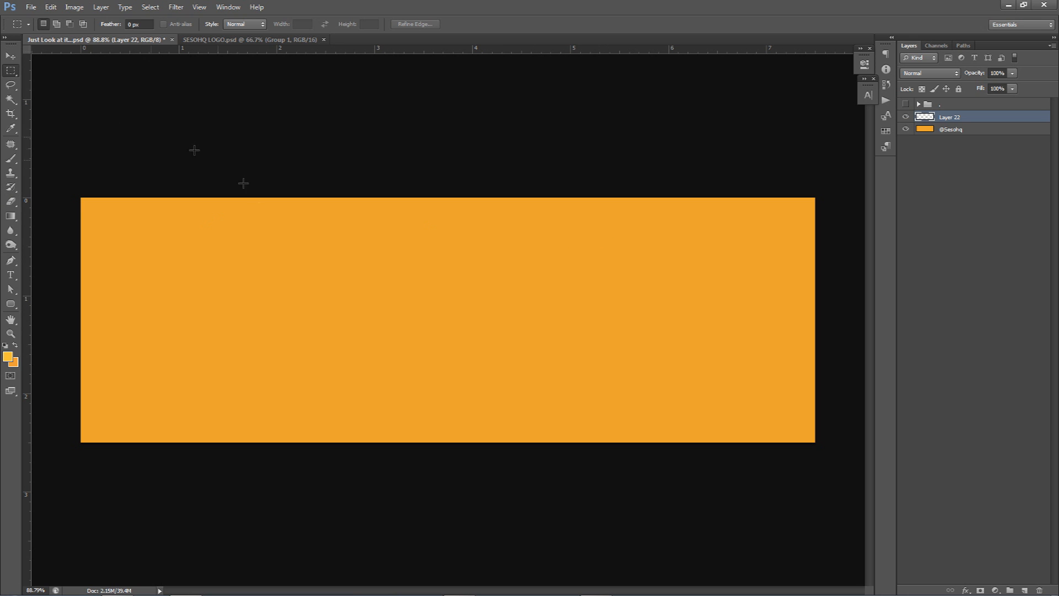
right_click(10, 75)
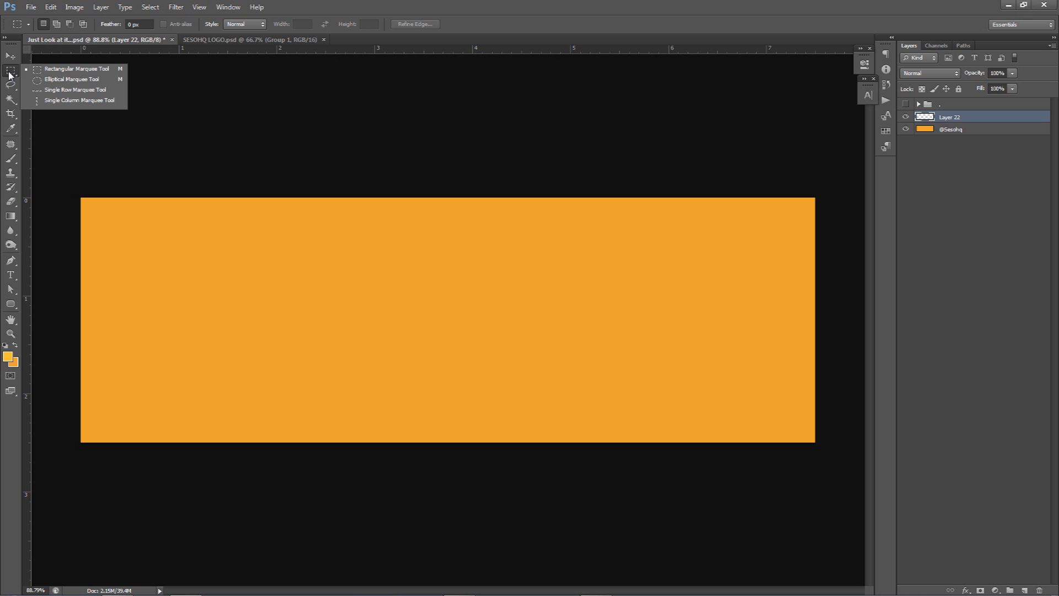
click(84, 69)
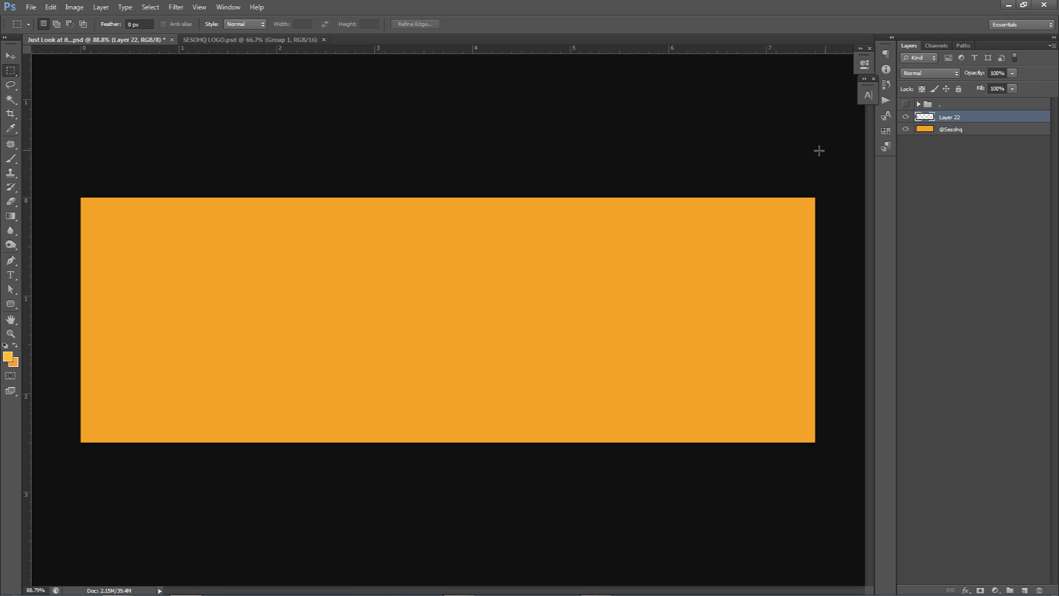
Step: Check the background colour's hex code in the Color Picker
click(13, 362)
double_click(907, 411)
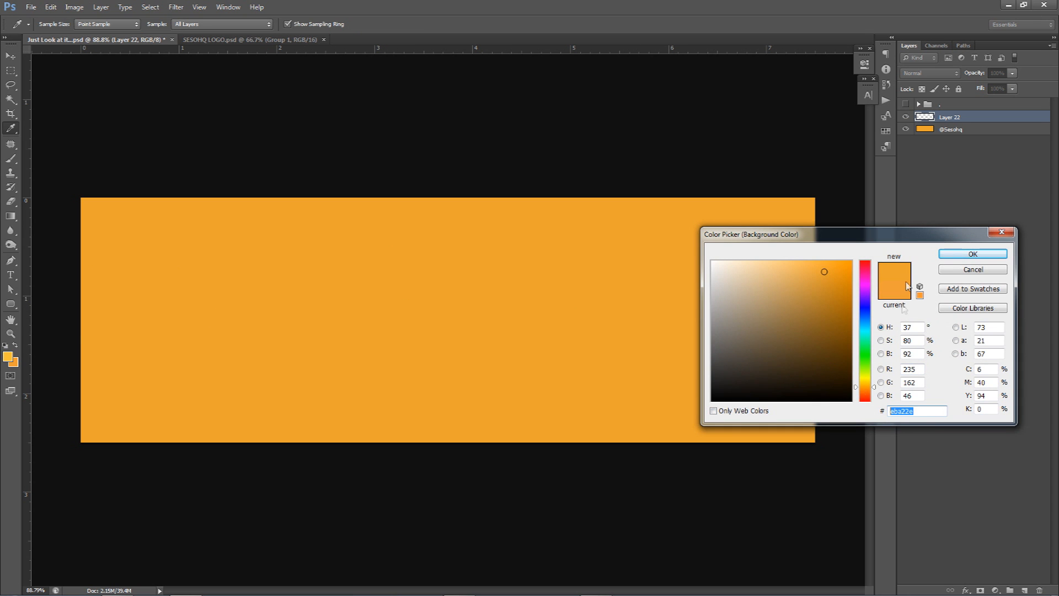
drag(909, 235, 762, 258)
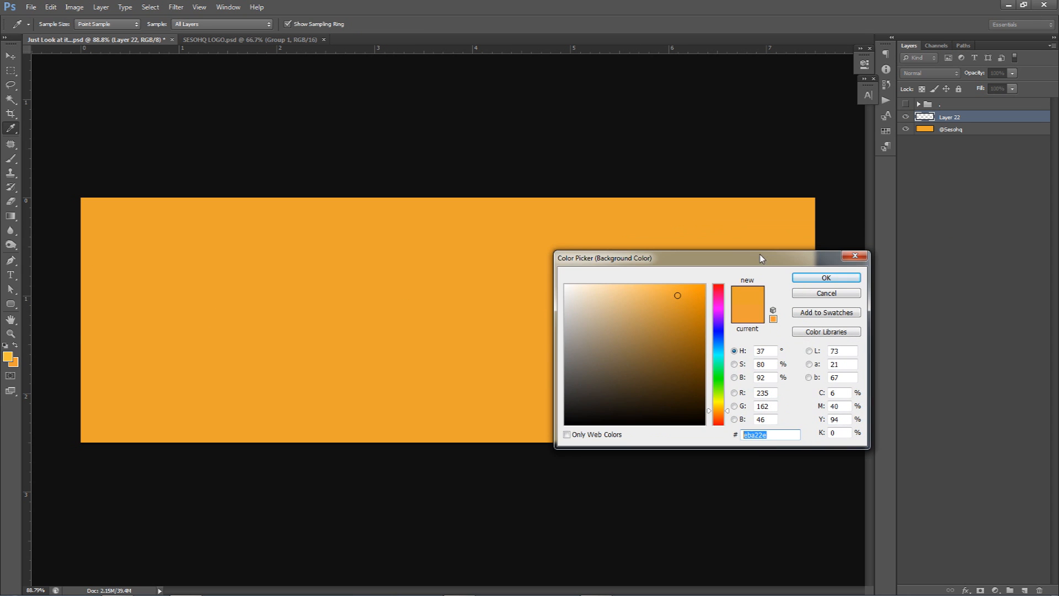
click(826, 279)
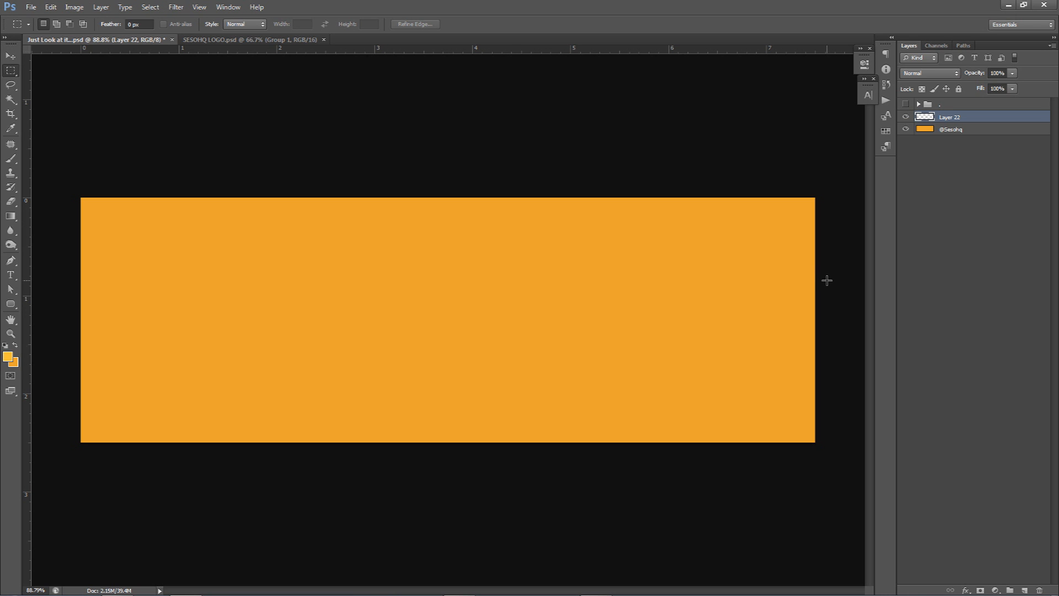
click(13, 363)
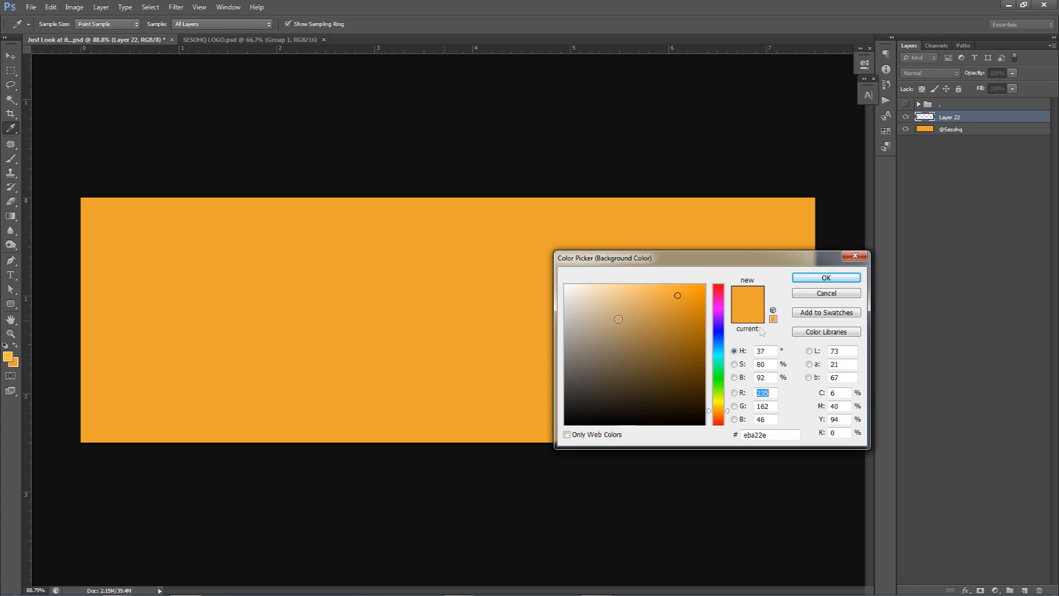
click(721, 310)
drag(721, 310, 719, 285)
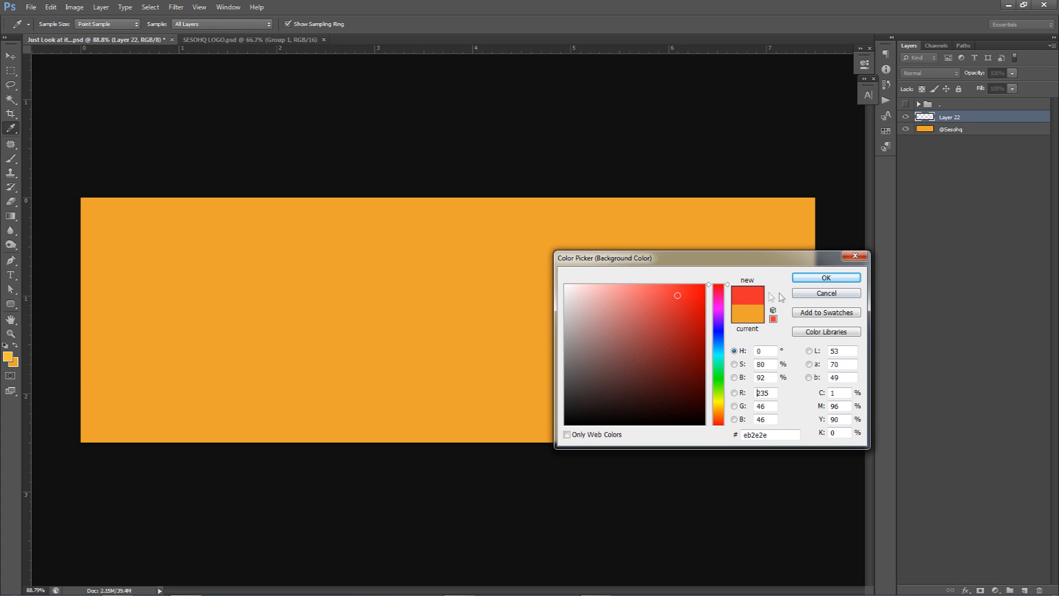
click(820, 295)
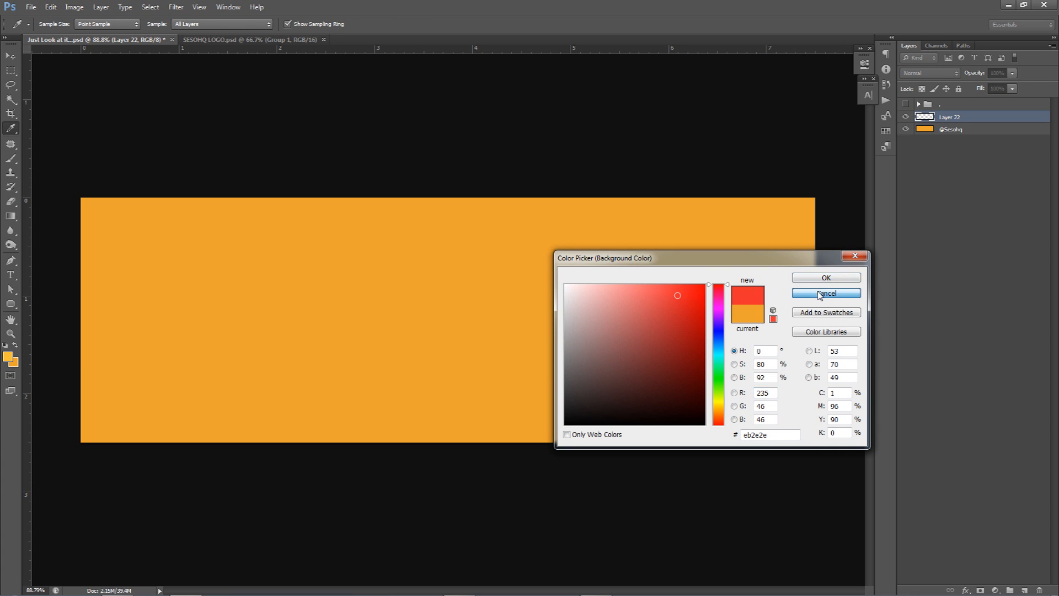
key(m)
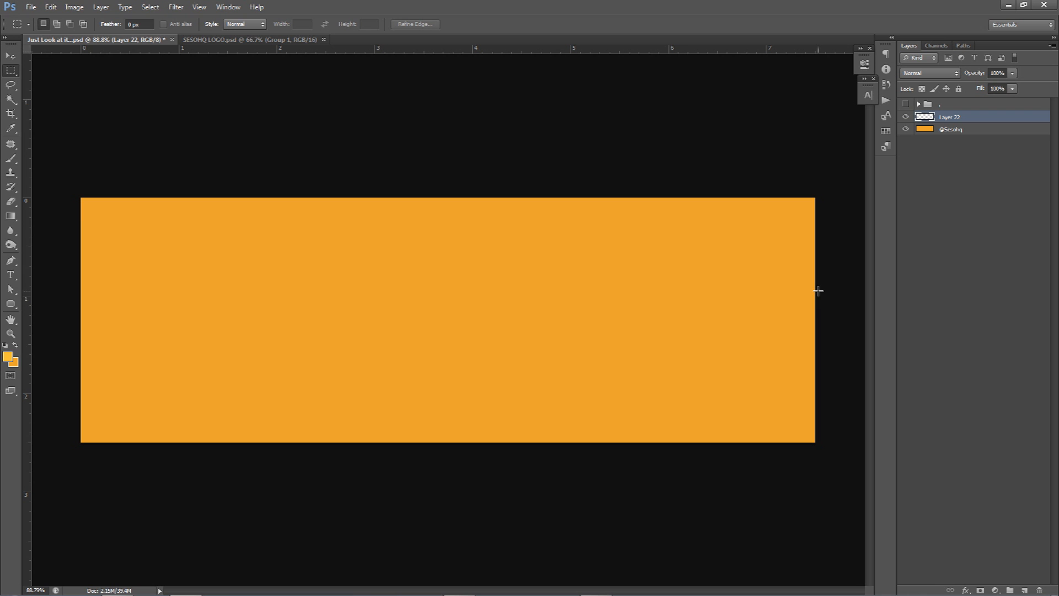
Step: Show the artwork group and recolour it with a Hue/Saturation adjustment layer set to Hue -140
click(906, 105)
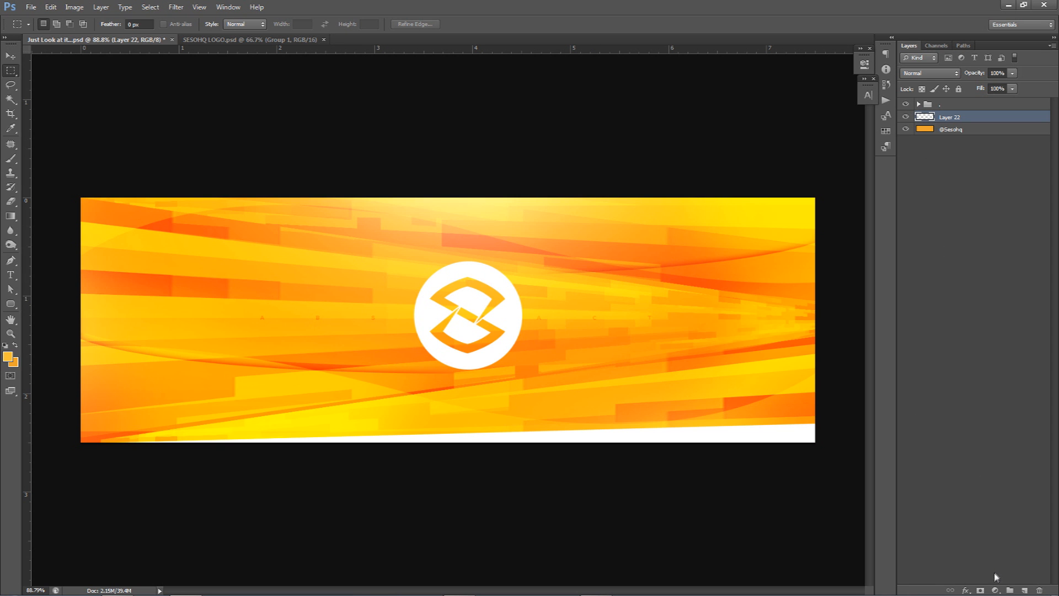
click(995, 590)
click(977, 452)
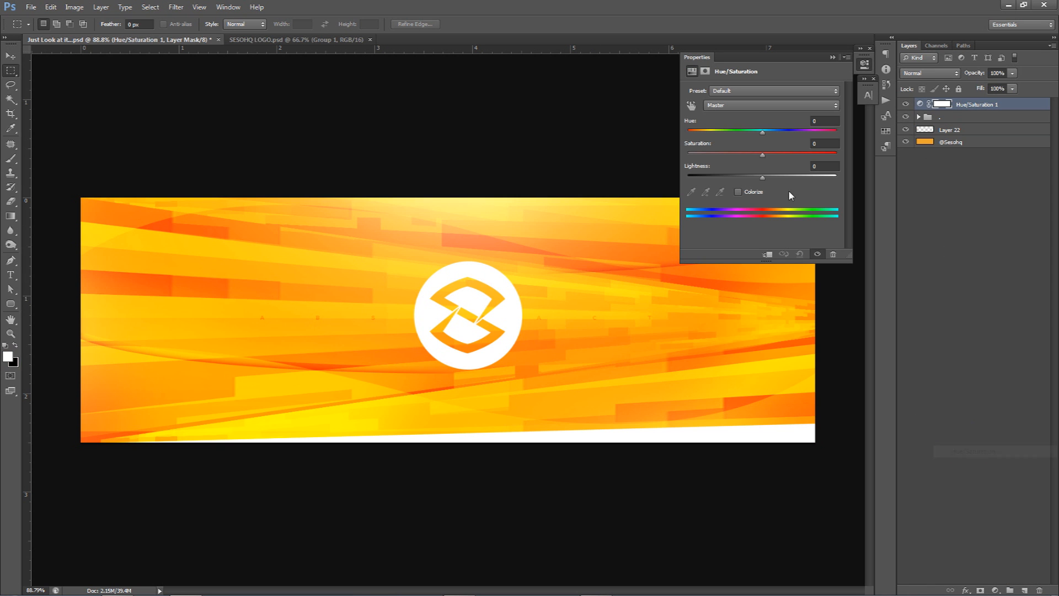
drag(762, 132, 700, 134)
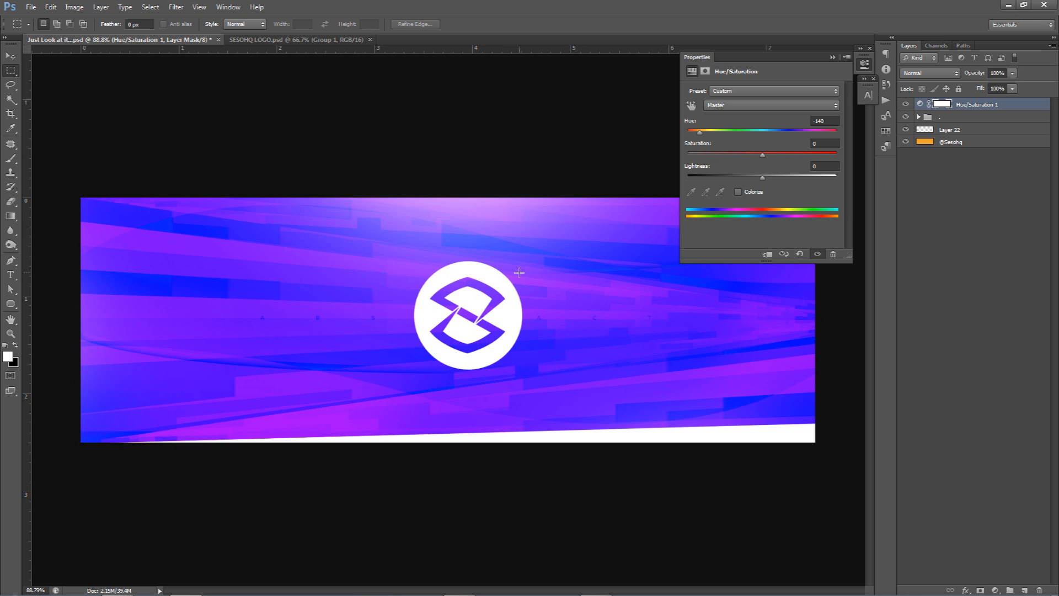
Step: Delete the Hue/Saturation adjustment layer and hide the artwork group
click(868, 64)
click(980, 104)
key(Delete)
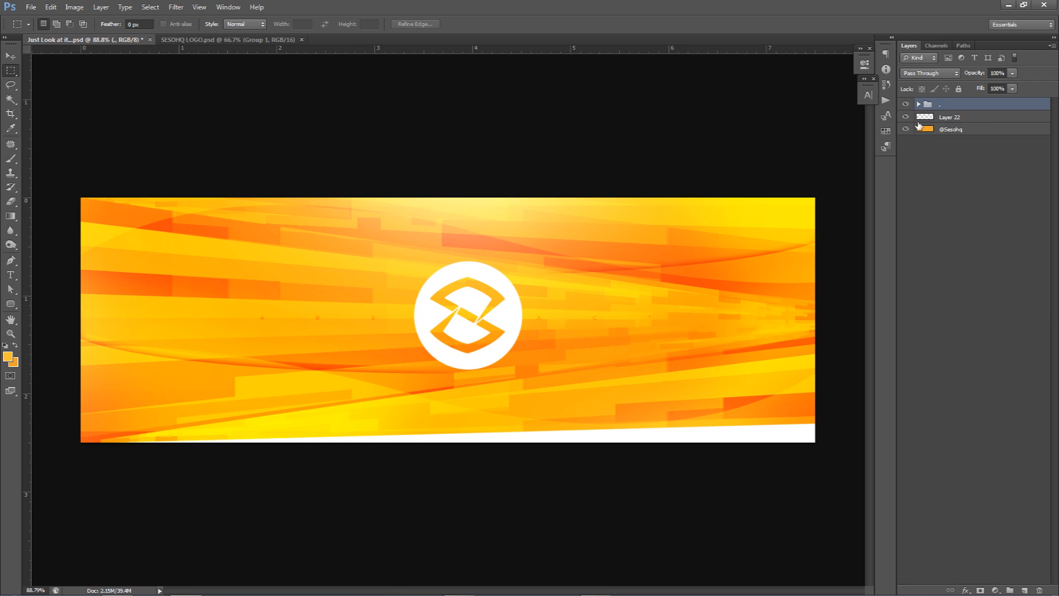
click(906, 104)
click(957, 118)
double_click(946, 117)
text(1)
key(Return)
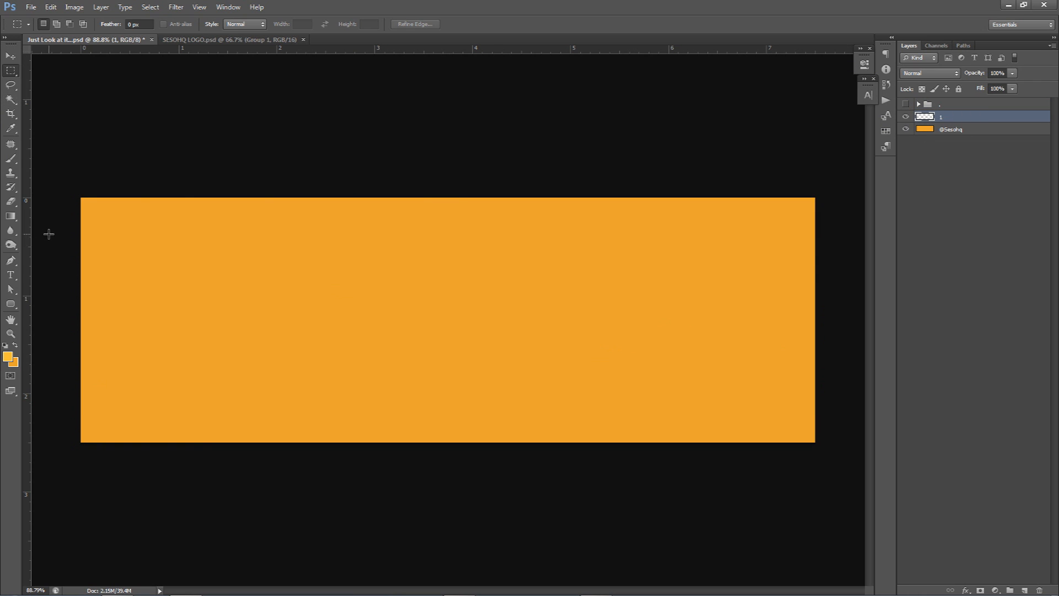
Step: Select a thin horizontal strip from the canvas's left edge to about its middle and fill it with the foreground colour f7bf38
drag(428, 246, 467, 259)
click(17, 357)
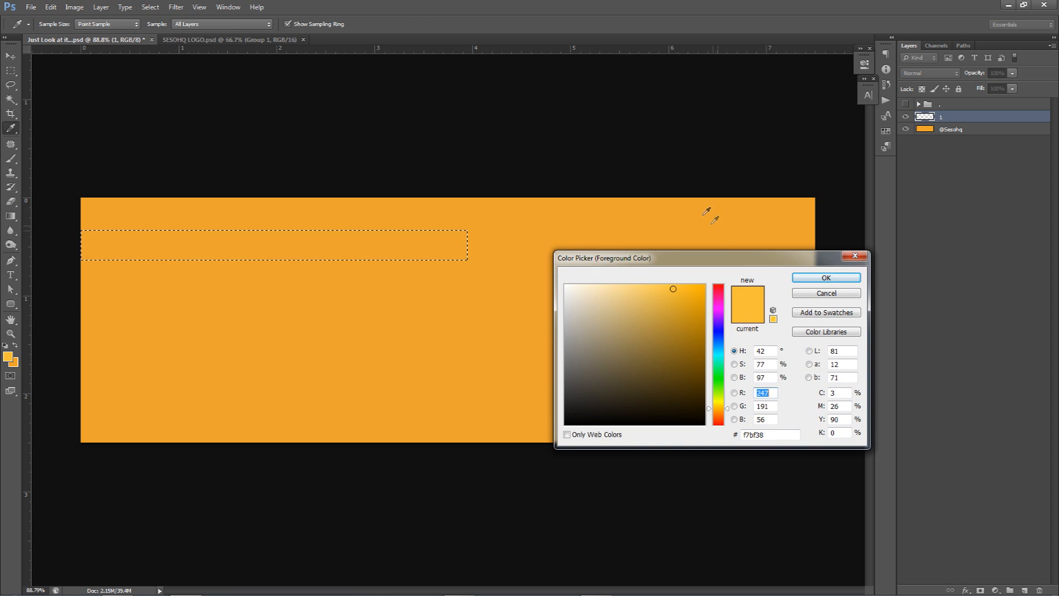
click(756, 435)
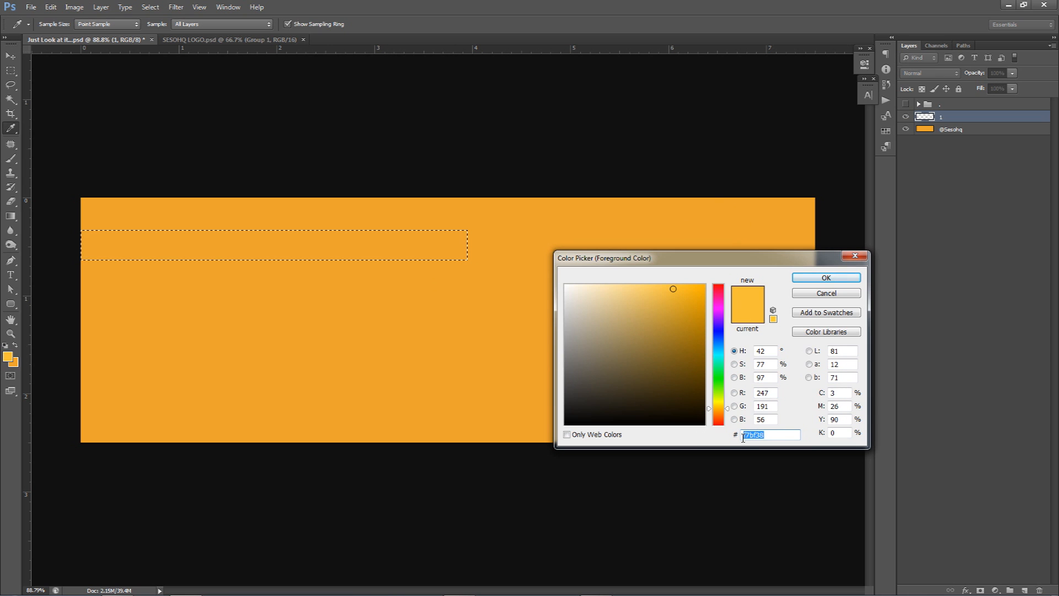
click(837, 276)
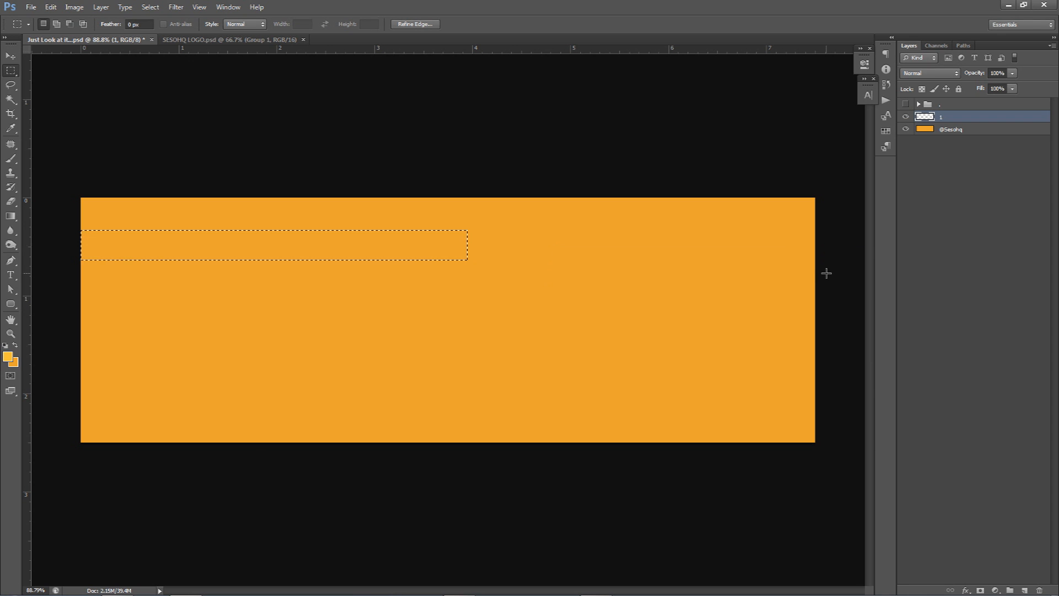
key(alt+BackSpace)
right_click(322, 250)
click(356, 409)
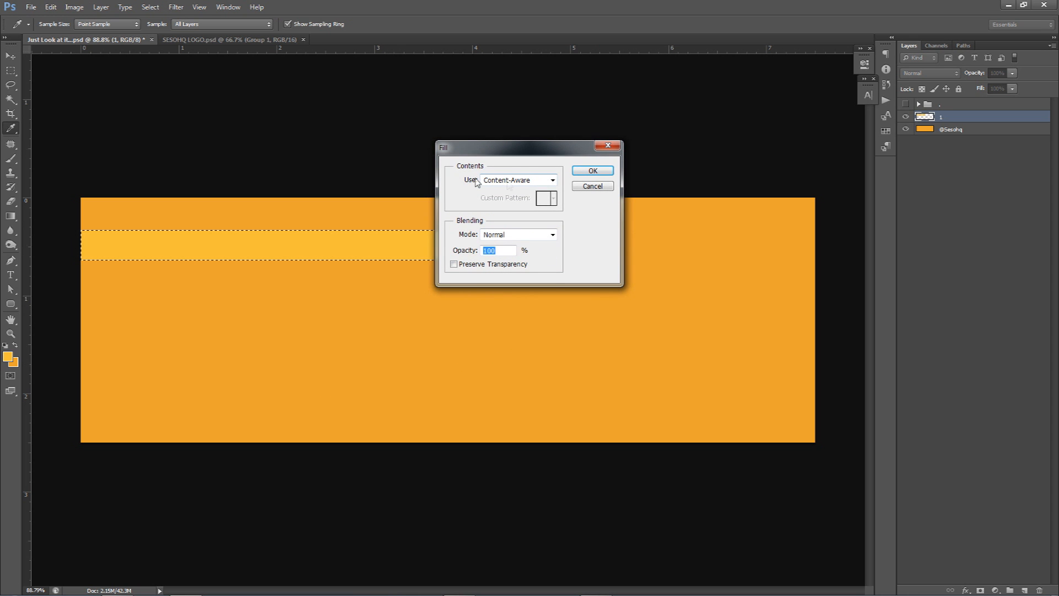
click(523, 179)
click(502, 210)
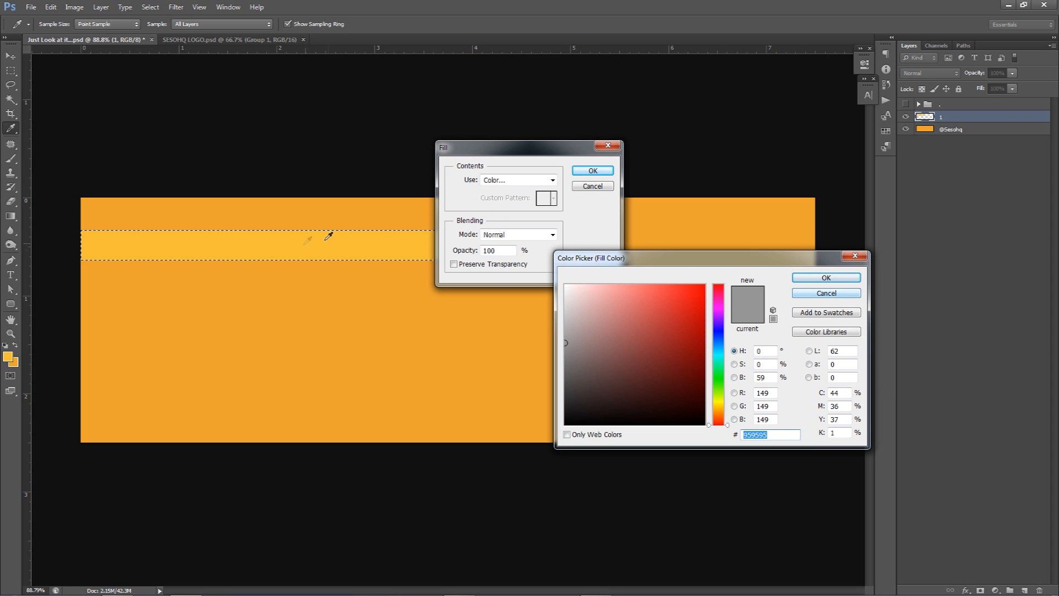
click(822, 293)
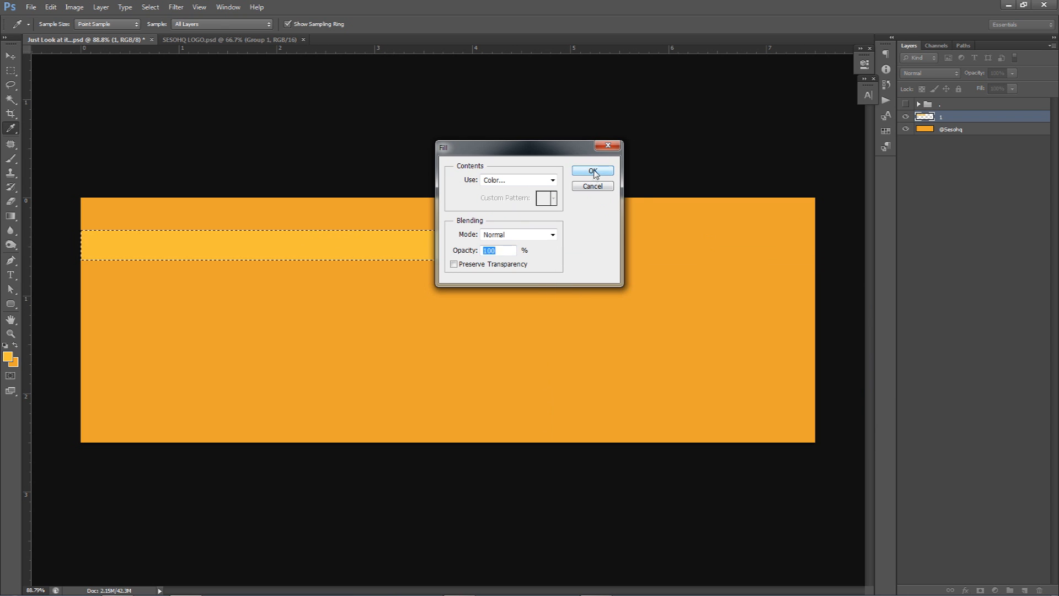
click(592, 187)
Step: Deselect the strip and set layer 1 to Overlay blending at 40% opacity
key(ctrl+d)
key(v)
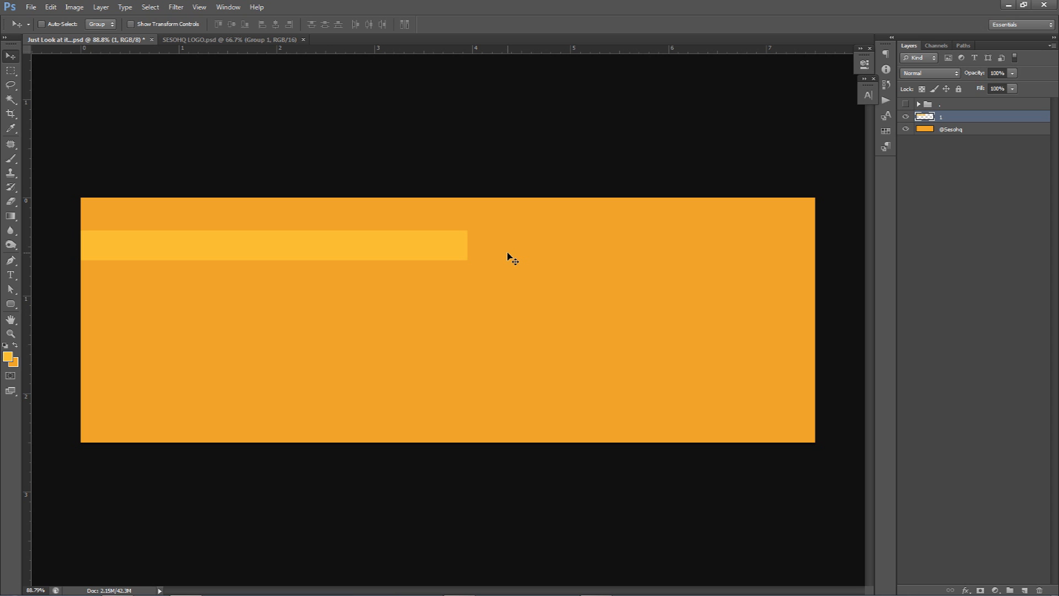
click(928, 75)
click(927, 207)
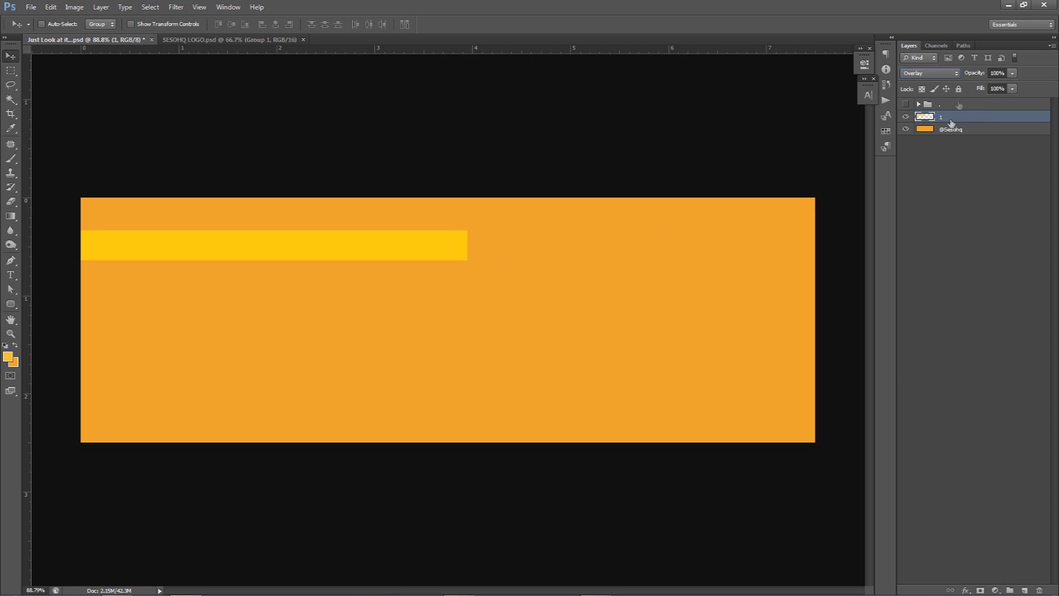
click(1003, 74)
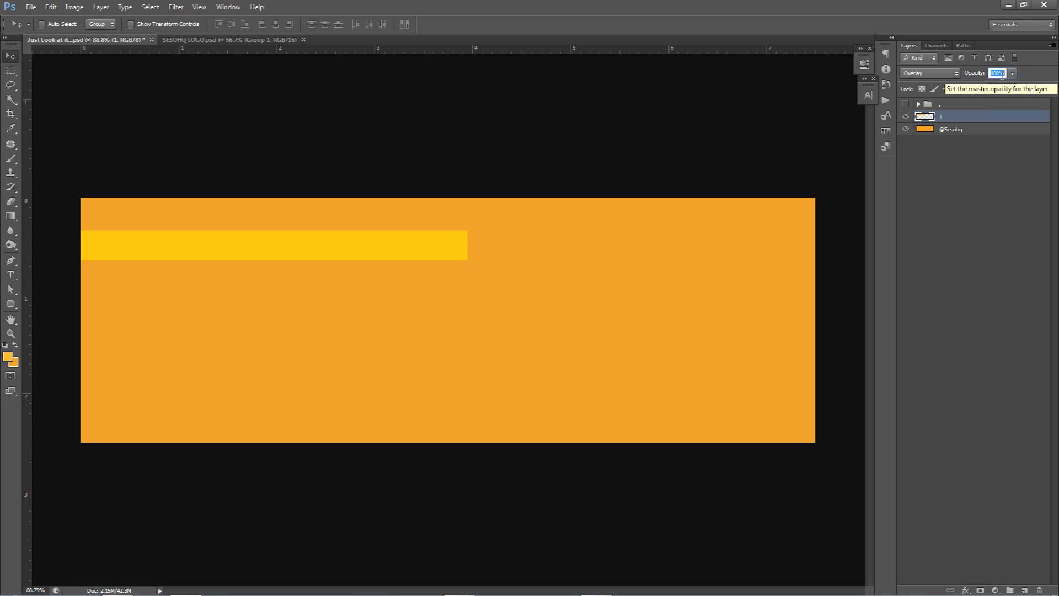
text(40)
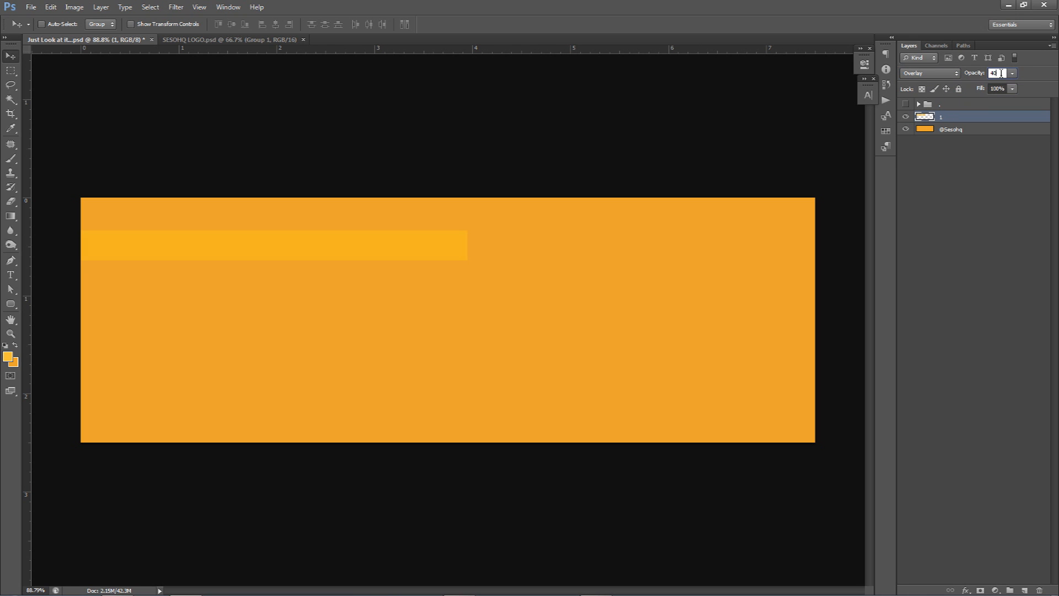
click(930, 74)
click(574, 226)
Step: Move the strip up close to the banner's top edge and duplicate layer 1
drag(525, 237, 524, 228)
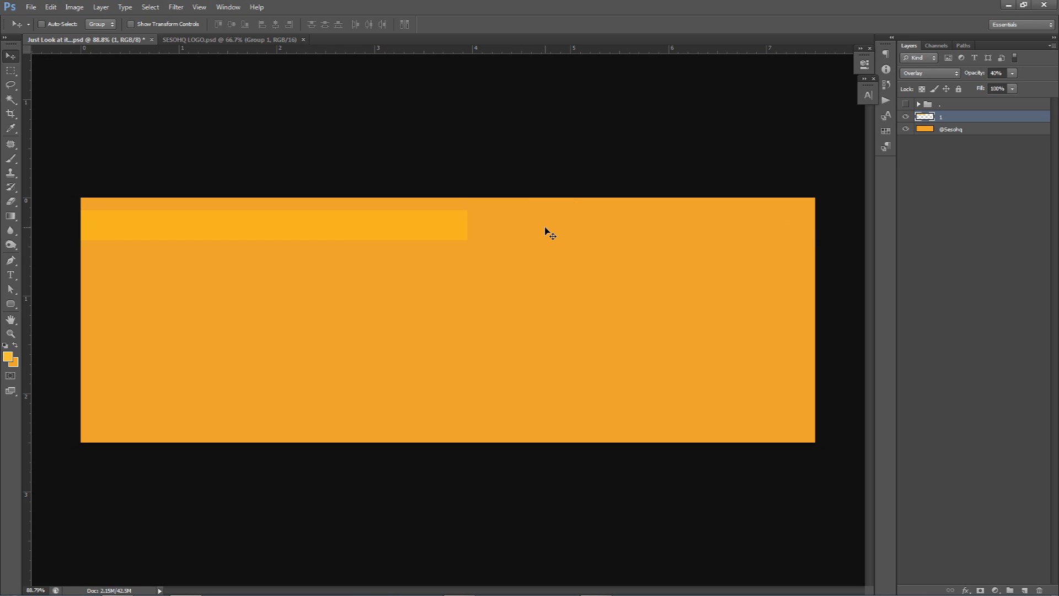
key(ctrl+j)
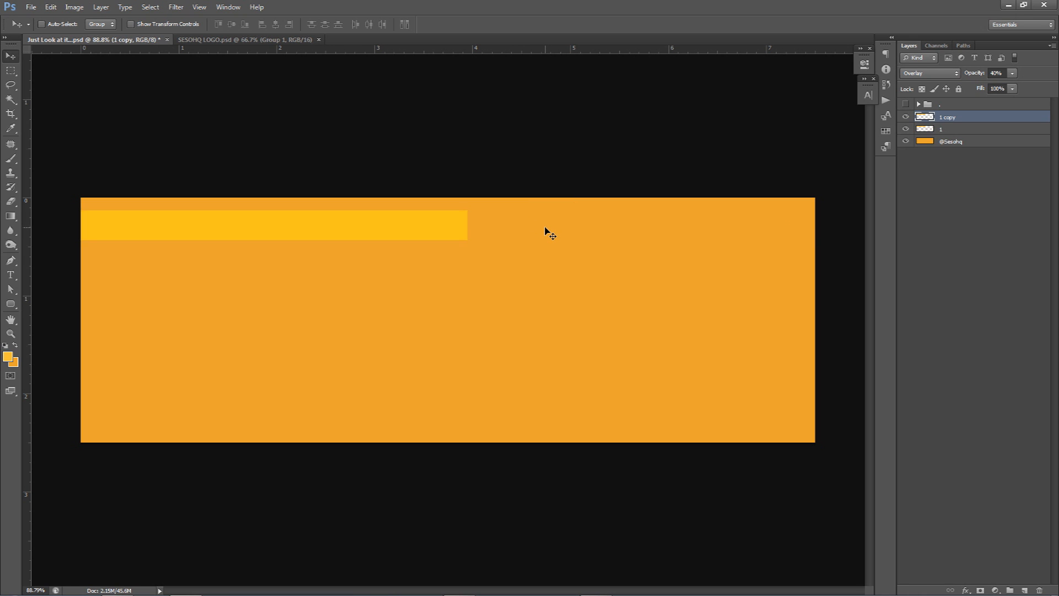
Step: Replace the existing duplicate of strip 1 with five overlapping copies spread along the same row to the banner's right edge
drag(251, 227, 338, 238)
key(Delete)
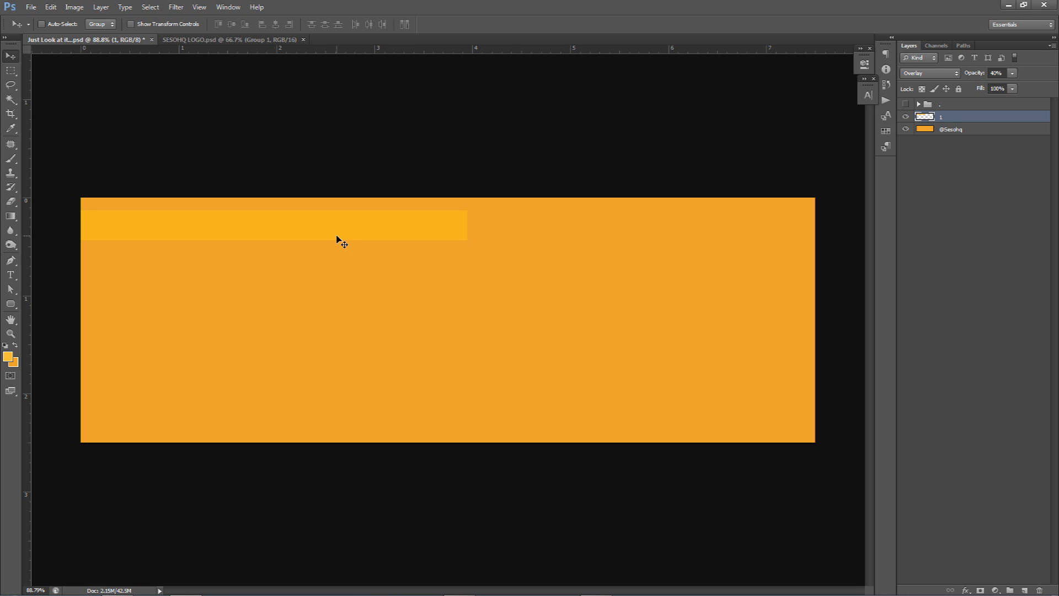
mouse_move(165, 209)
mouse_down()
mouse_move(216, 229)
mouse_move(589, 231)
mouse_move(143, 229)
mouse_move(161, 226)
mouse_up()
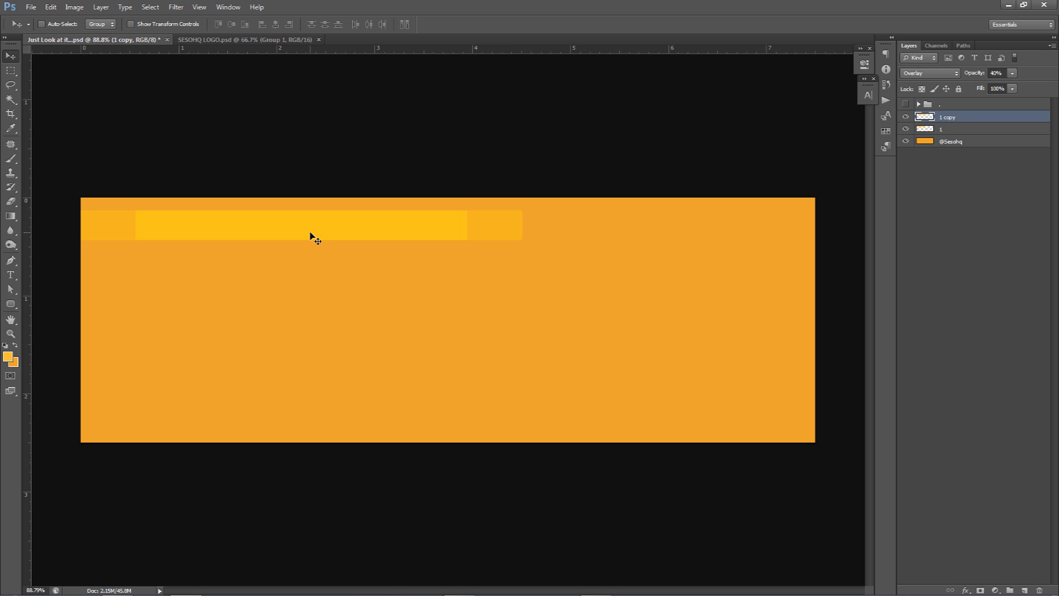
drag(118, 225, 227, 229)
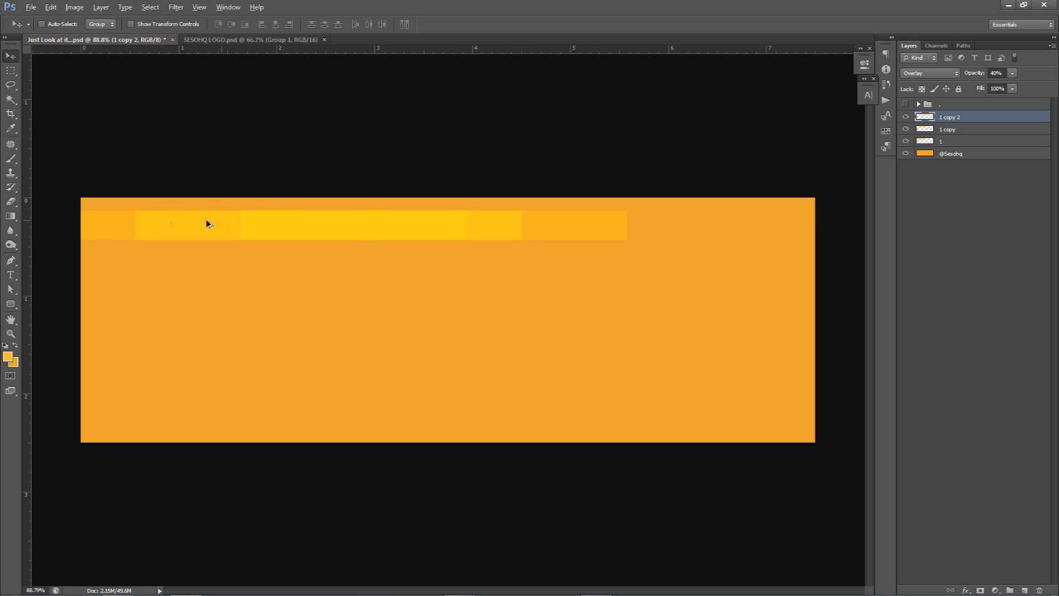
drag(115, 226, 378, 234)
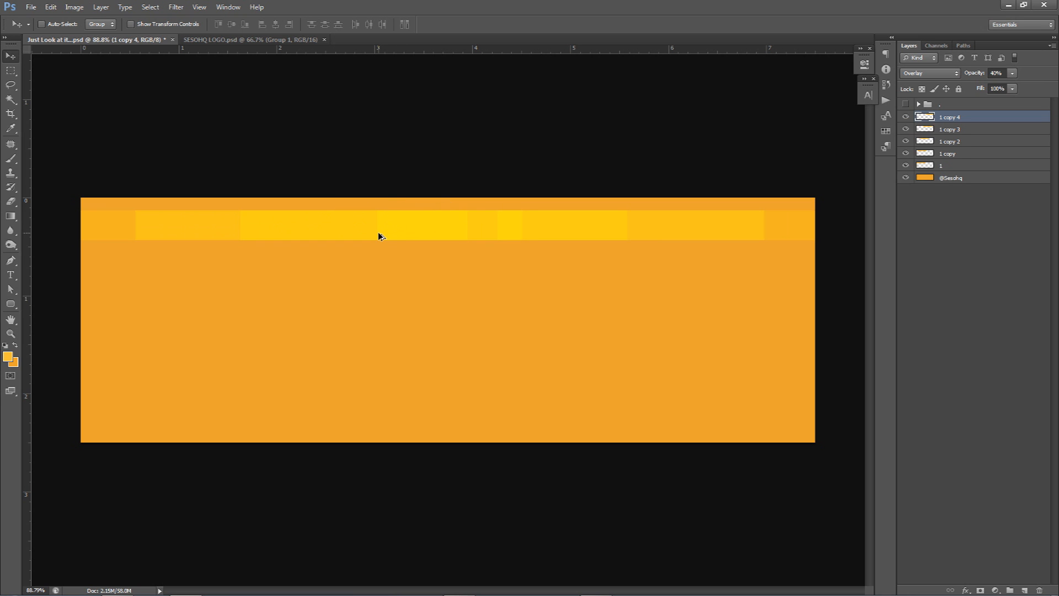
mouse_move(620, 261)
mouse_down()
mouse_move(591, 240)
mouse_move(620, 243)
mouse_up()
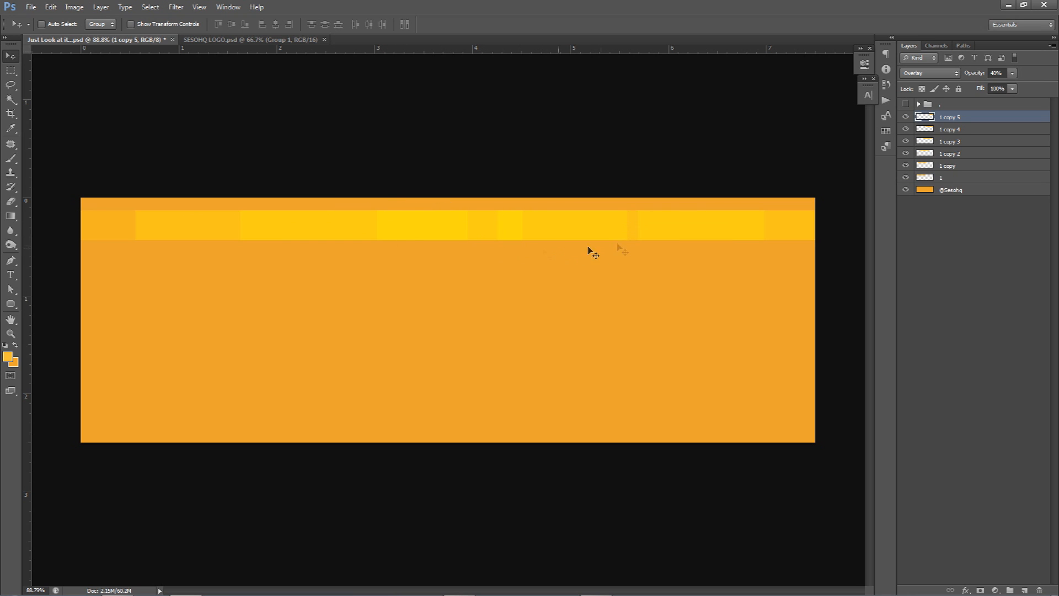
drag(620, 230, 657, 231)
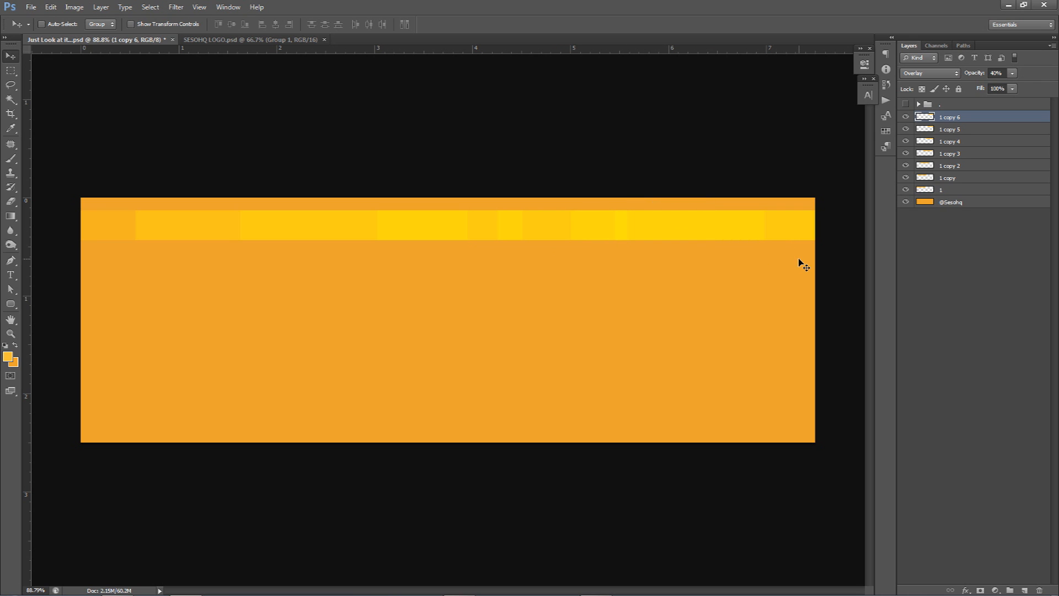
key(ctrl+z)
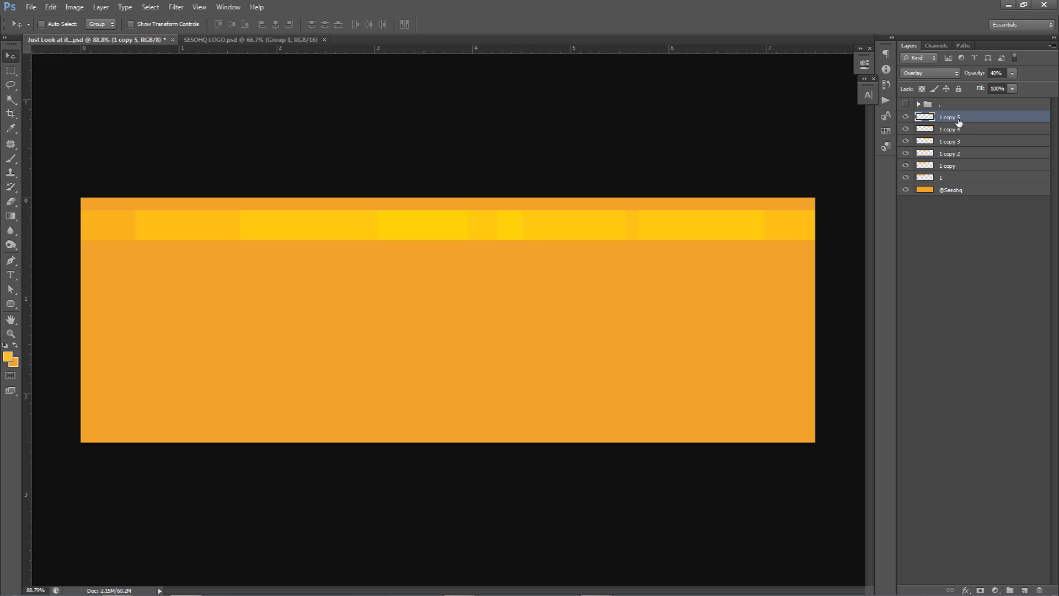
Step: Group strip layers 1 through 1 copy 5 and name the group Rec
shift+click(952, 180)
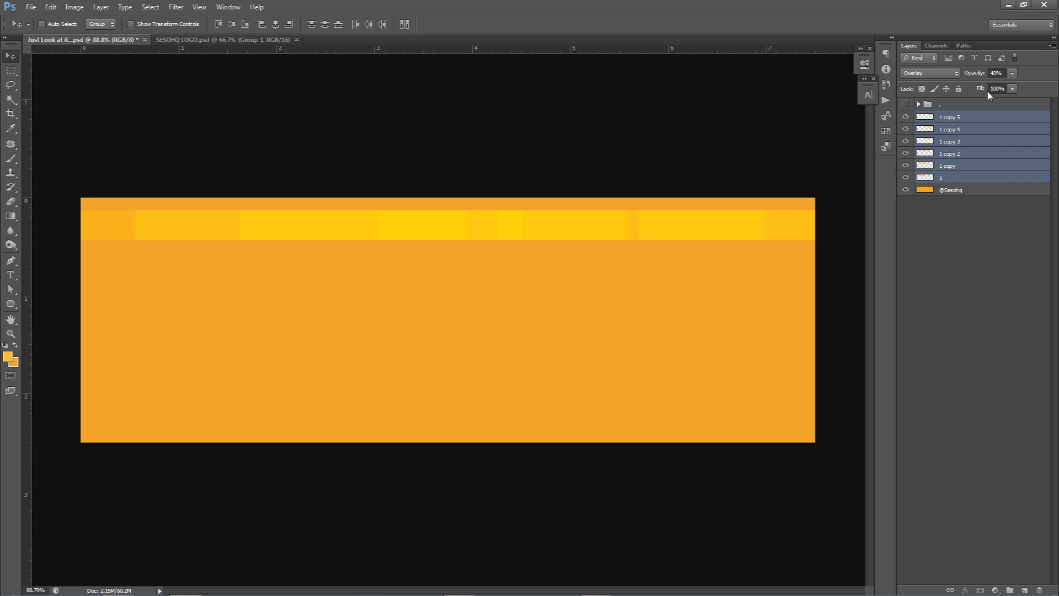
key(ctrl+g)
double_click(952, 118)
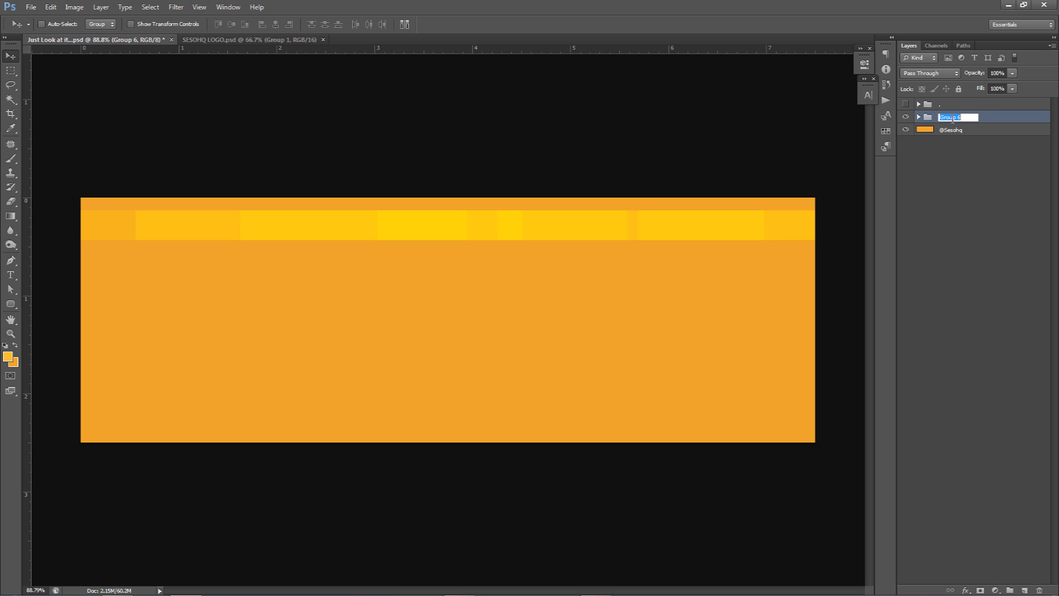
text(Rec)
key(Return)
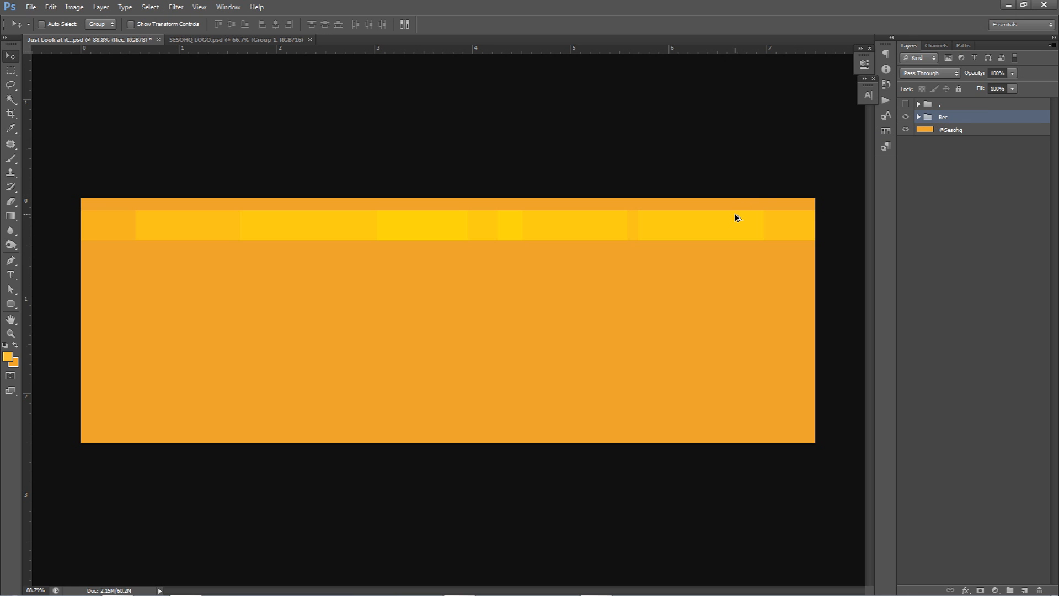
Step: Duplicate the Rec group directly below the first row and spread three copies of its strip 1 copy 4 across the new row
drag(737, 216, 735, 247)
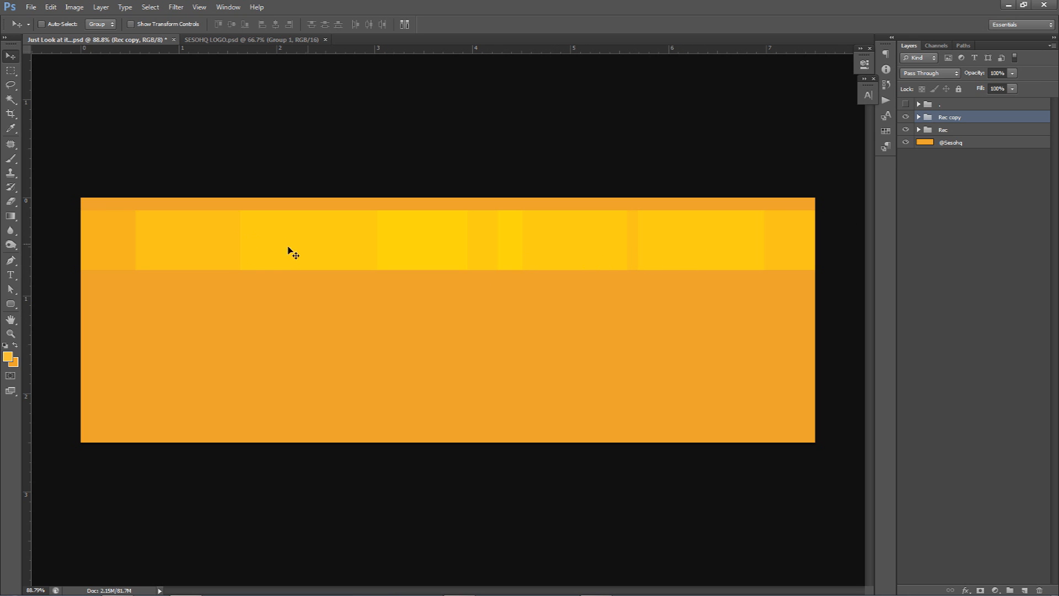
click(919, 118)
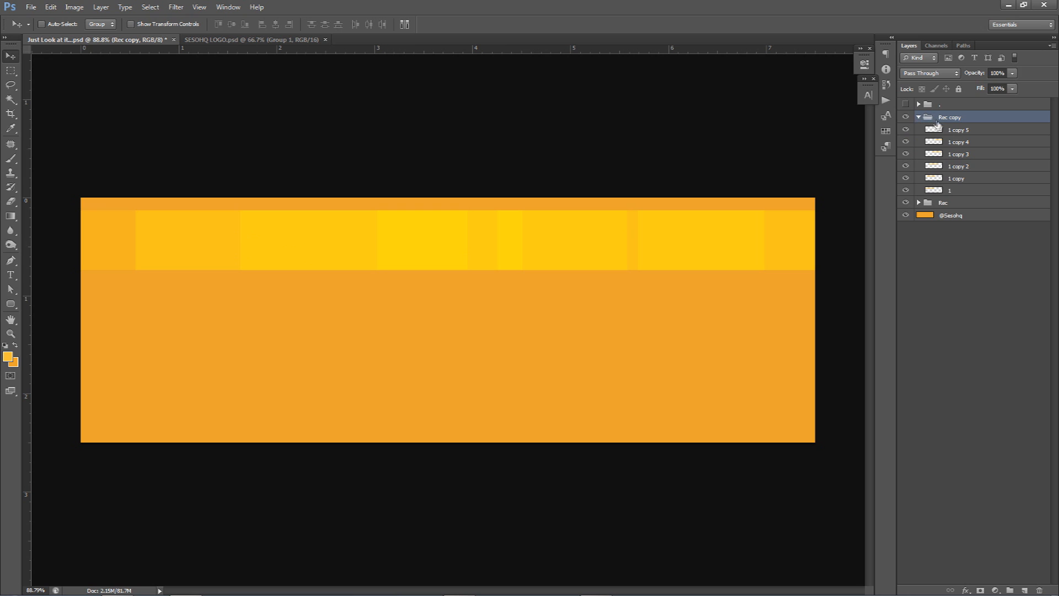
click(964, 143)
drag(686, 262, 326, 248)
drag(173, 244, 380, 248)
drag(205, 226, 619, 241)
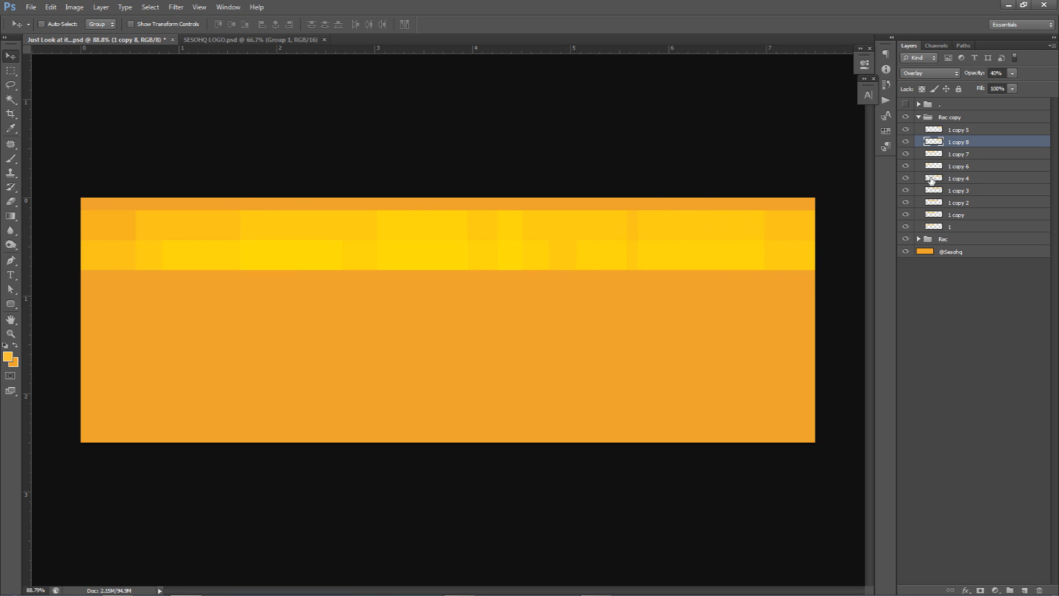
Step: Vary the second row by deleting strip 1 copy 2, duplicating 1 copy farther right and shifting 1 copy 3 left
click(959, 202)
key(Delete)
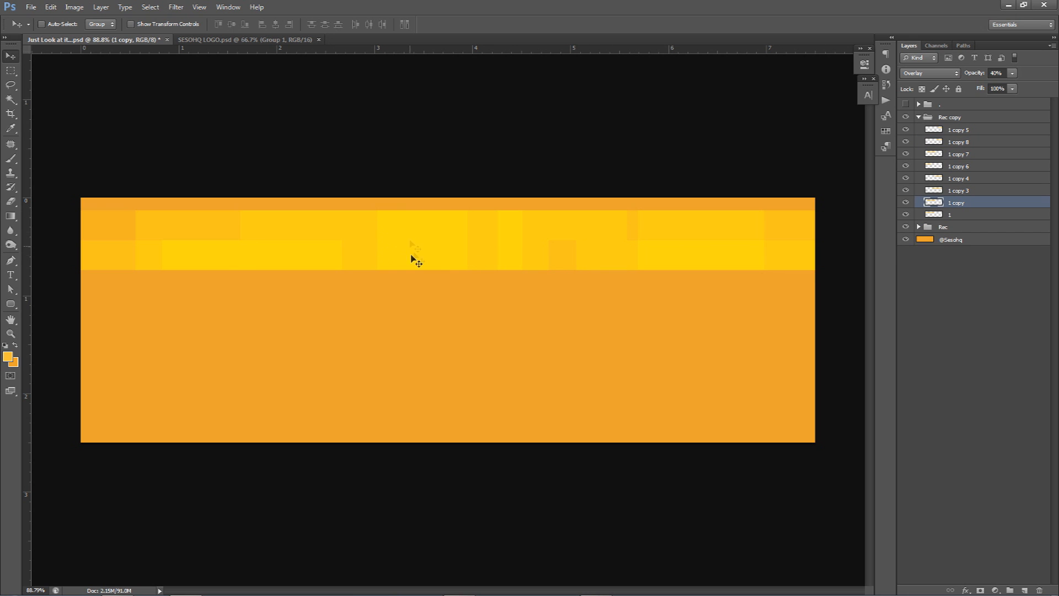
drag(447, 251, 555, 255)
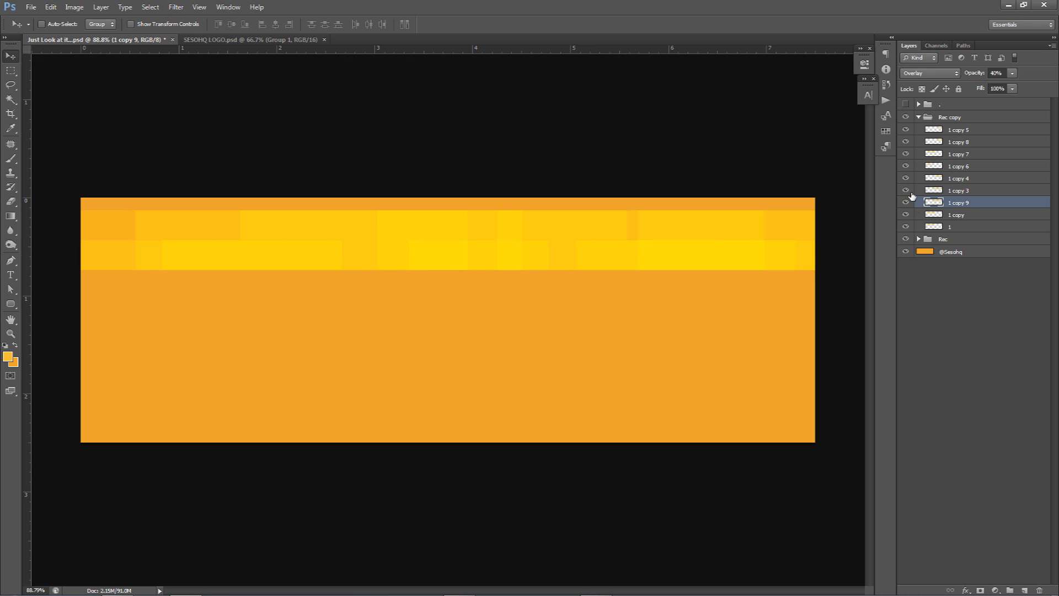
click(956, 190)
drag(670, 246, 546, 250)
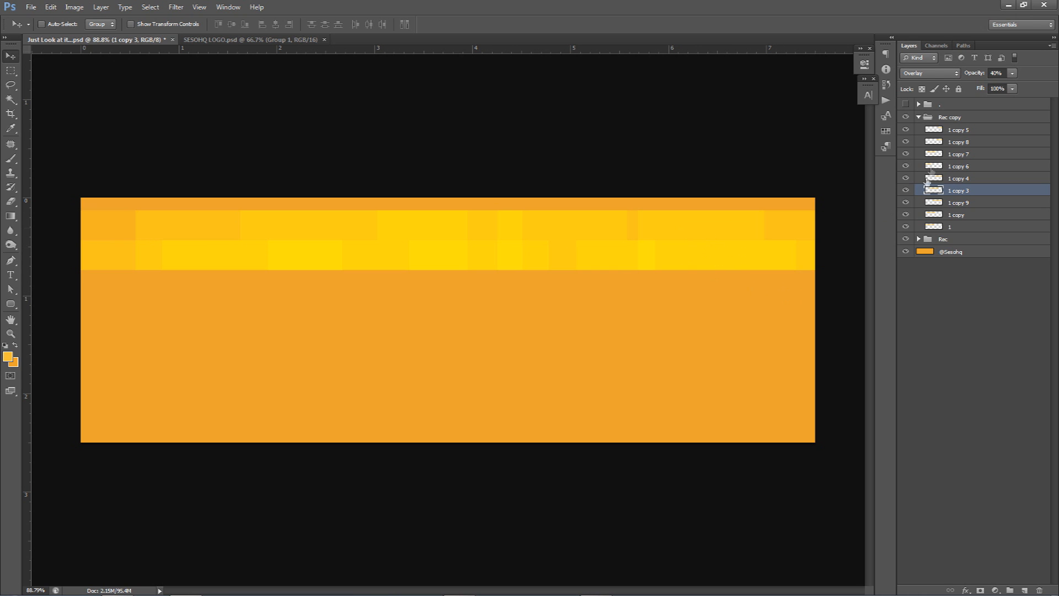
Step: Duplicate the Rec copy group directly below the second row as a third row and expand the new group
click(938, 118)
click(919, 117)
drag(607, 243, 612, 273)
click(919, 117)
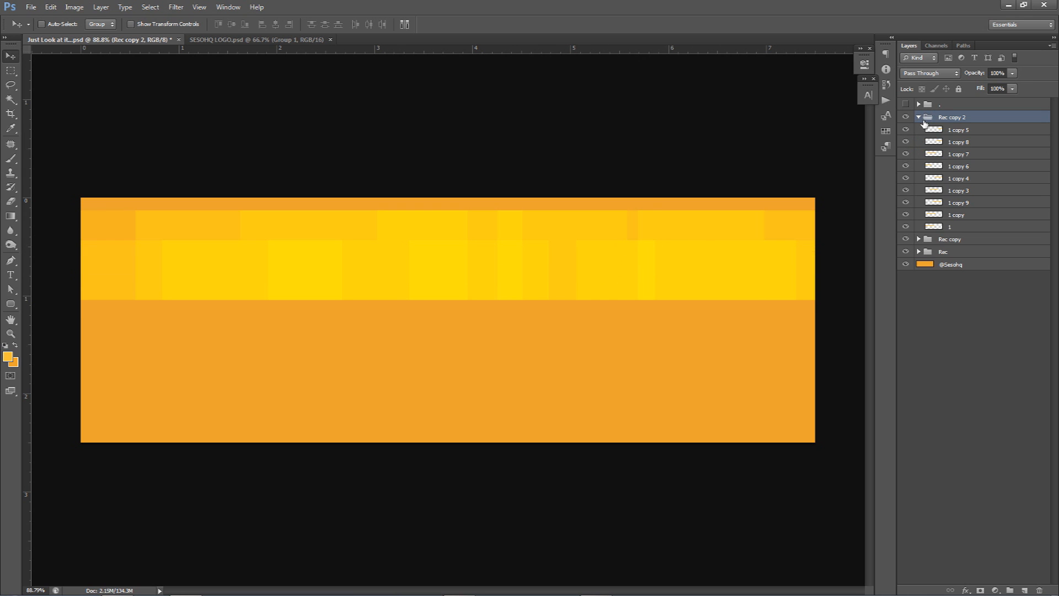
Step: Shift strips 1 copy 8, 1 copy 7 and 1 copy 6 to the right in the third row
click(960, 142)
drag(611, 272, 574, 276)
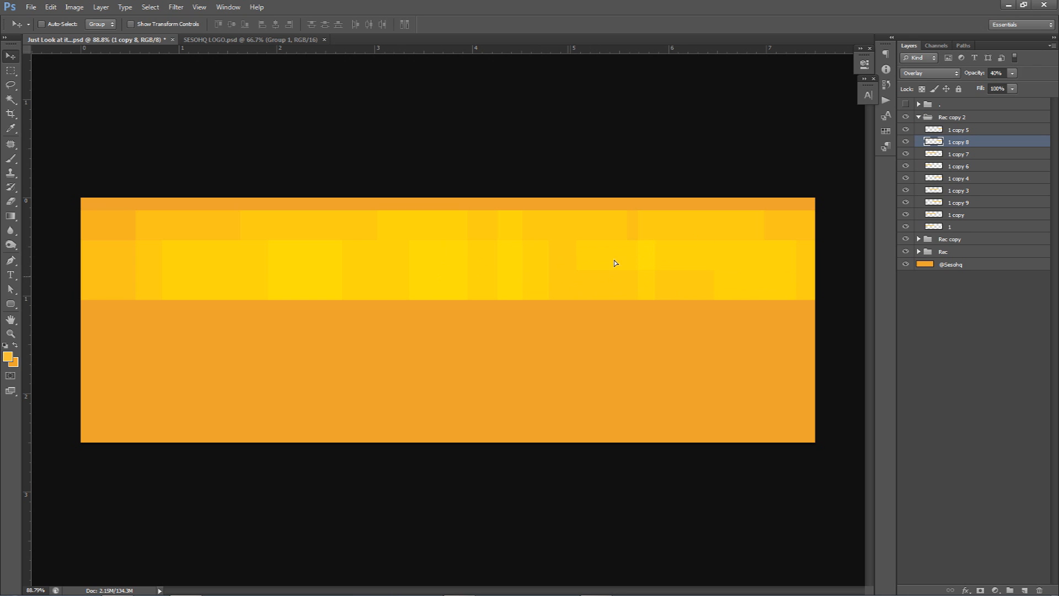
click(971, 154)
drag(497, 266, 689, 272)
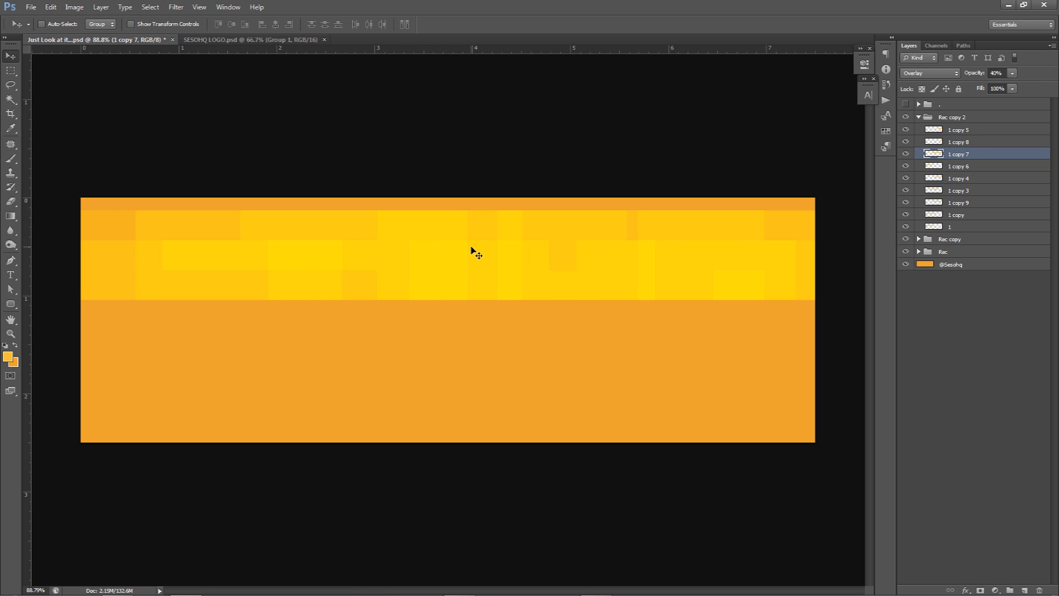
click(951, 169)
drag(548, 240, 667, 236)
drag(484, 267, 537, 274)
key(ctrl+z)
drag(362, 265, 506, 262)
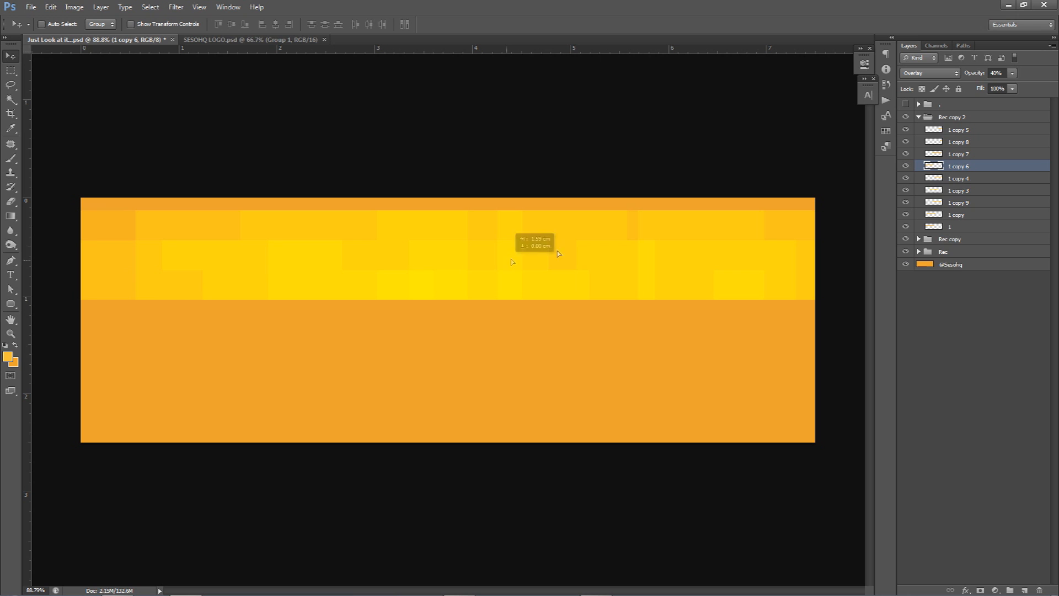
Step: Shift strip 1 copy 9 right in the third row and add two copies of strip 1 copy towards the row's left end
click(960, 203)
drag(589, 268, 757, 266)
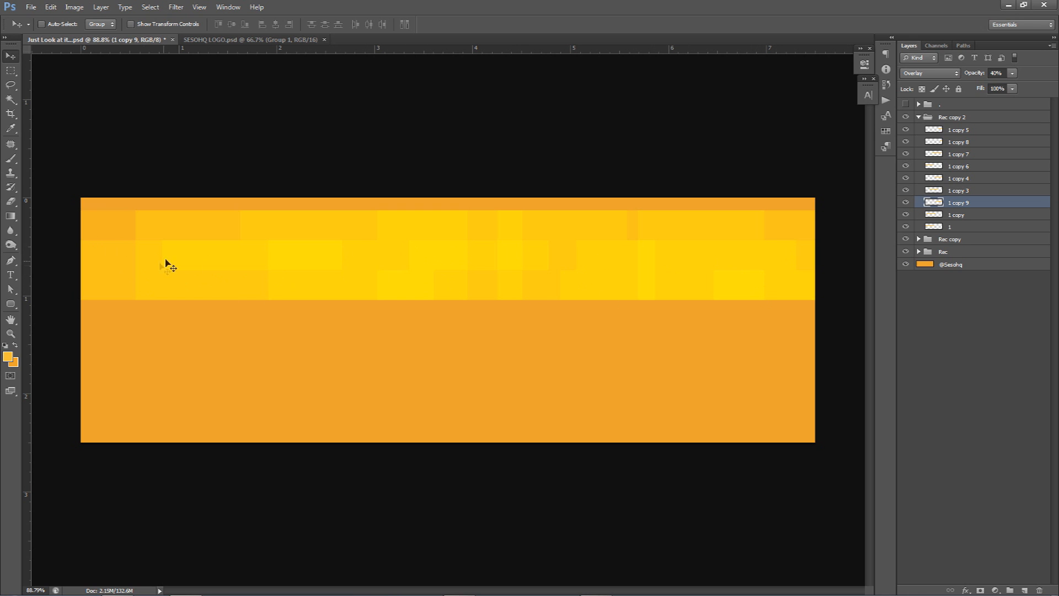
drag(681, 265, 310, 270)
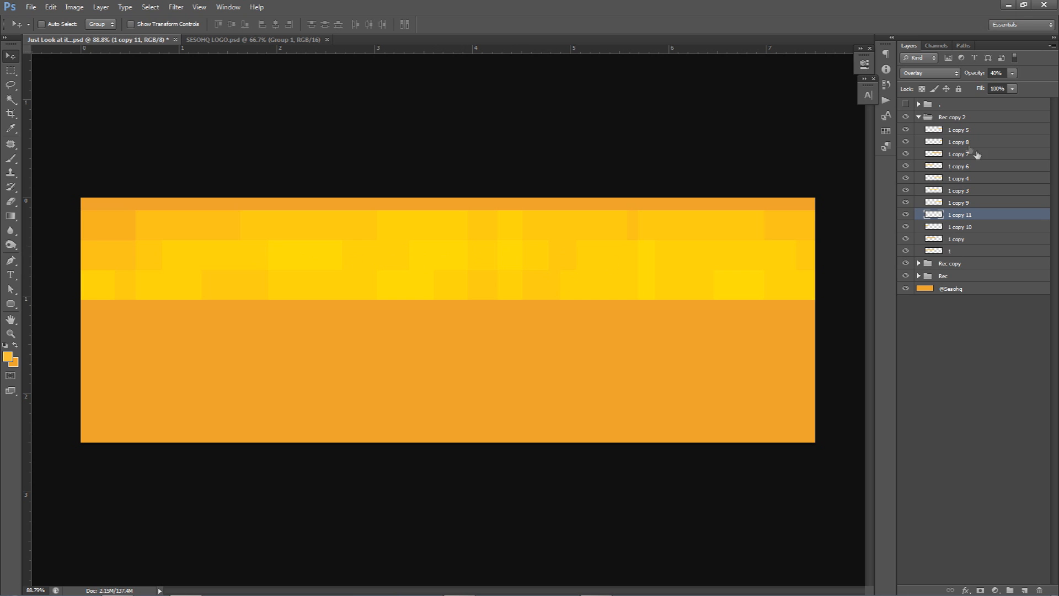
Step: Collapse the Rec copy 2 group and duplicate it directly below the third row as a fourth row
click(919, 117)
click(945, 119)
mouse_move(517, 244)
mouse_down()
mouse_move(516, 268)
mouse_move(535, 246)
mouse_up()
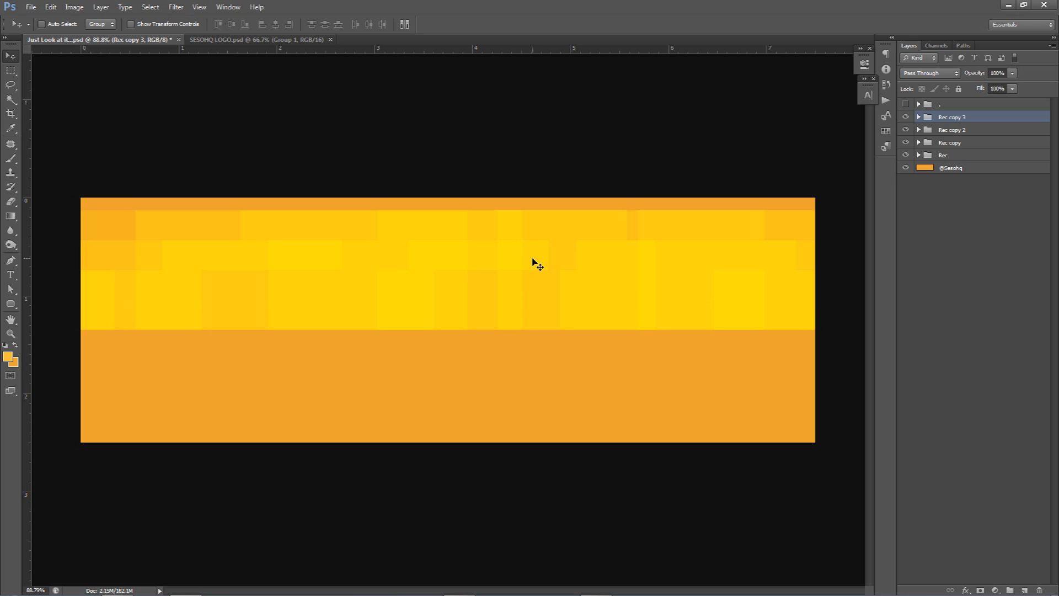
Step: In the fourth row, add a copy of strip 1 copy 8 farther left and shift strip 1 copy 11 to the right
click(919, 117)
click(960, 143)
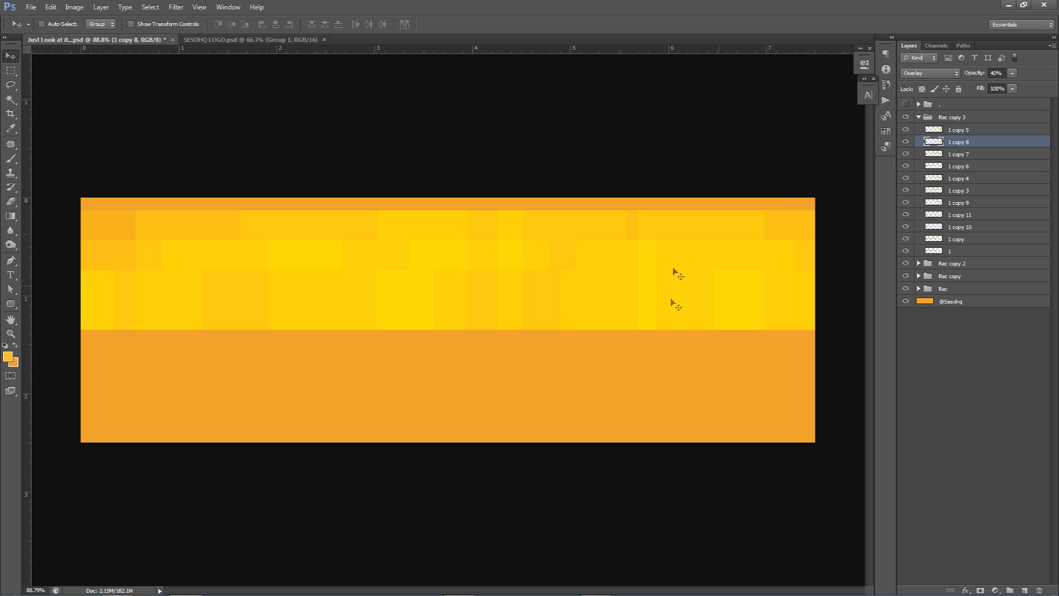
drag(675, 298, 373, 277)
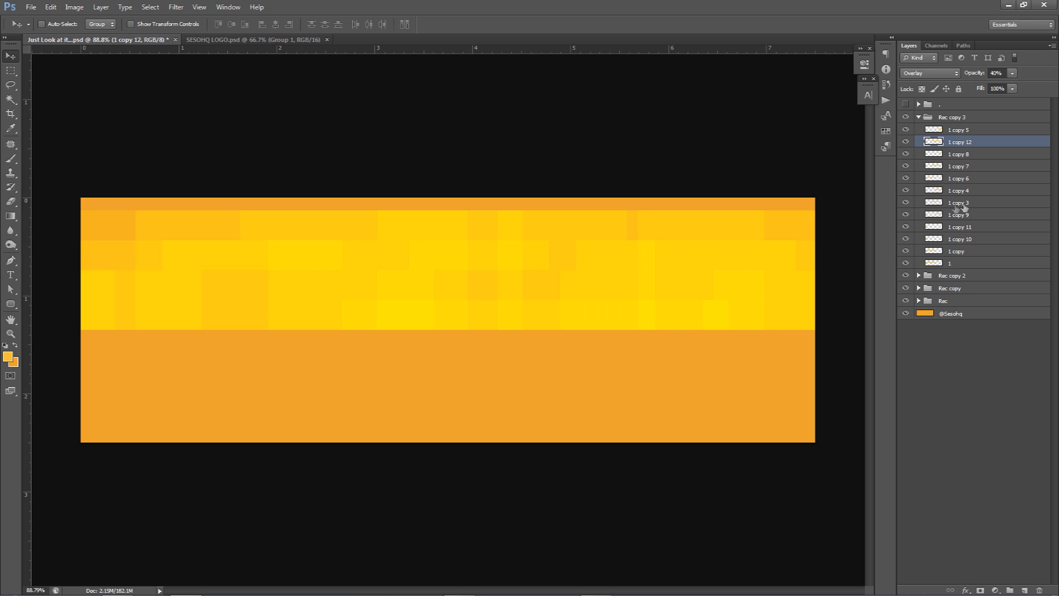
ctrl+click(240, 286)
drag(240, 286, 95, 288)
click(963, 227)
drag(615, 290, 869, 276)
drag(297, 287, 554, 284)
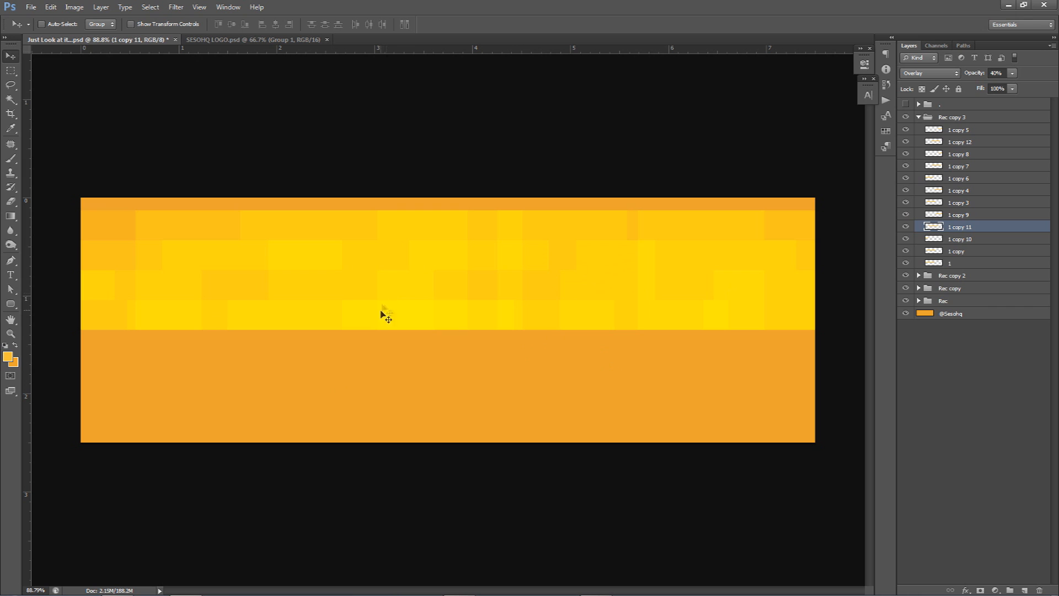
Step: Reposition strips 1 copy 10 and 1 copy 6 in the fourth row to vary the overlaps
click(963, 240)
click(908, 192)
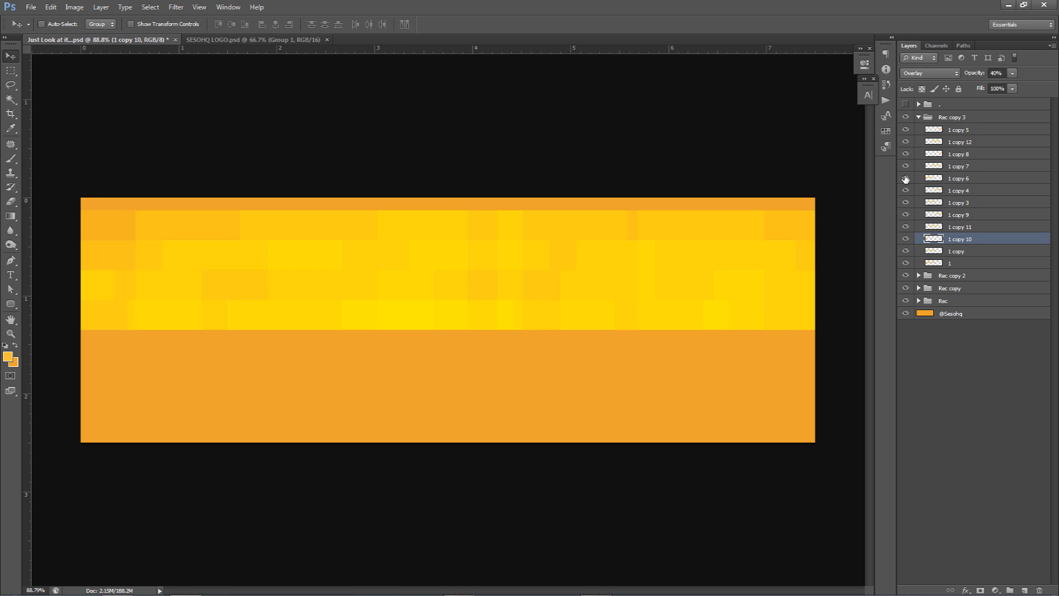
click(941, 179)
drag(573, 293, 497, 294)
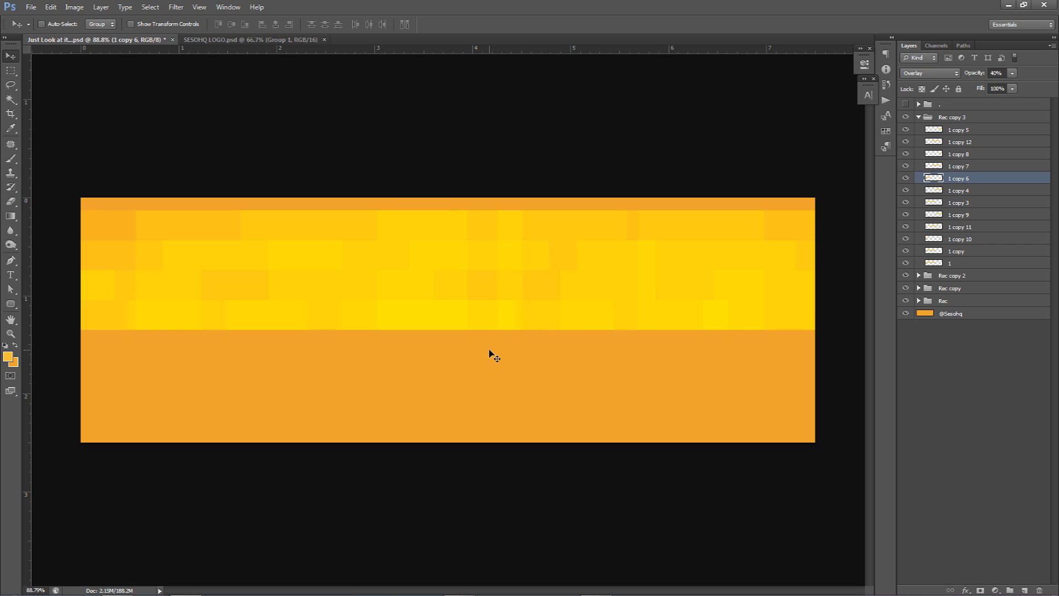
Step: Combine the four row groups, Rec through Rec copy 3, into one group
click(917, 117)
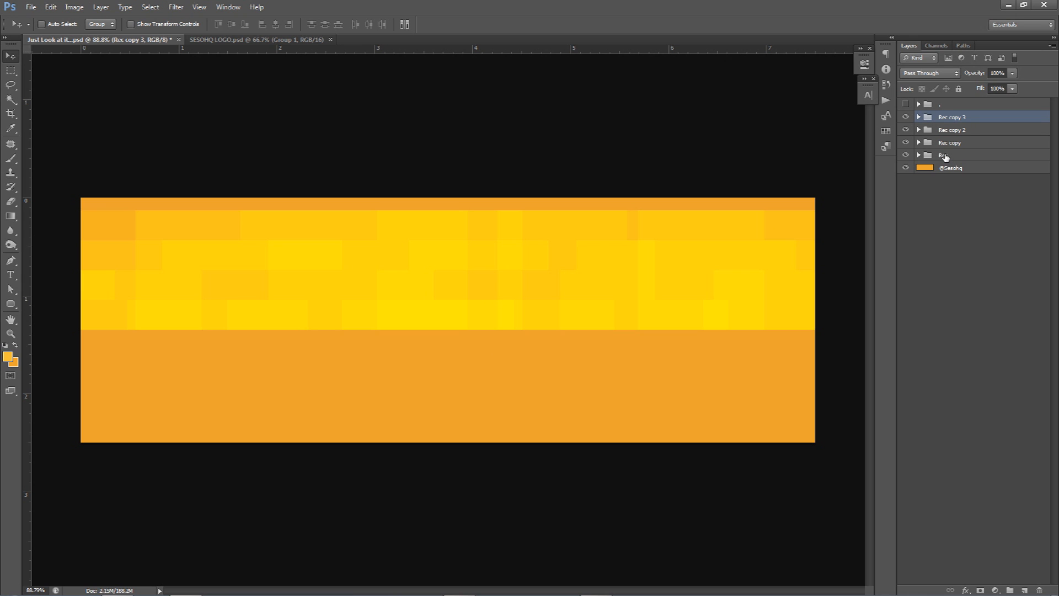
click(946, 156)
shift+click(963, 120)
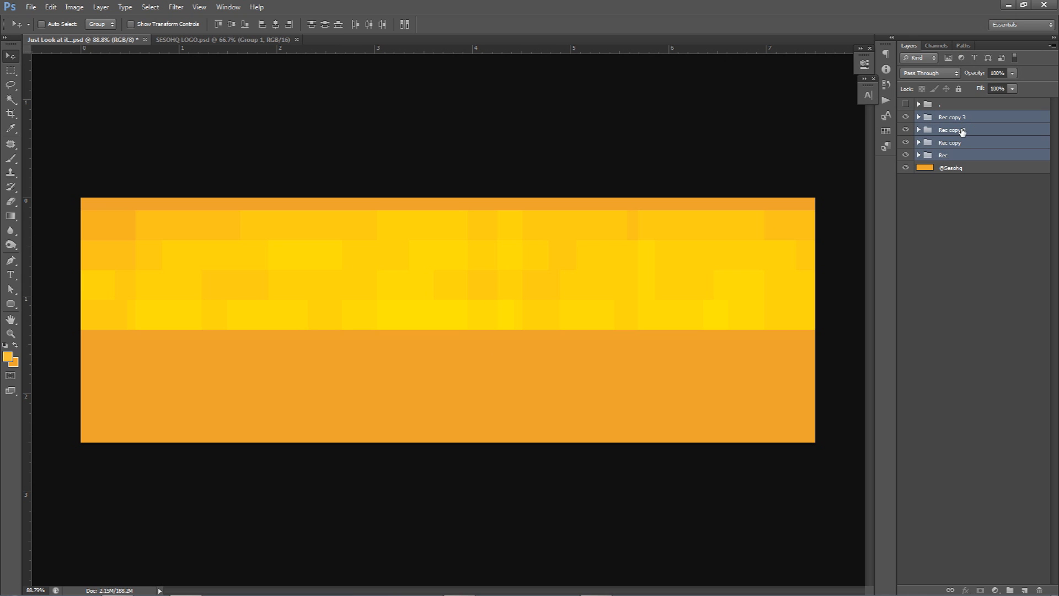
key(ctrl+g)
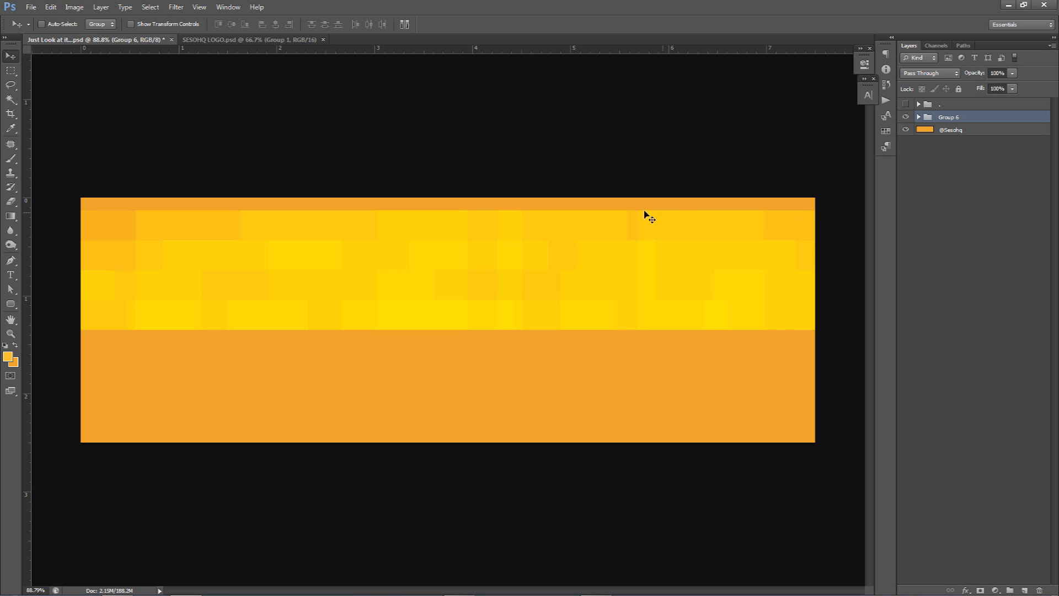
Step: Duplicate the combined group over the lower half of the banner and flip the copy horizontally
drag(670, 208, 686, 335)
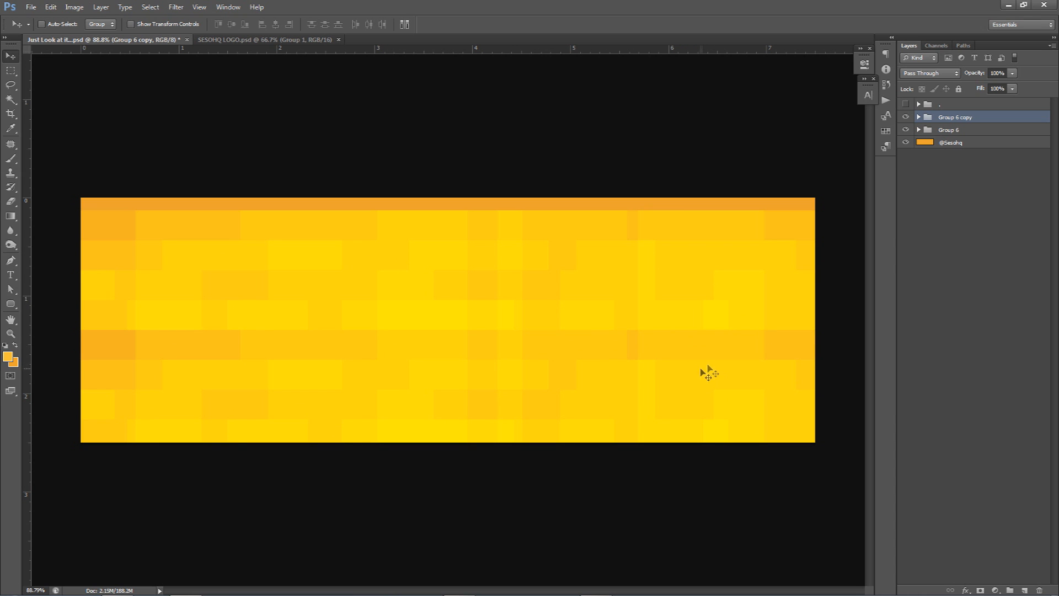
key(ctrl+t)
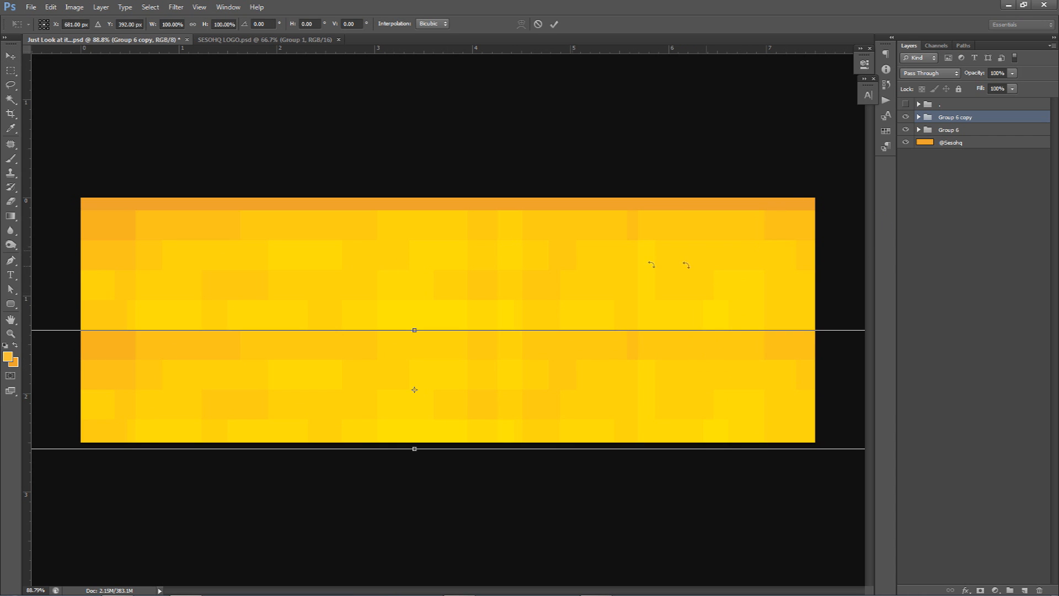
right_click(672, 355)
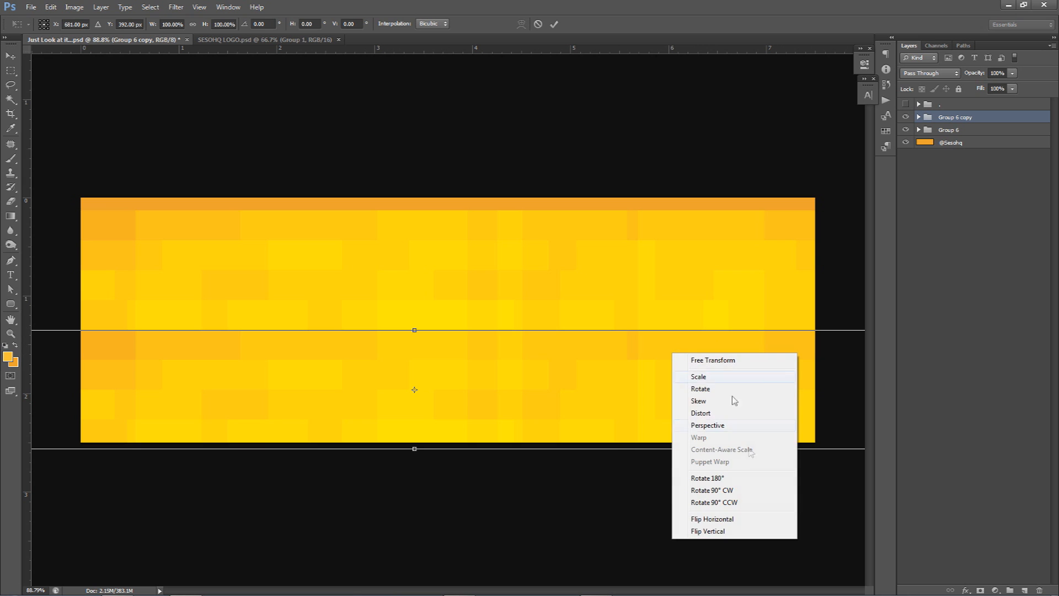
click(724, 519)
double_click(705, 406)
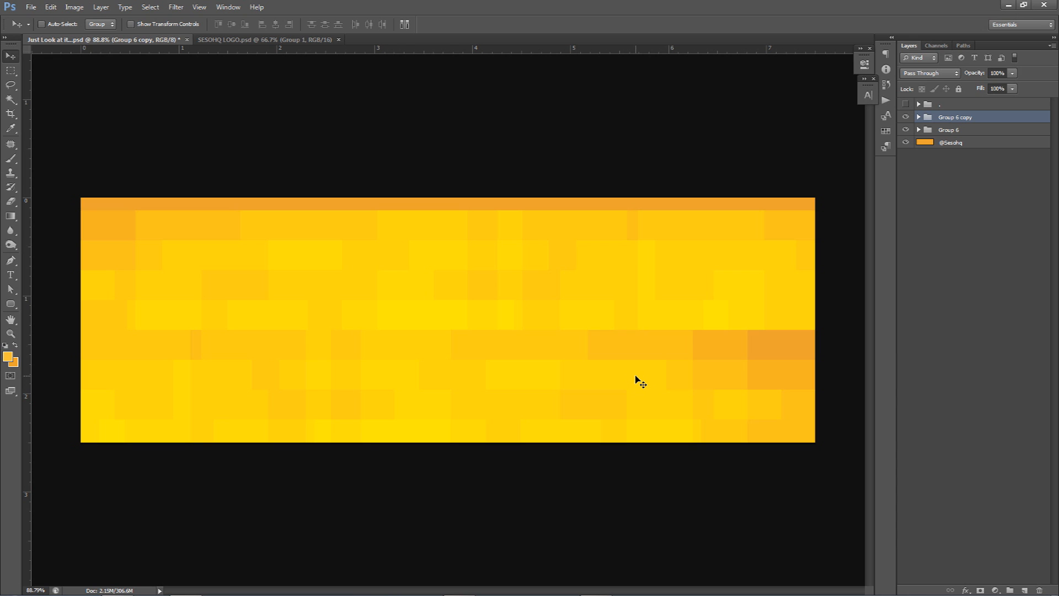
Step: Combine Group 6 and Group 6 copy into one group named Backup
shift+click(946, 130)
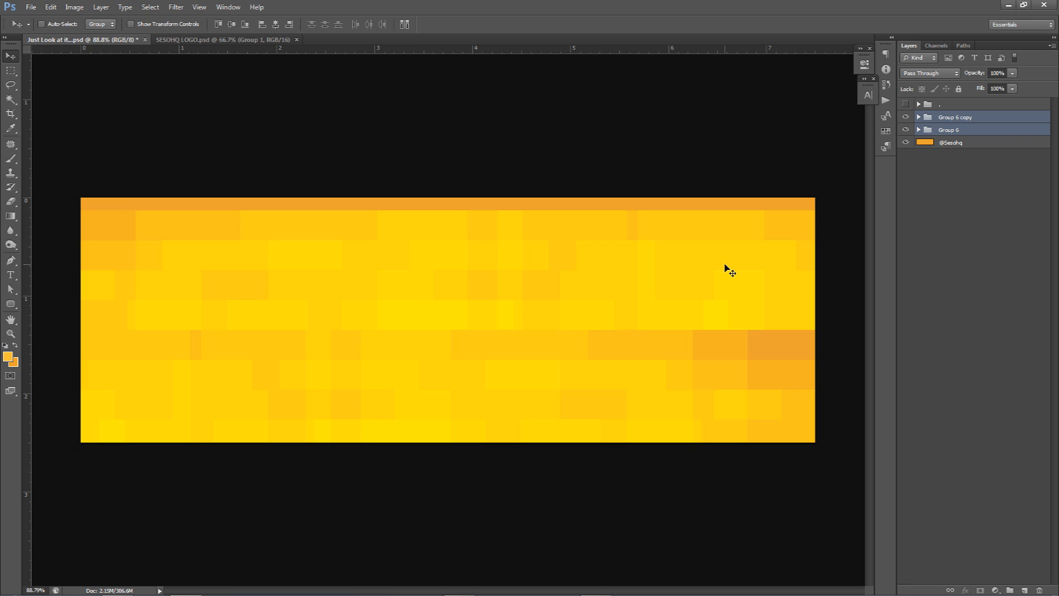
key(ctrl+g)
double_click(950, 117)
text(E)
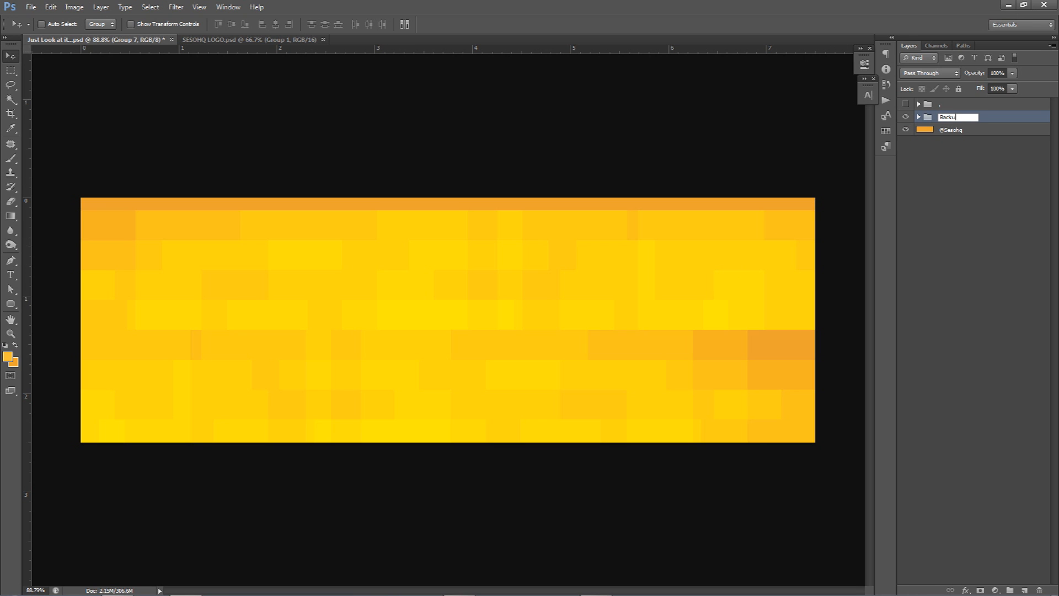
key(Return)
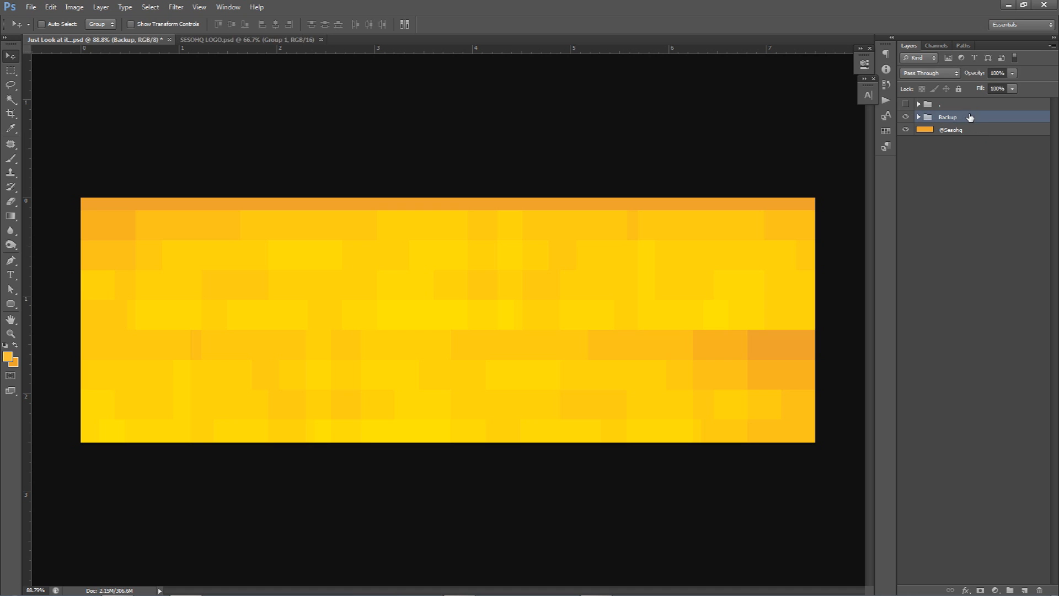
Step: Duplicate the Backup group, merge the copy into a single layer named First layer, and hide Backup
key(ctrl+j)
key(ctrl+e)
click(906, 129)
double_click(958, 117)
text(First layer)
key(Return)
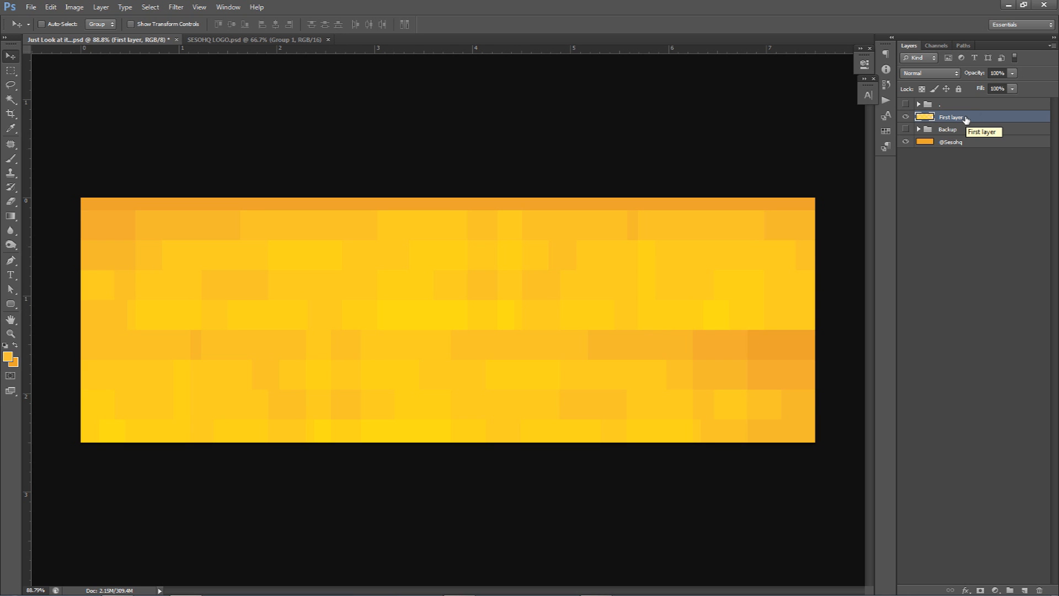
Step: Preview the finished banner design with First layer hidden, and return to the view of First layer alone over the base
click(906, 116)
click(905, 104)
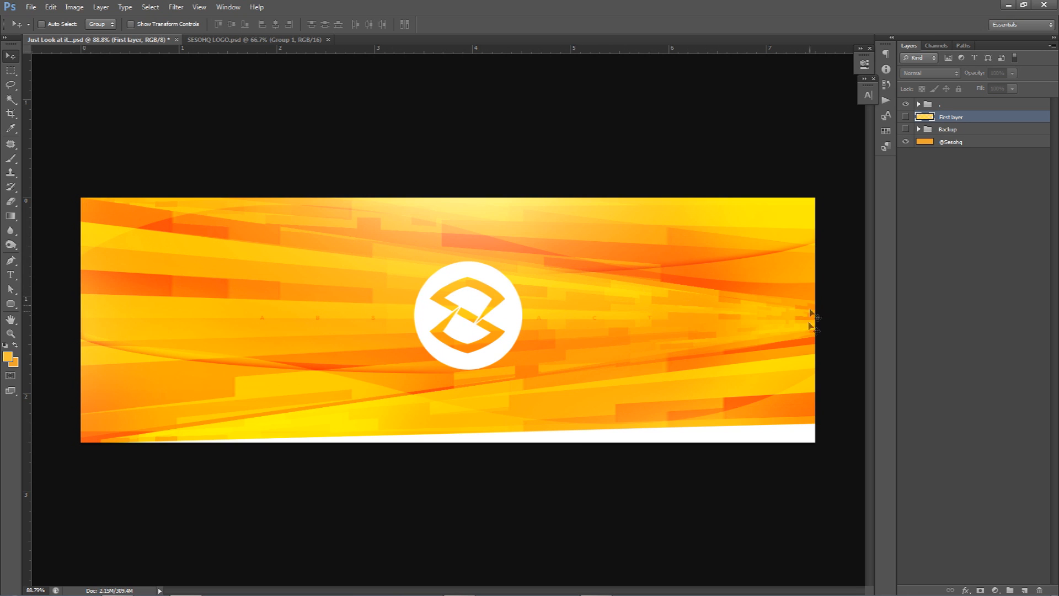
click(906, 104)
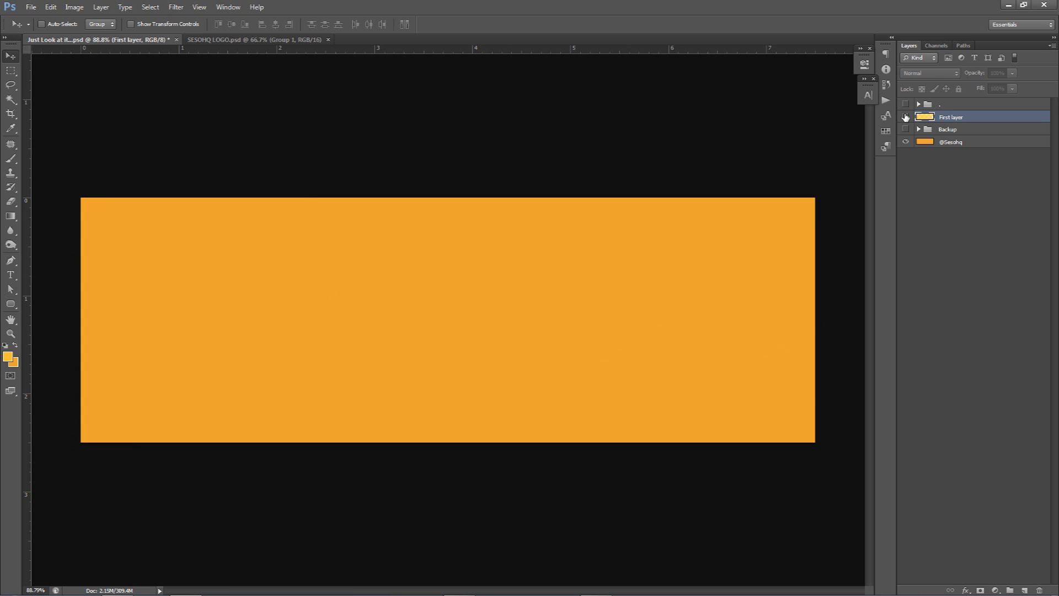
click(906, 117)
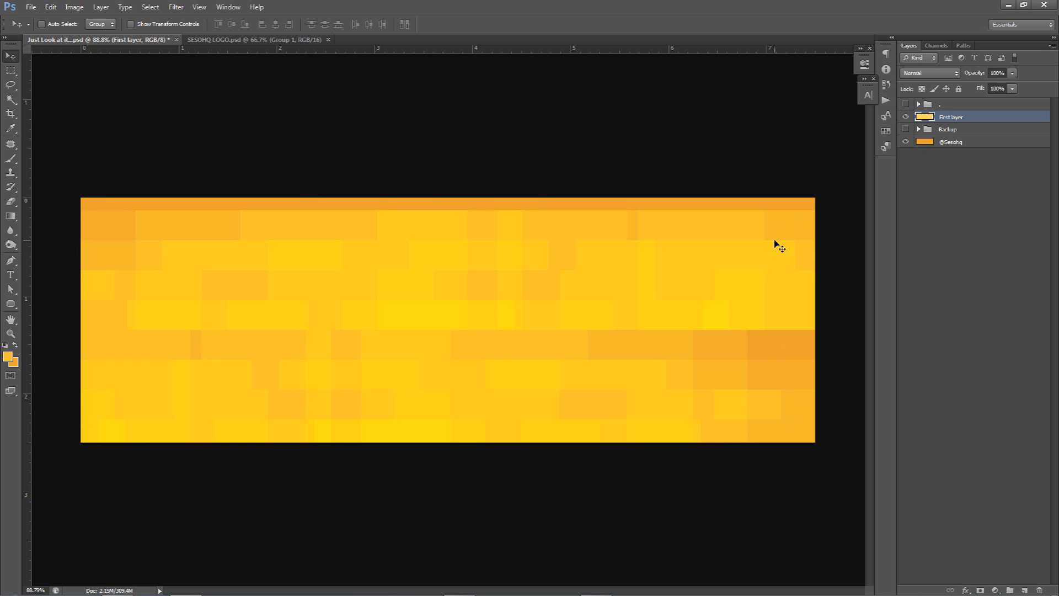
key(ctrl+t)
drag(839, 214, 517, 210)
key(ctrl+z)
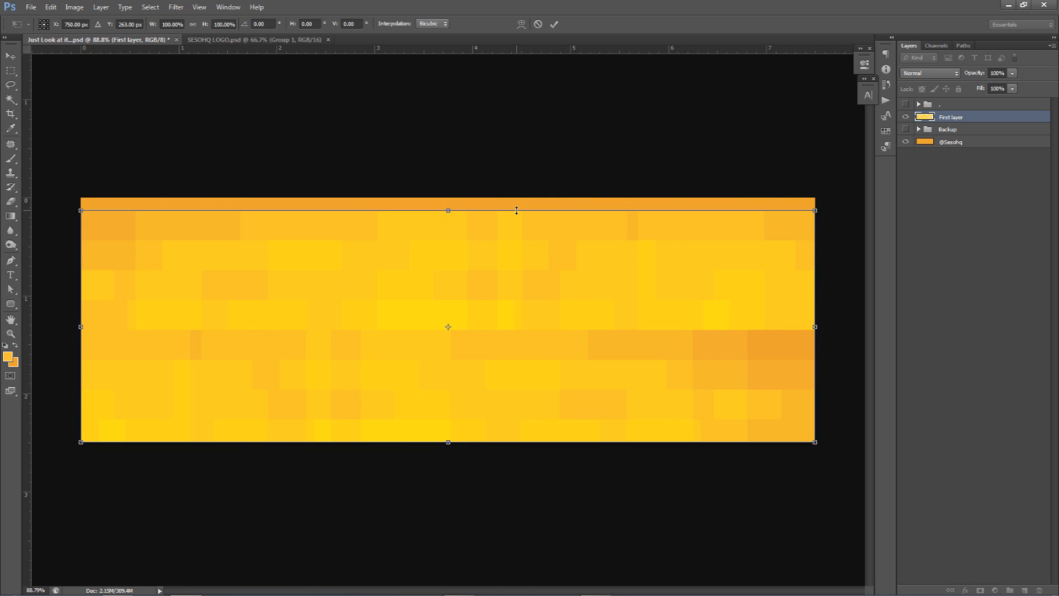
right_click(577, 257)
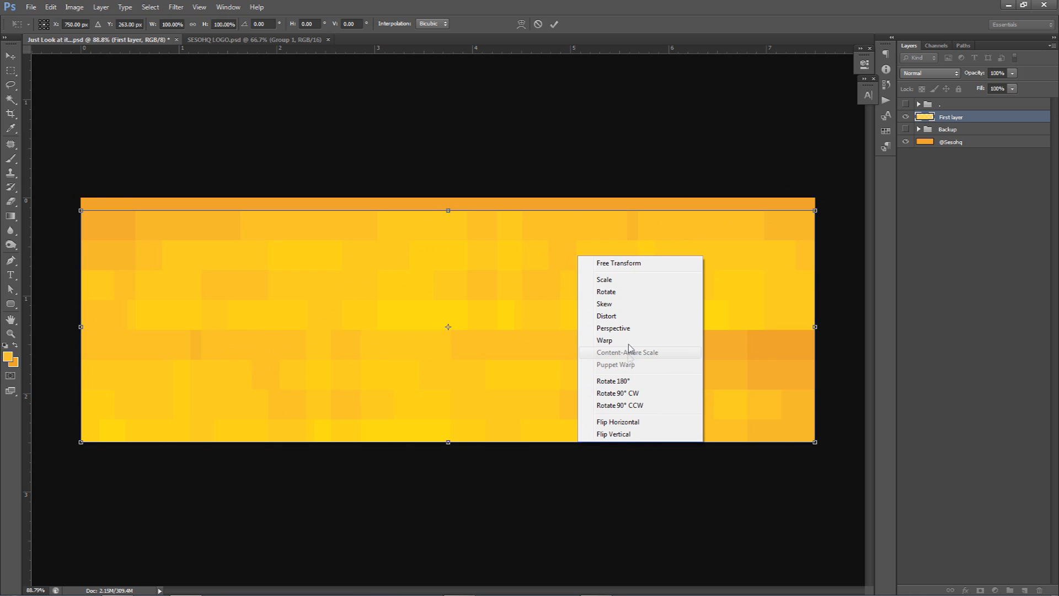
click(625, 327)
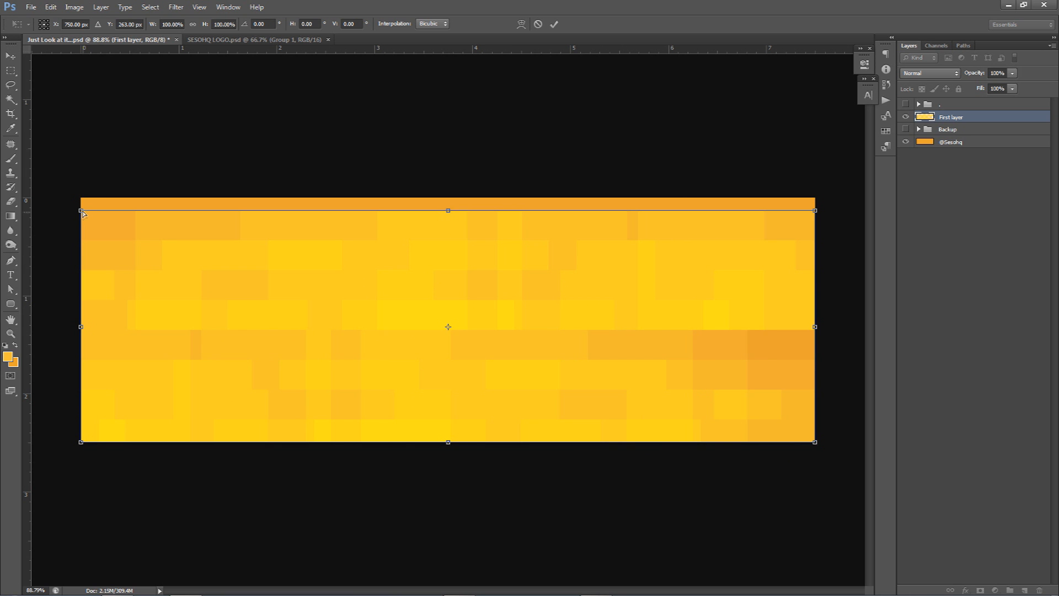
drag(79, 211, 448, 210)
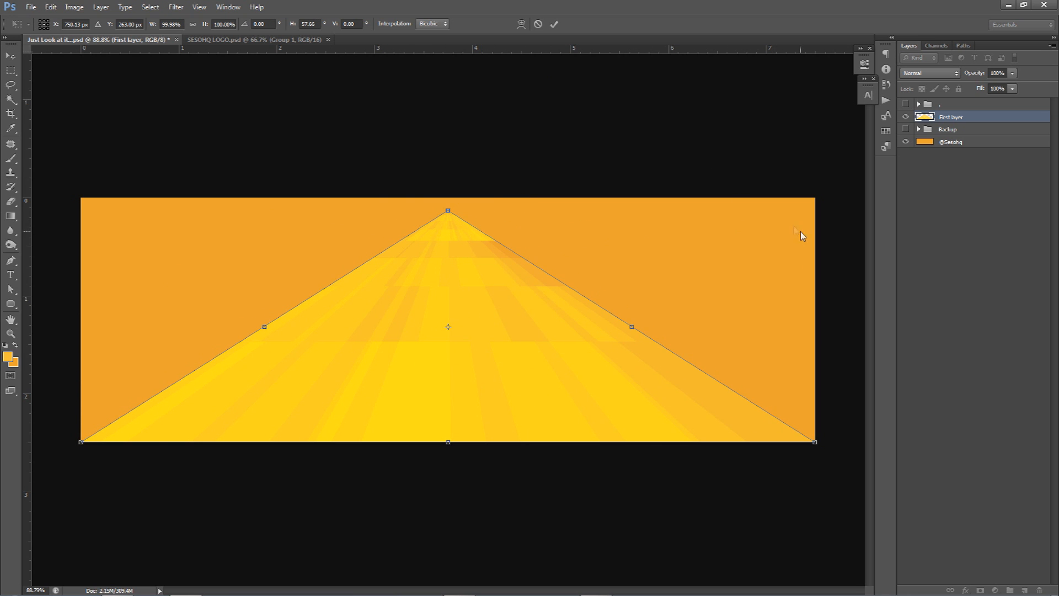
click(538, 24)
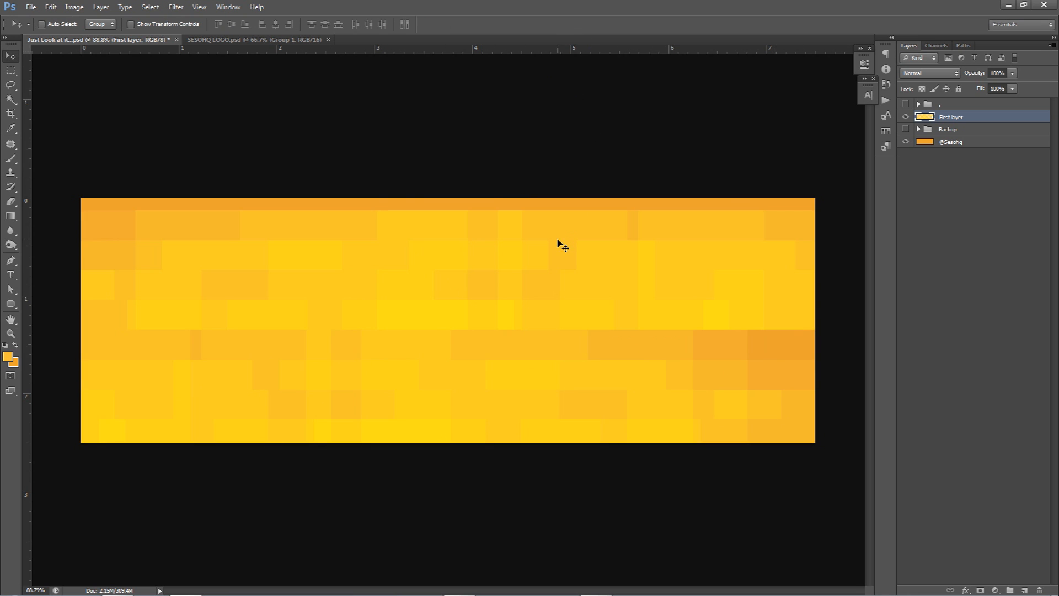
Step: Apply a Perspective transform to First layer that narrows its right edge evenly toward the banner's vertical middle
key(ctrl+t)
right_click(725, 242)
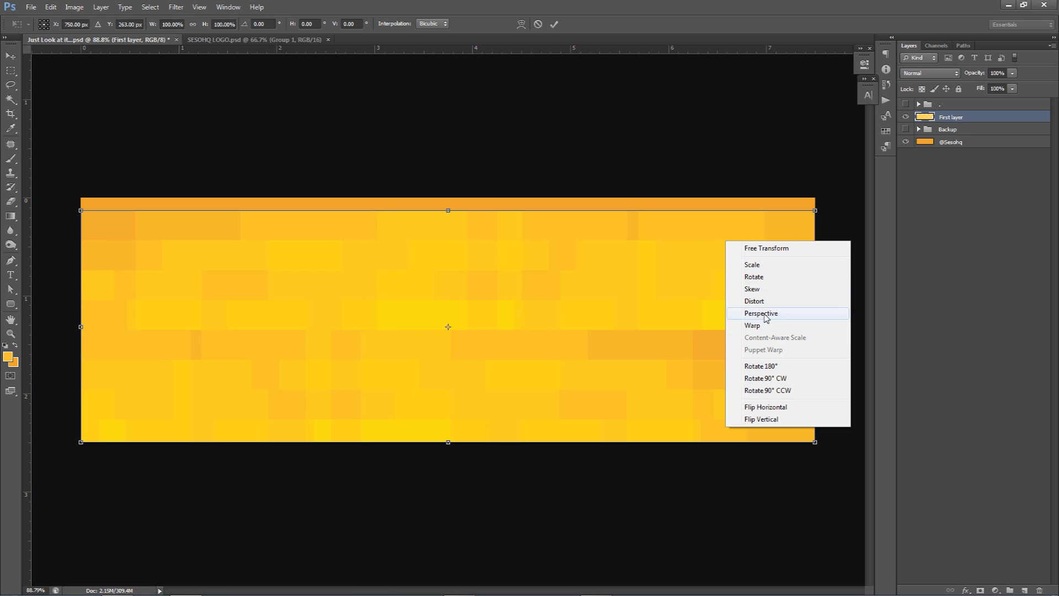
click(764, 313)
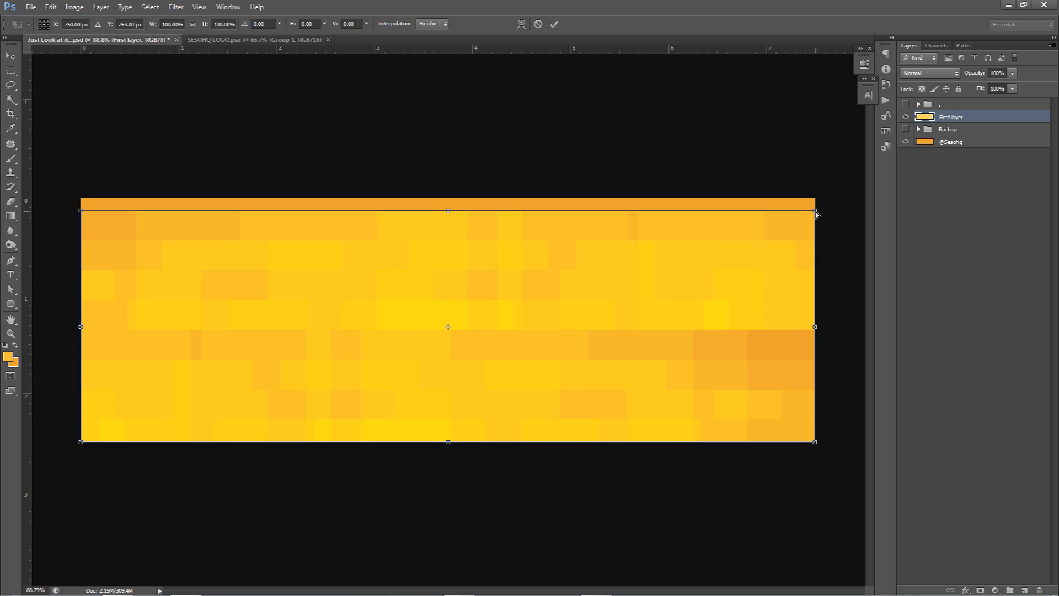
drag(817, 213, 806, 300)
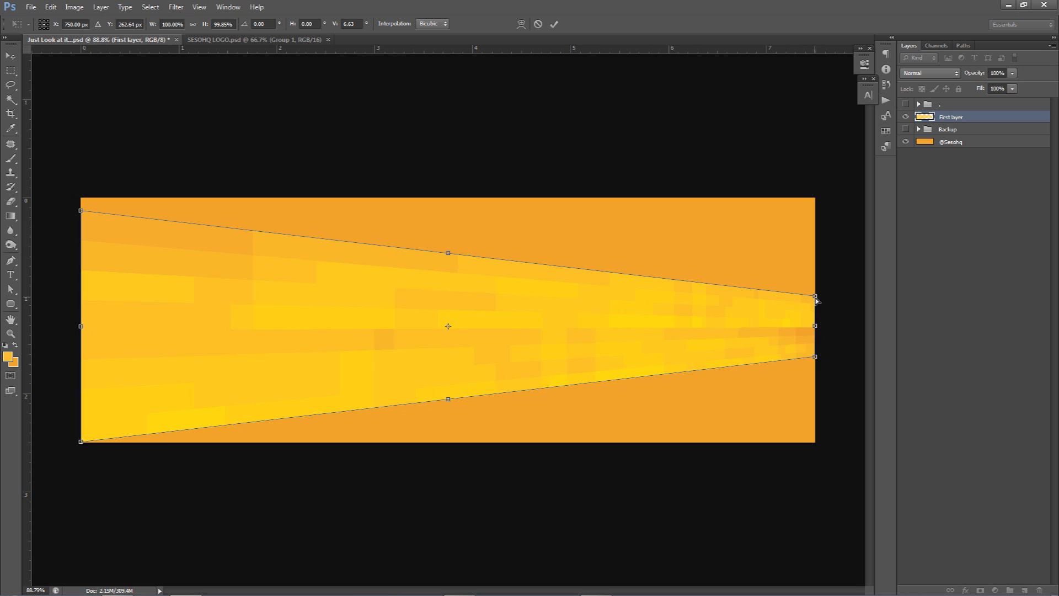
drag(817, 300, 818, 310)
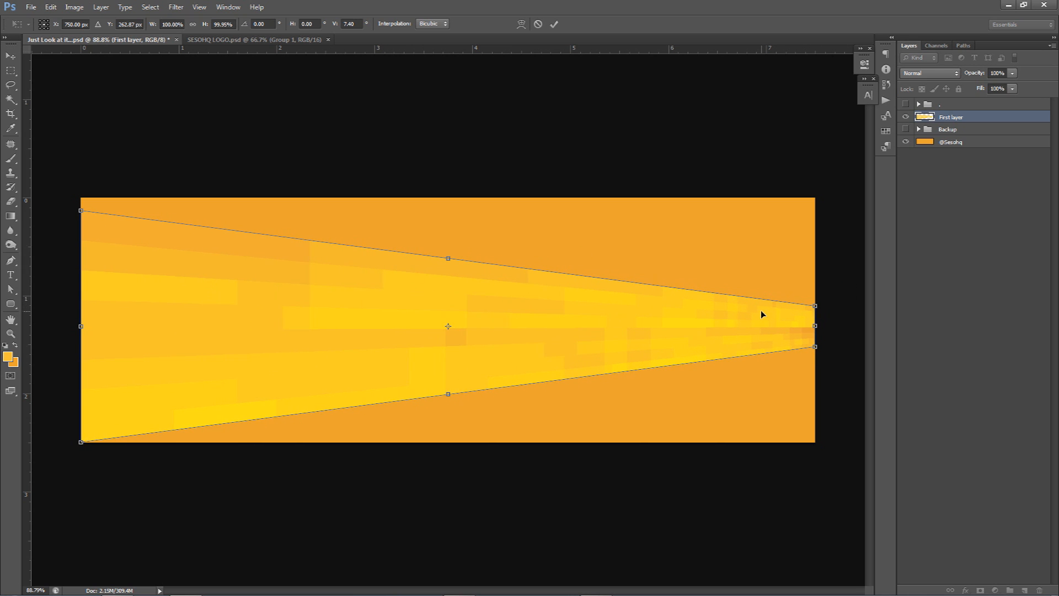
key(Return)
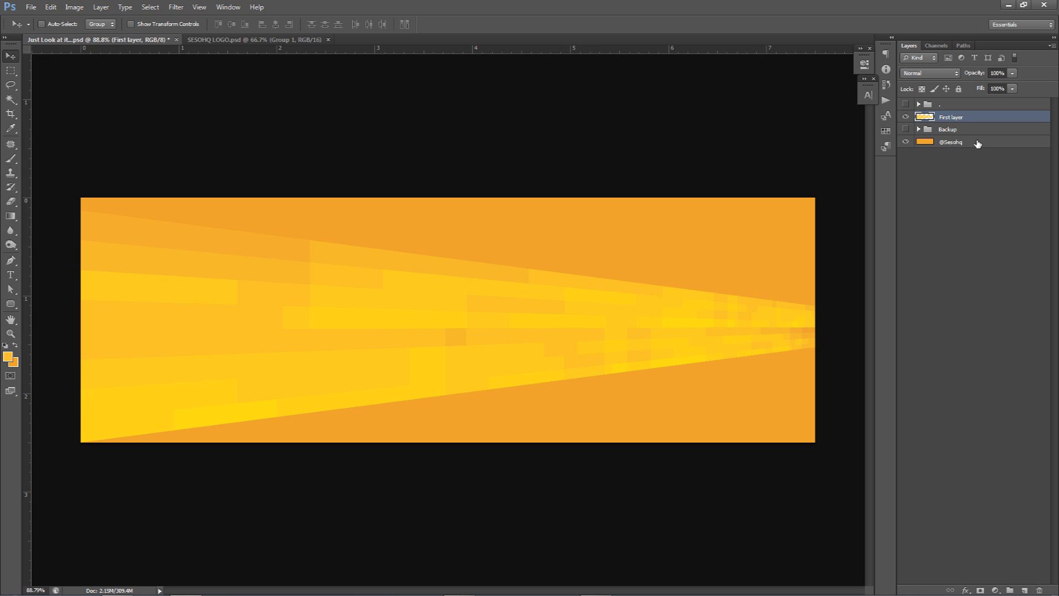
Step: Duplicate First layer, flip the copy horizontally, and move it up to cover the banner's upper area
key(ctrl+j)
key(ctrl+t)
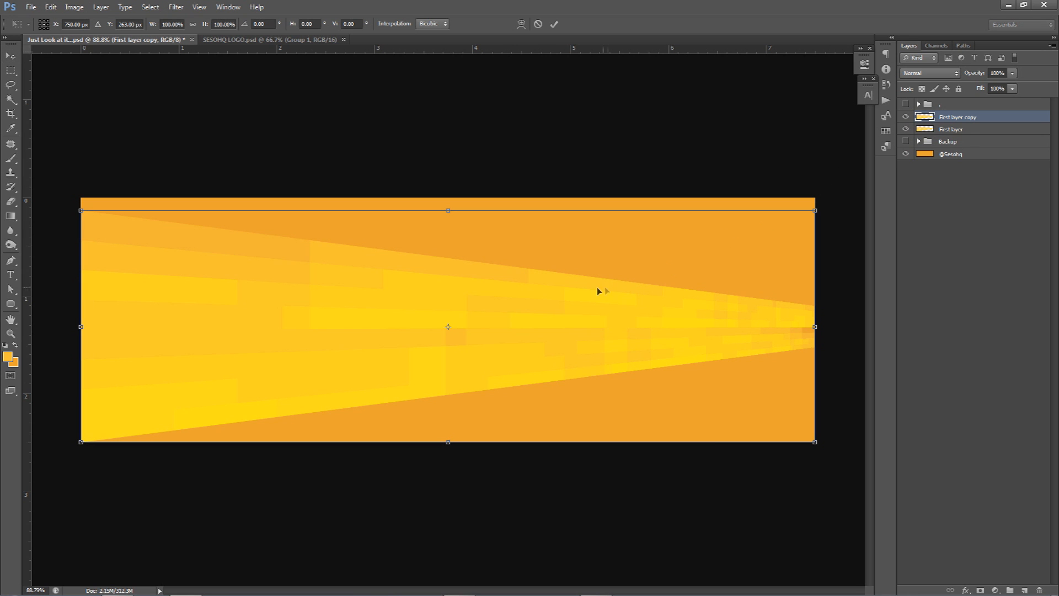
right_click(587, 290)
click(629, 456)
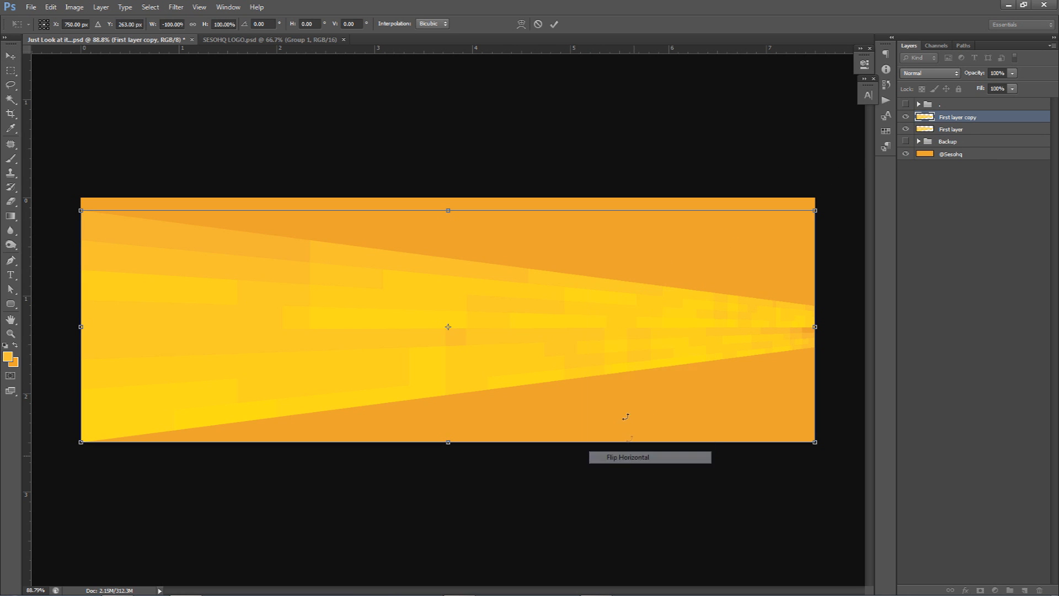
drag(614, 367, 604, 241)
key(Return)
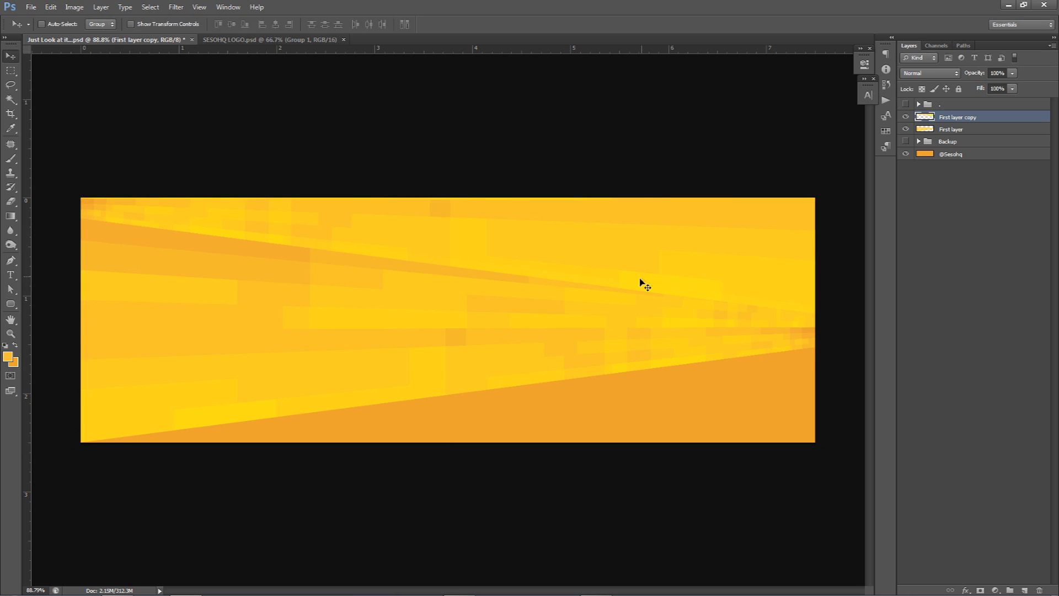
Step: Duplicate First layer copy, flip the duplicate horizontally, and move it down over the banner's lower half
drag(655, 337, 652, 379)
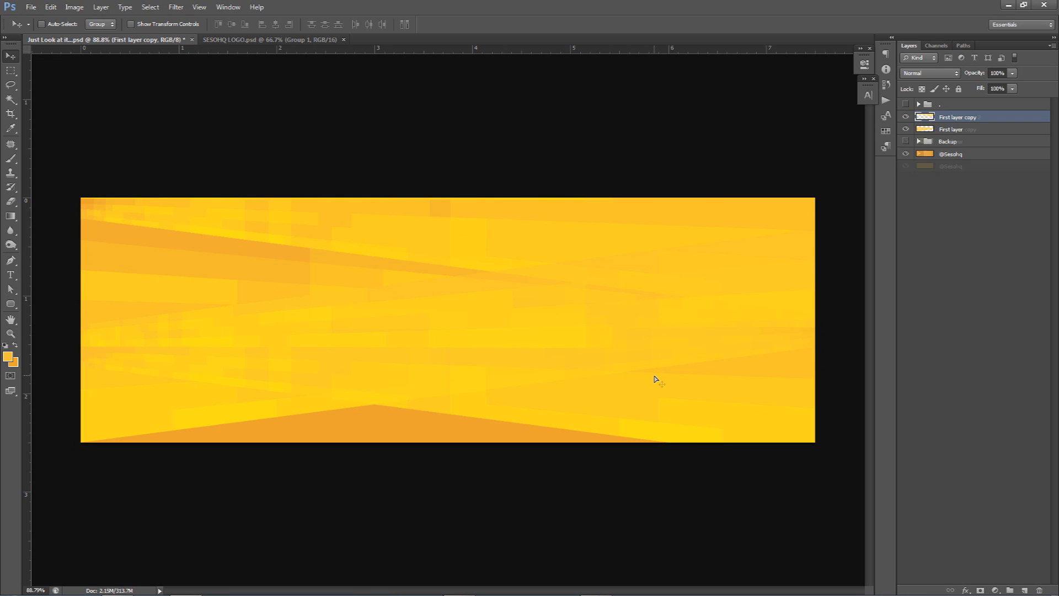
key(ctrl+j)
key(ctrl+t)
right_click(651, 371)
click(684, 533)
drag(520, 301, 519, 369)
Step: Flip First layer copy 2 vertically and horizontally, and move it down to fill the uncovered lower right area
right_click(519, 368)
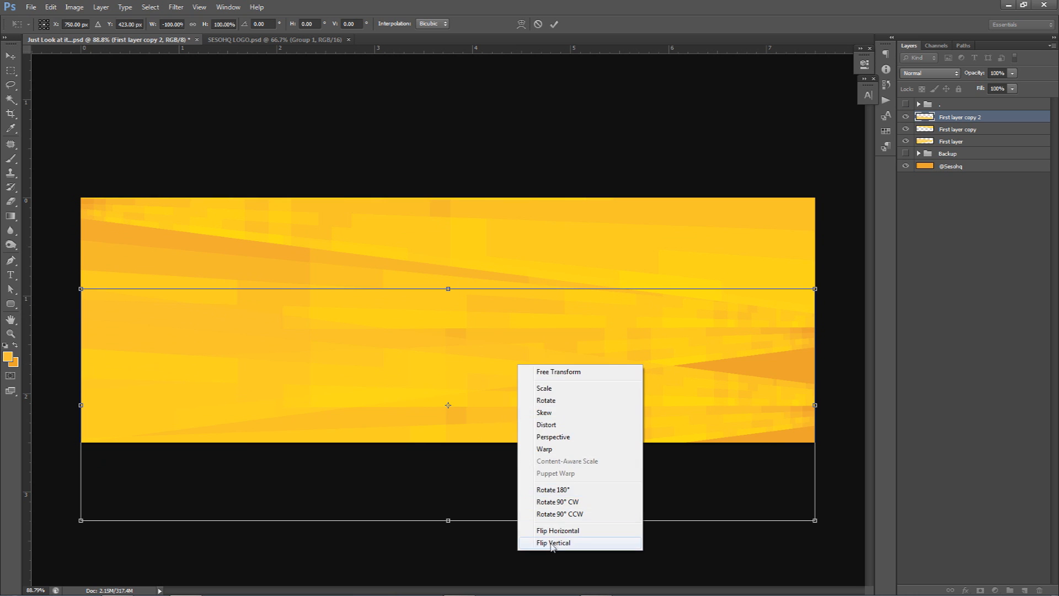
click(554, 543)
right_click(541, 365)
click(574, 526)
drag(569, 341, 568, 395)
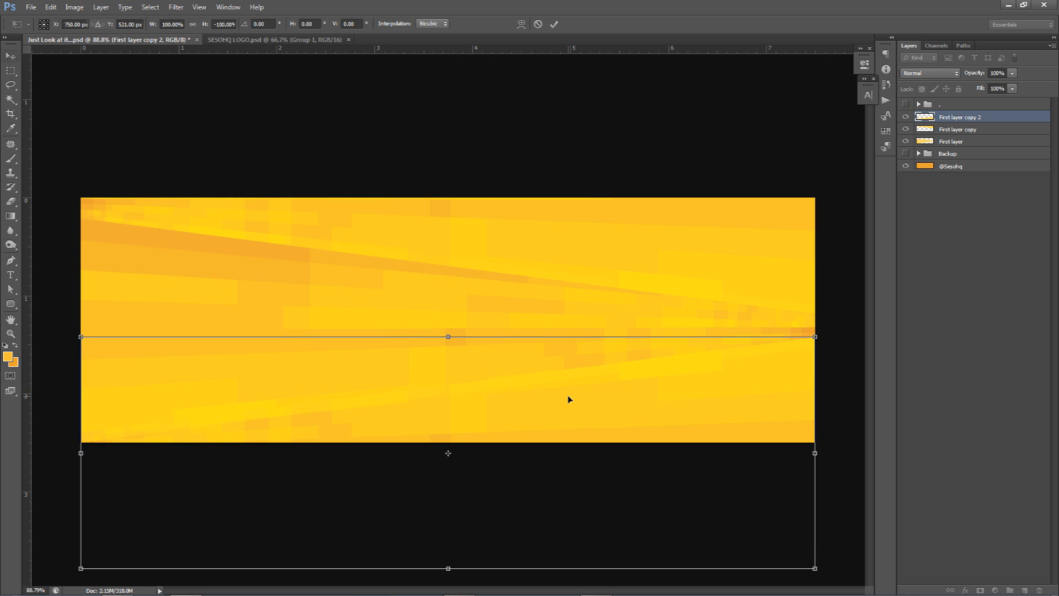
key(Return)
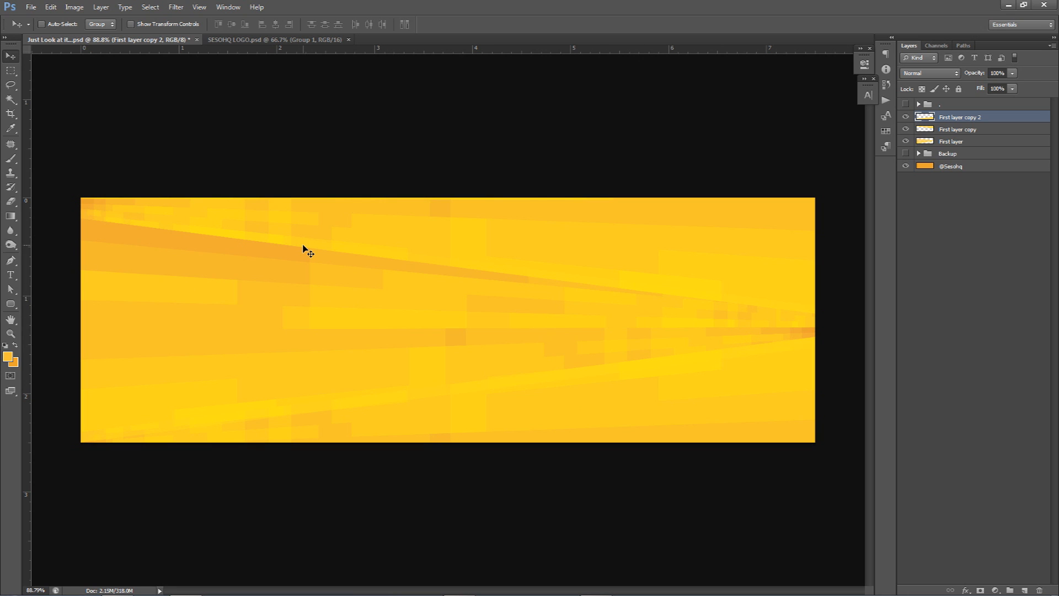
key(ctrl+t)
right_click(445, 351)
click(486, 423)
drag(80, 337, 78, 433)
drag(228, 432, 226, 419)
key(Return)
Step: Combine First layer and its two copies into a group named 1
shift+click(951, 141)
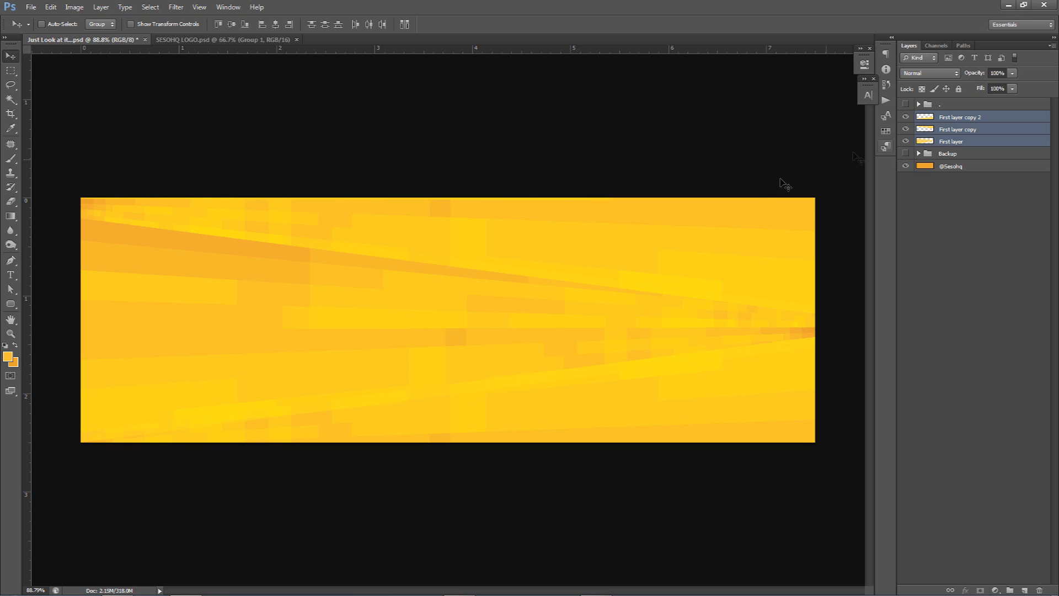
key(ctrl+g)
double_click(945, 117)
text(1)
key(Return)
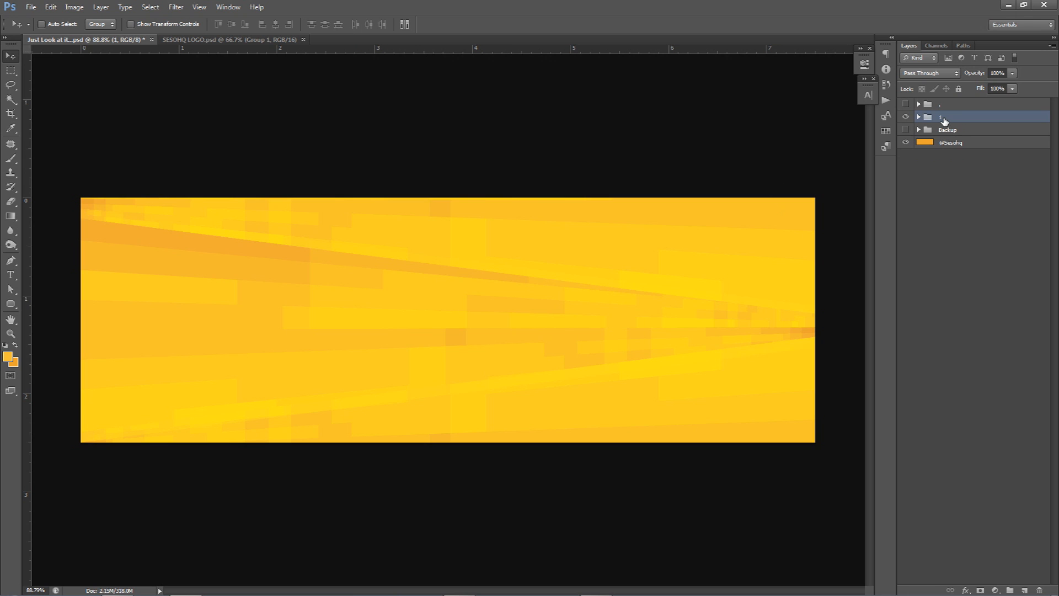
Step: Duplicate group 1, merge the copy into a single layer, and set its blend mode to Darken
key(ctrl+j)
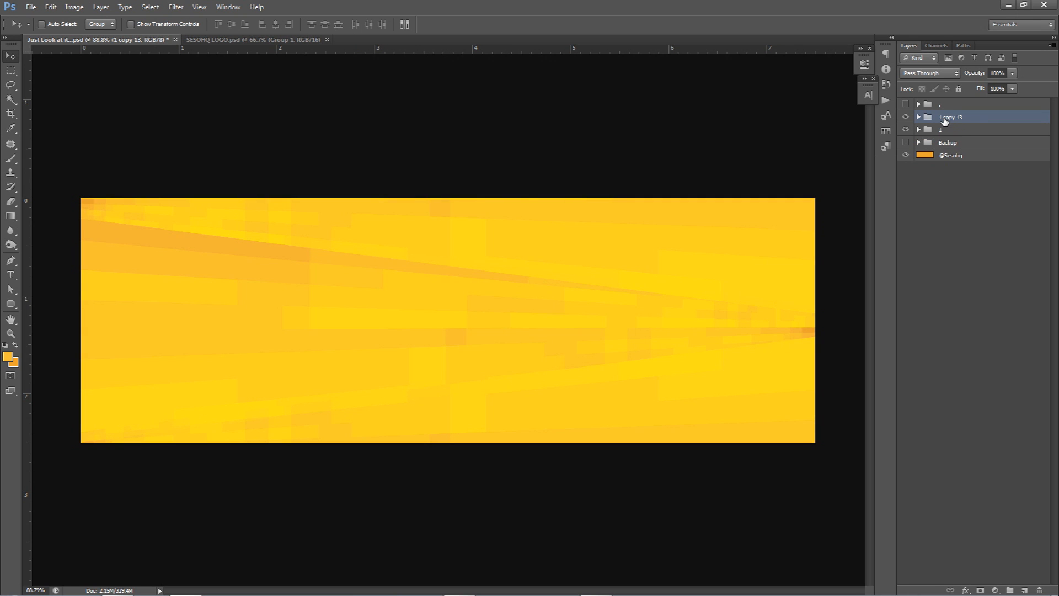
key(ctrl+e)
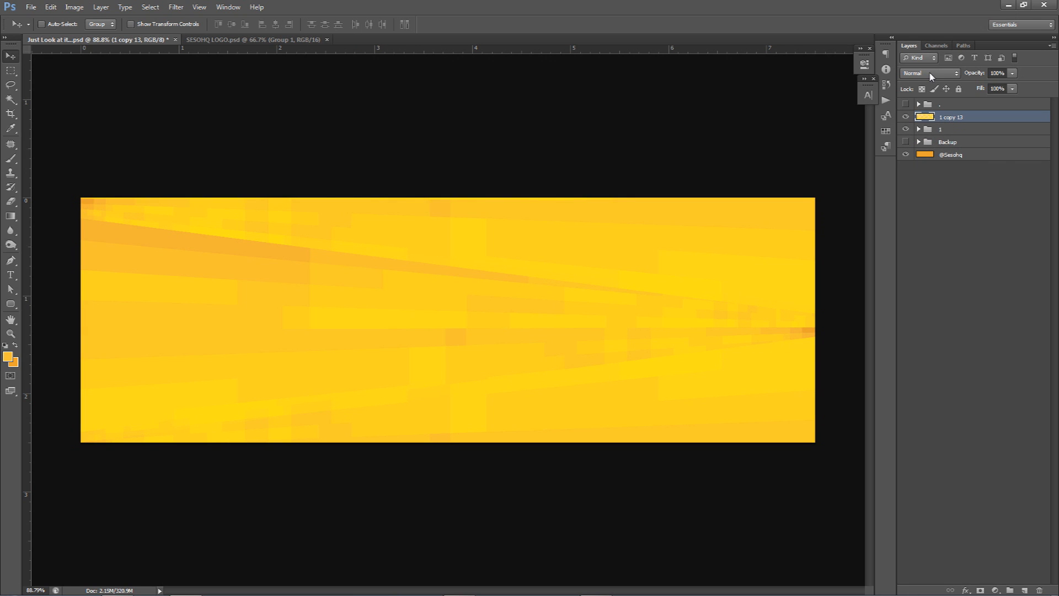
click(931, 76)
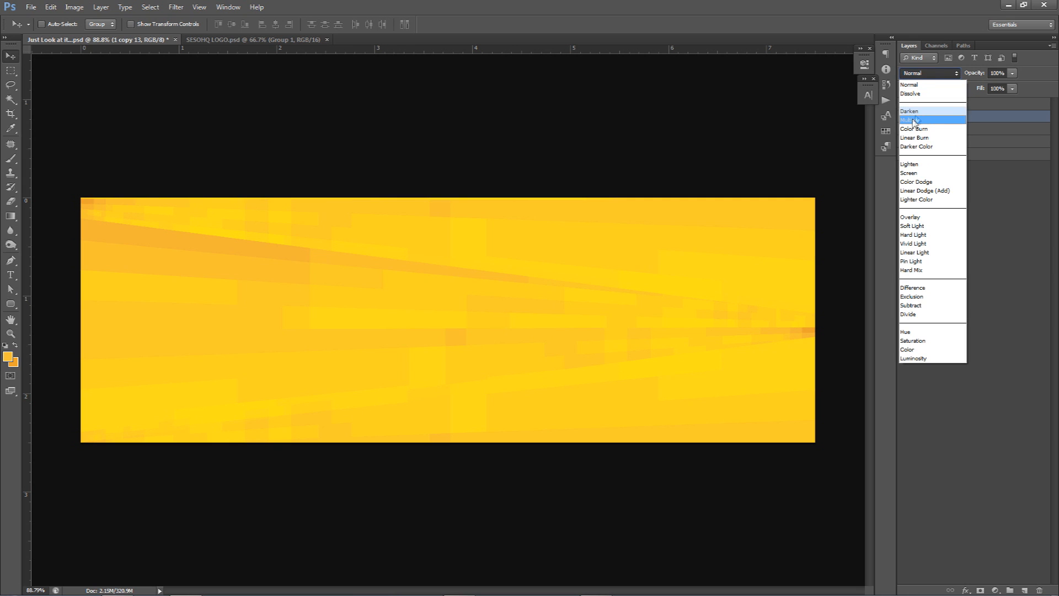
click(916, 112)
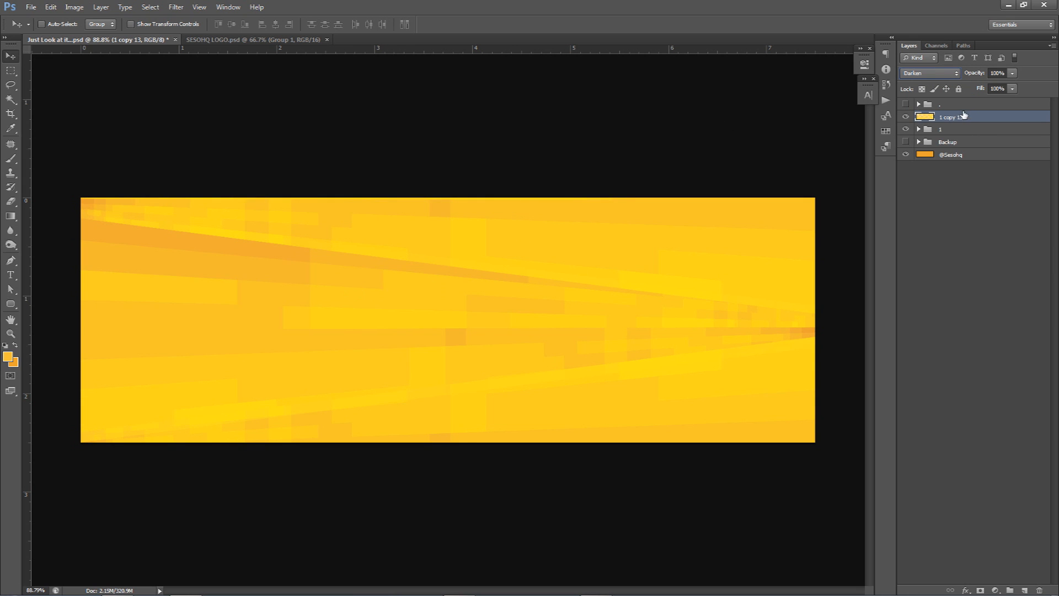
Step: Compare the banner with and without the Darken layer 1 copy 13 and with group 1 hidden and shown
click(906, 119)
click(906, 118)
click(906, 118)
click(906, 118)
click(907, 118)
click(906, 118)
click(906, 130)
click(905, 130)
click(905, 118)
click(904, 118)
click(905, 117)
Step: Set the opacity of layer 1 copy 13 to 60% and check its effect with the layer hidden and shown
click(1012, 73)
drag(995, 87, 990, 90)
click(905, 116)
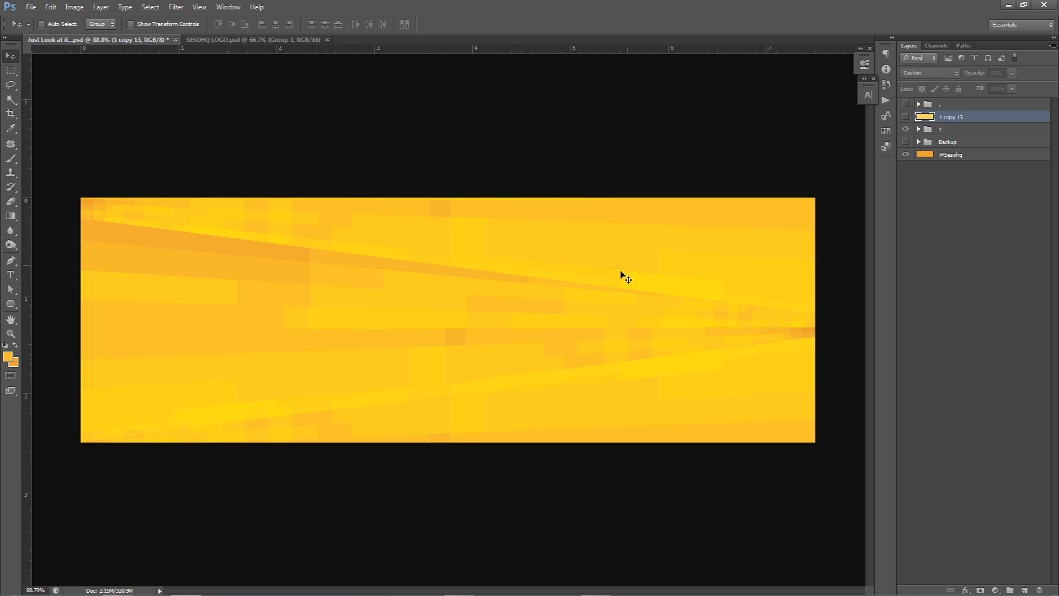
click(905, 116)
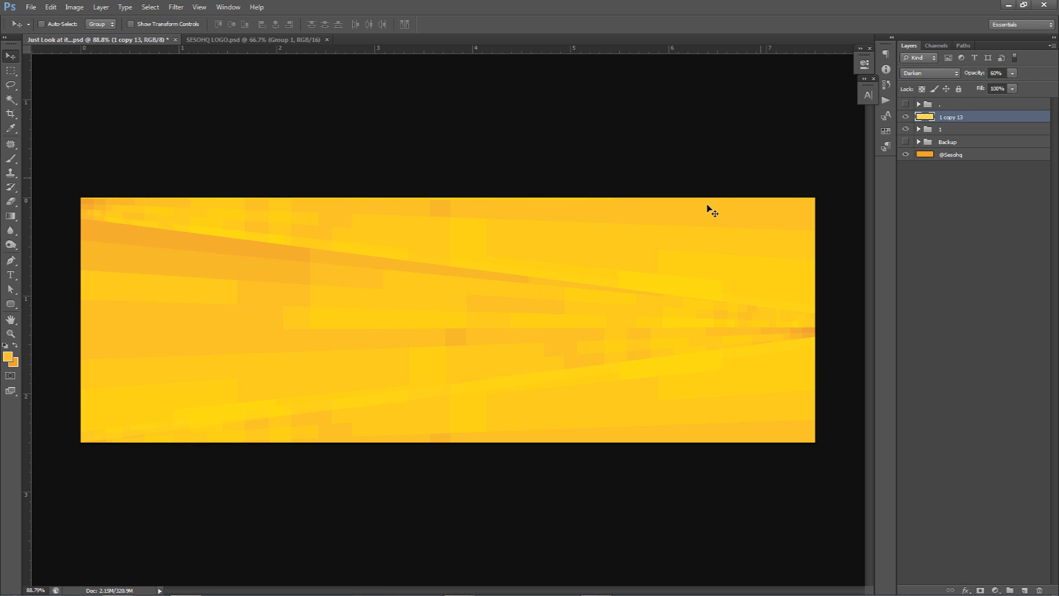
Step: Duplicate group 1 again, place the copy above layer 1 copy 13, and merge it into a single layer
click(954, 131)
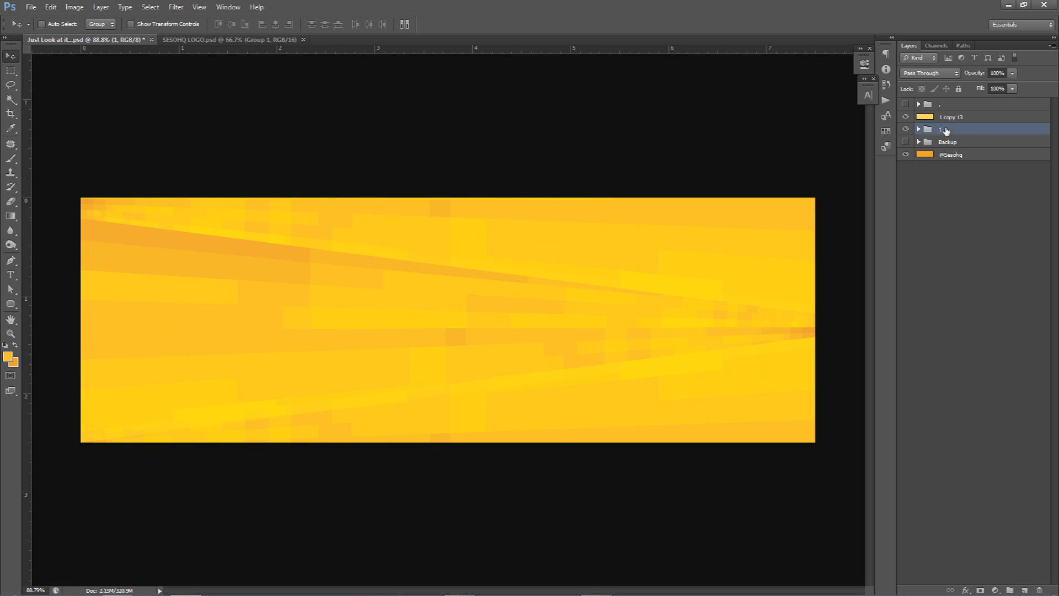
key(ctrl+j)
drag(966, 131, 964, 117)
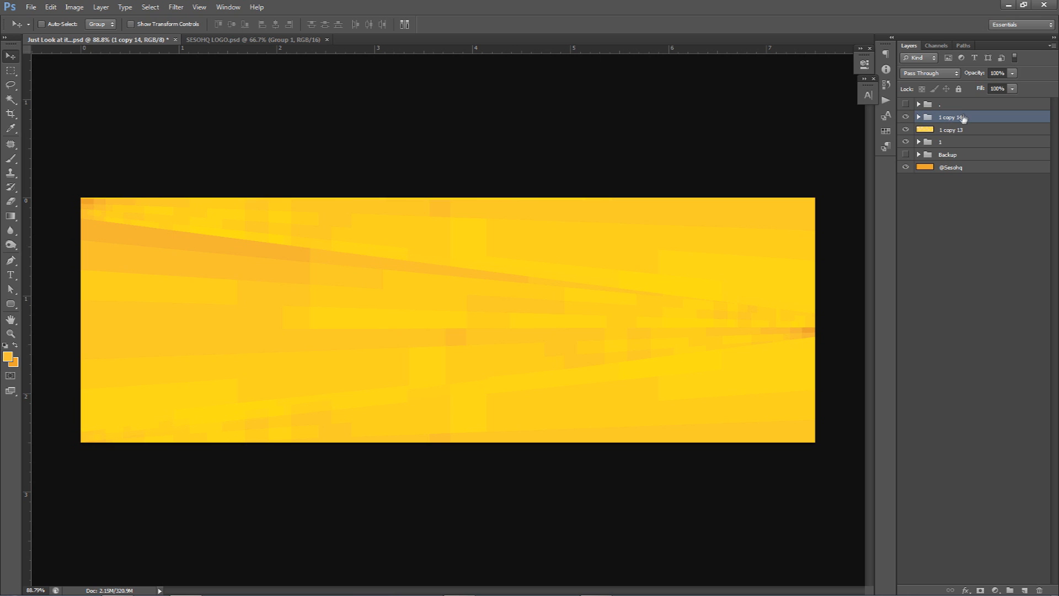
key(ctrl+e)
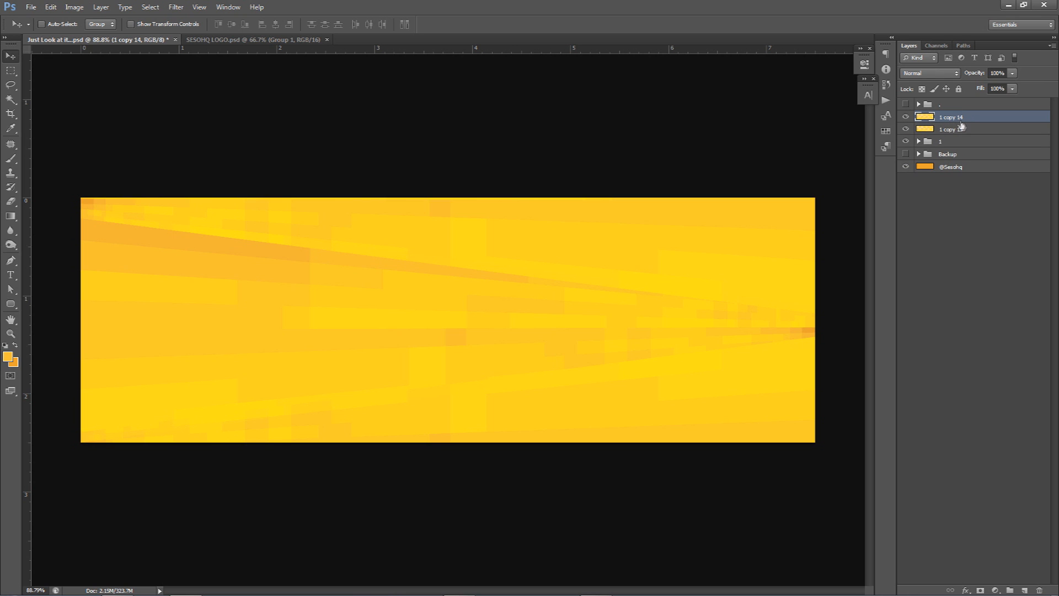
Step: Set layer 1 copy 14 to Multiply at 70% opacity and erase broad soft patches from it with a 574 px eraser
click(925, 71)
click(924, 117)
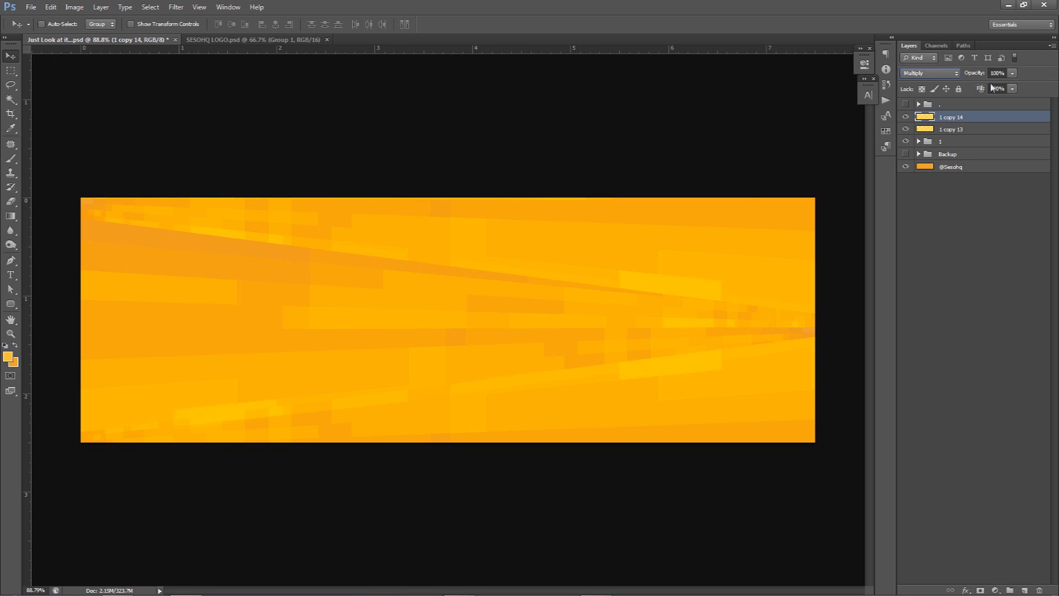
key(e)
mouse_move(524, 270)
mouse_down()
mouse_move(582, 270)
mouse_move(529, 276)
mouse_up()
drag(269, 267, 310, 275)
mouse_move(334, 199)
mouse_down()
mouse_move(188, 193)
mouse_move(208, 186)
mouse_move(449, 361)
mouse_move(452, 466)
mouse_move(514, 471)
mouse_move(577, 438)
mouse_move(180, 231)
mouse_move(386, 359)
mouse_move(374, 254)
mouse_move(572, 402)
mouse_move(823, 376)
mouse_up()
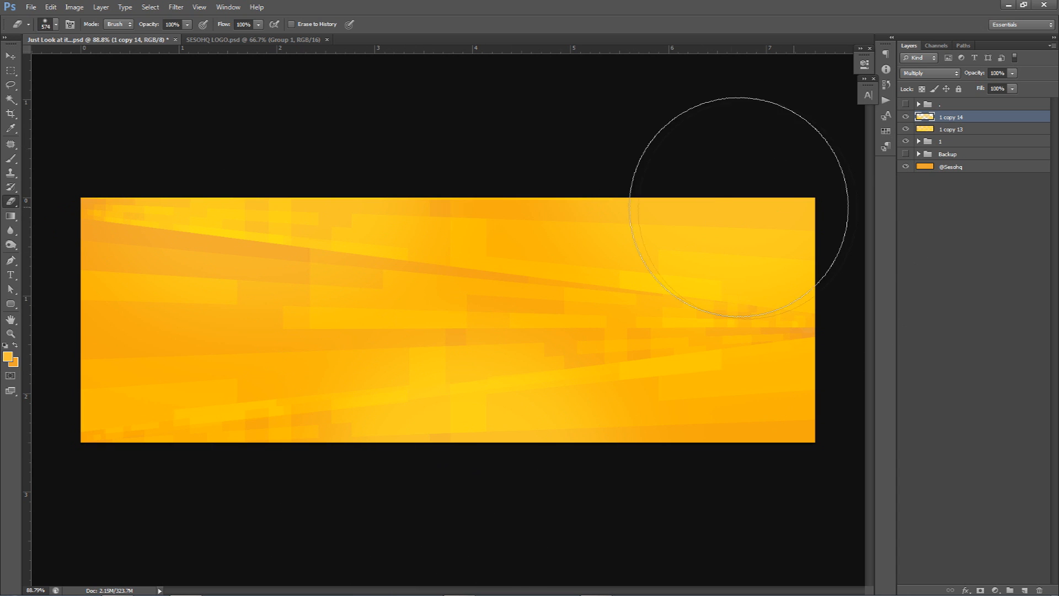
click(1013, 88)
drag(998, 84, 996, 85)
Step: Duplicate layers 1 copy 14, 1 copy 13 and group 1 together, and merge the copies into a single layer
click(950, 121)
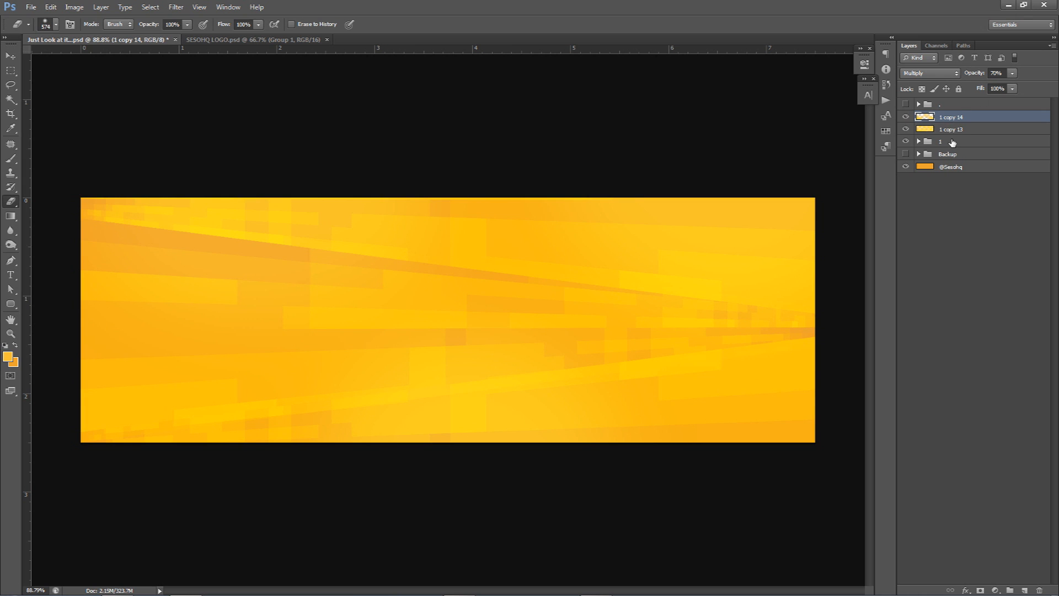
shift+click(952, 143)
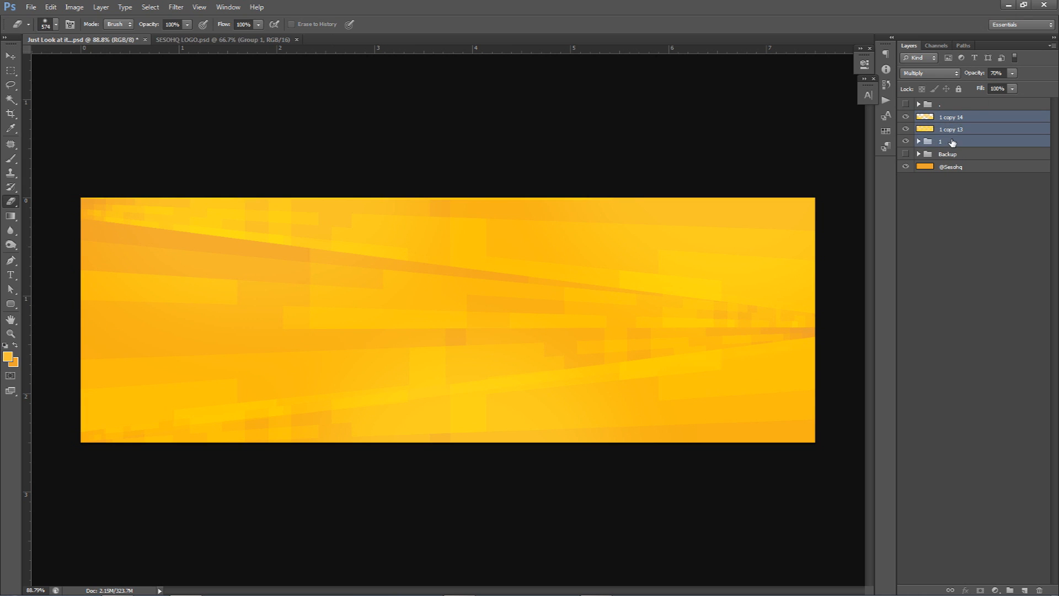
click(918, 142)
click(919, 142)
key(ctrl+j)
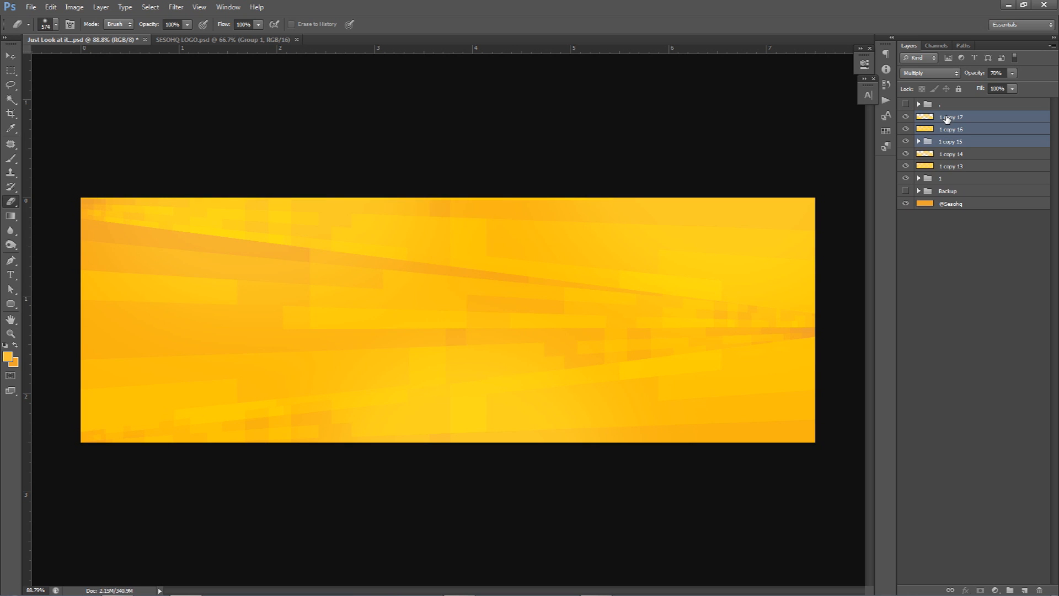
key(ctrl+e)
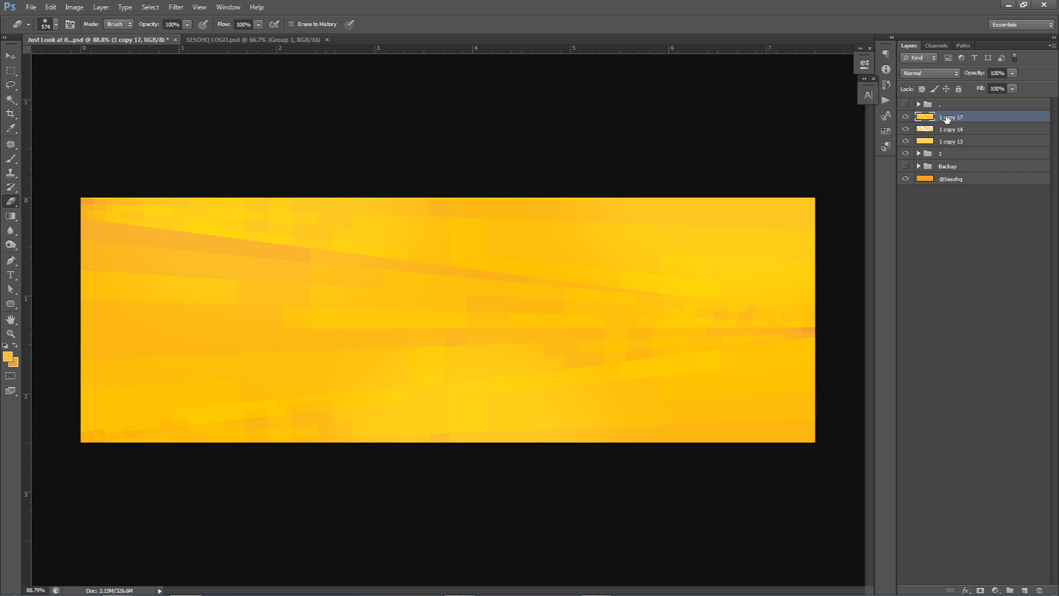
Step: Set the merged layer 1 copy 17 to Multiply at 70% opacity and erase soft patches from it with a 493 px eraser
click(931, 73)
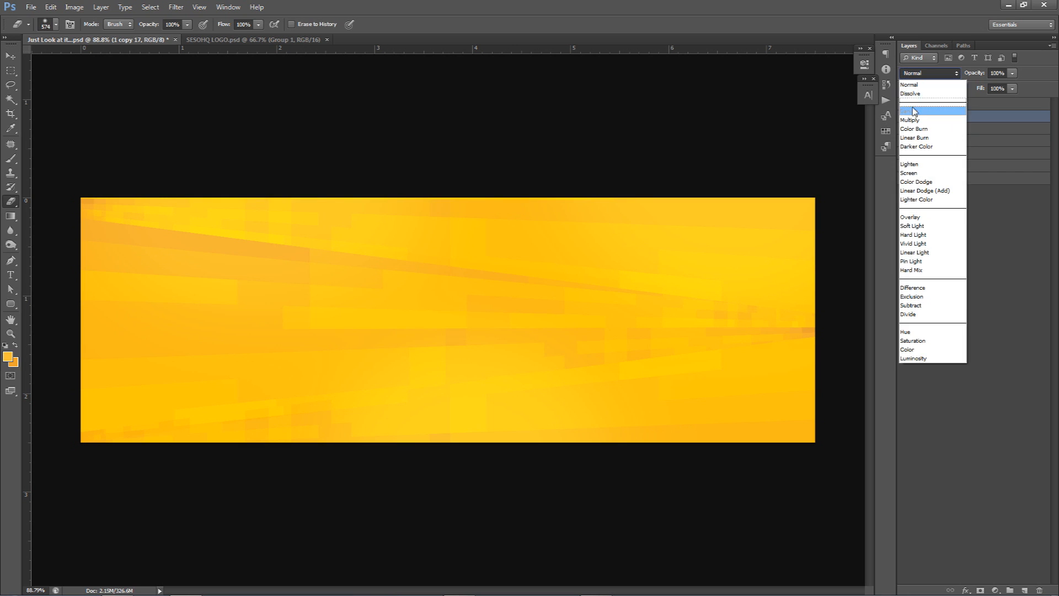
click(914, 120)
click(999, 74)
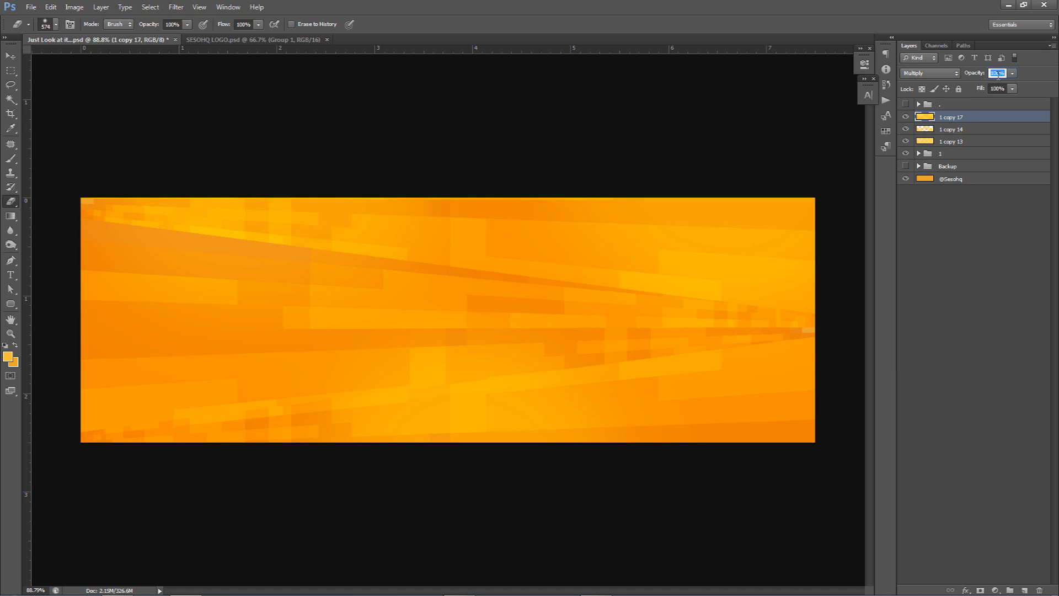
text(70)
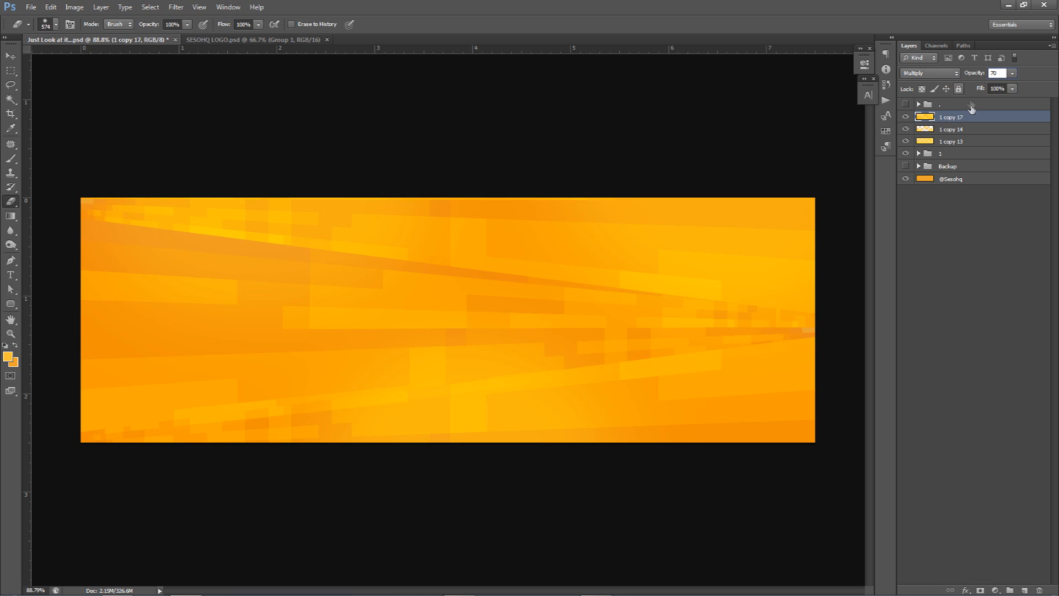
mouse_move(545, 312)
mouse_down()
mouse_move(487, 316)
mouse_move(529, 249)
mouse_up()
mouse_move(459, 200)
mouse_down()
mouse_move(482, 215)
mouse_move(357, 461)
mouse_move(175, 320)
mouse_move(620, 508)
mouse_move(798, 263)
mouse_move(685, 249)
mouse_move(134, 230)
mouse_move(160, 213)
mouse_move(383, 245)
mouse_up()
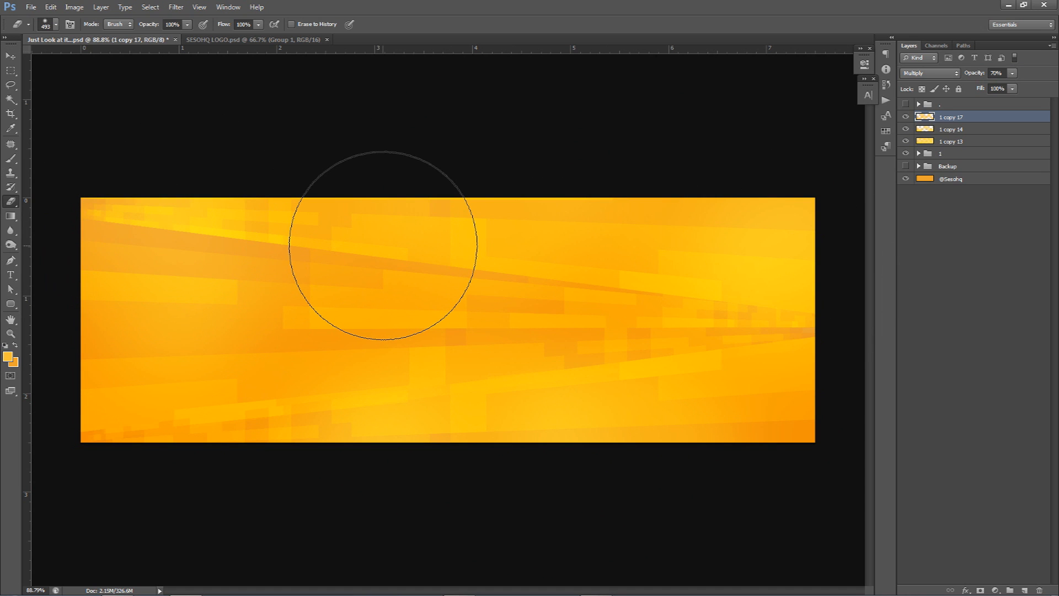
Step: Rename layer 1 copy 13 as Dakren and both layers 1 copy 14 and 1 copy 17 as x
double_click(951, 140)
text(Dark)
text(en)
double_click(945, 129)
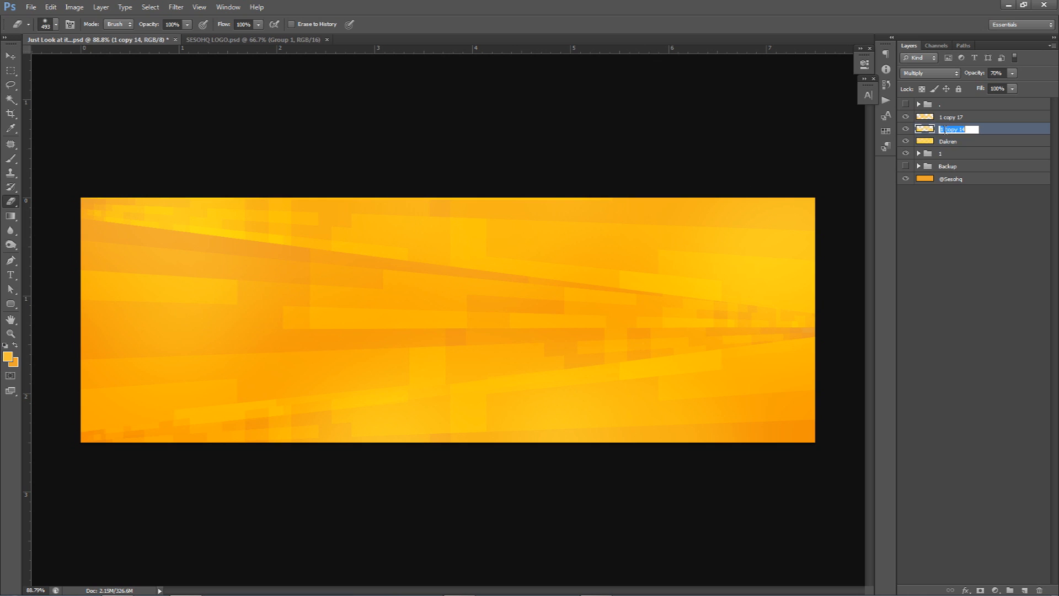
key(BackSpace)
text(x)
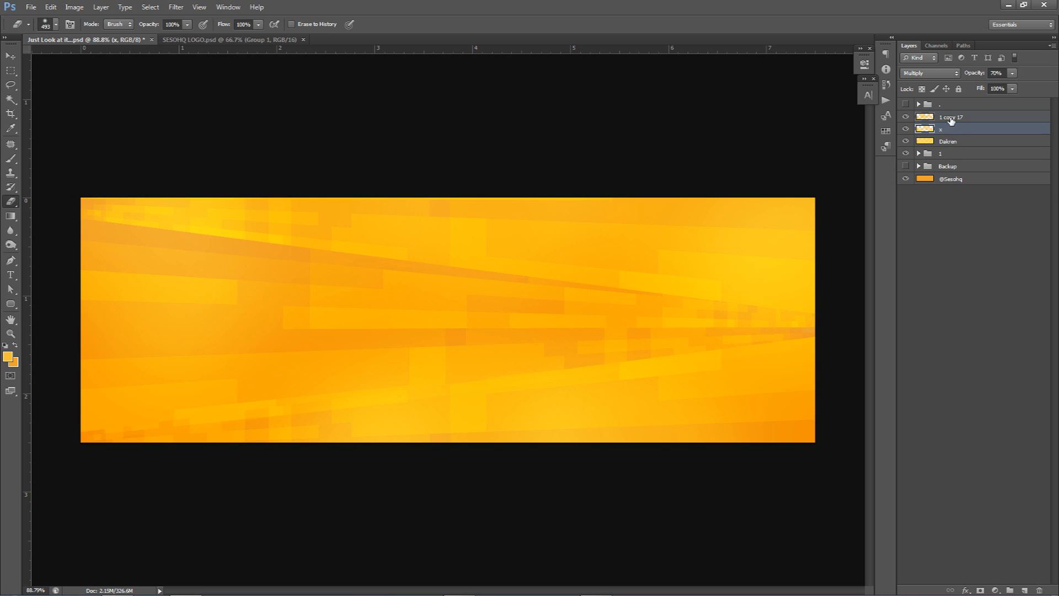
double_click(951, 117)
key(BackSpace)
text(x)
key(Return)
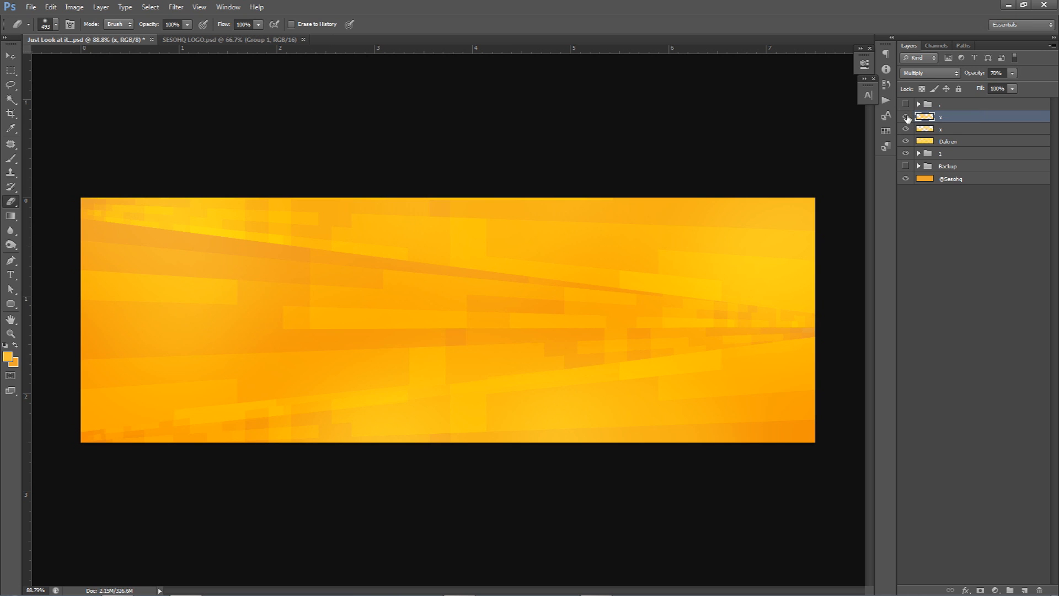
Step: Compare the banner with the Dakren layer and the two x layers hidden and shown one after another
drag(907, 117, 908, 144)
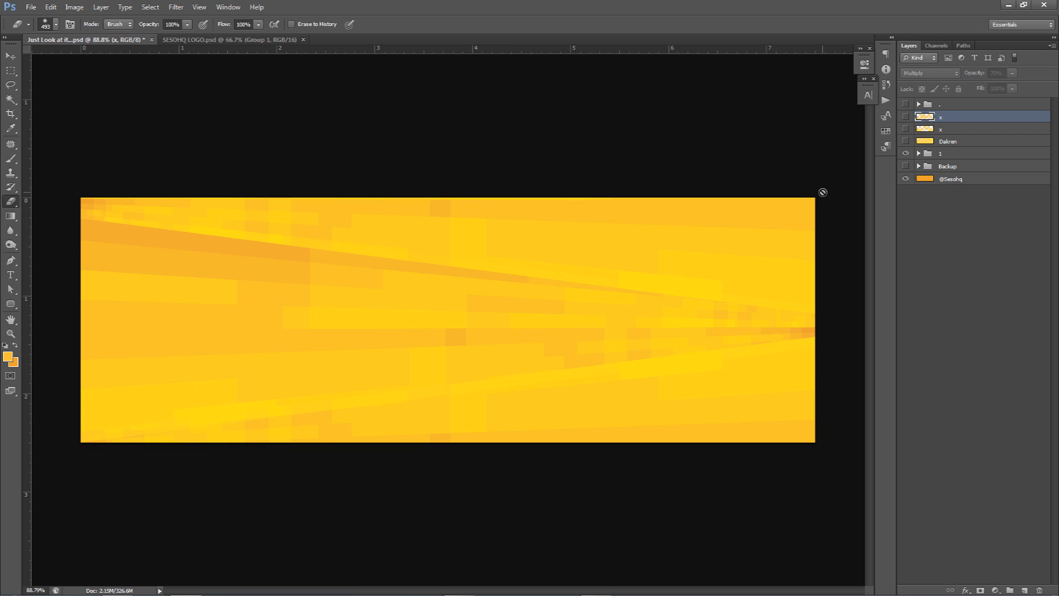
click(906, 141)
click(906, 129)
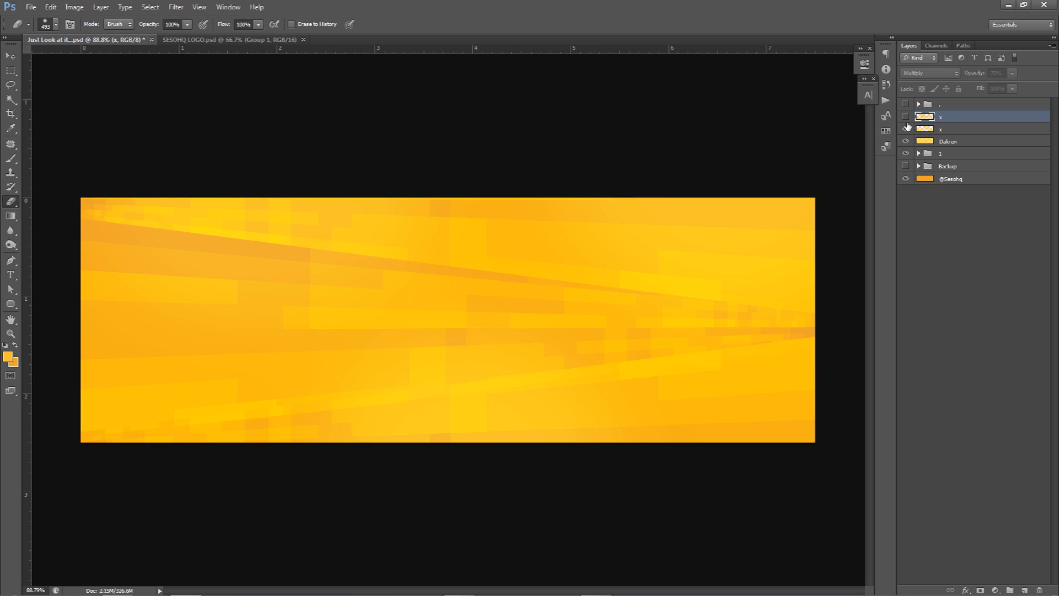
click(906, 117)
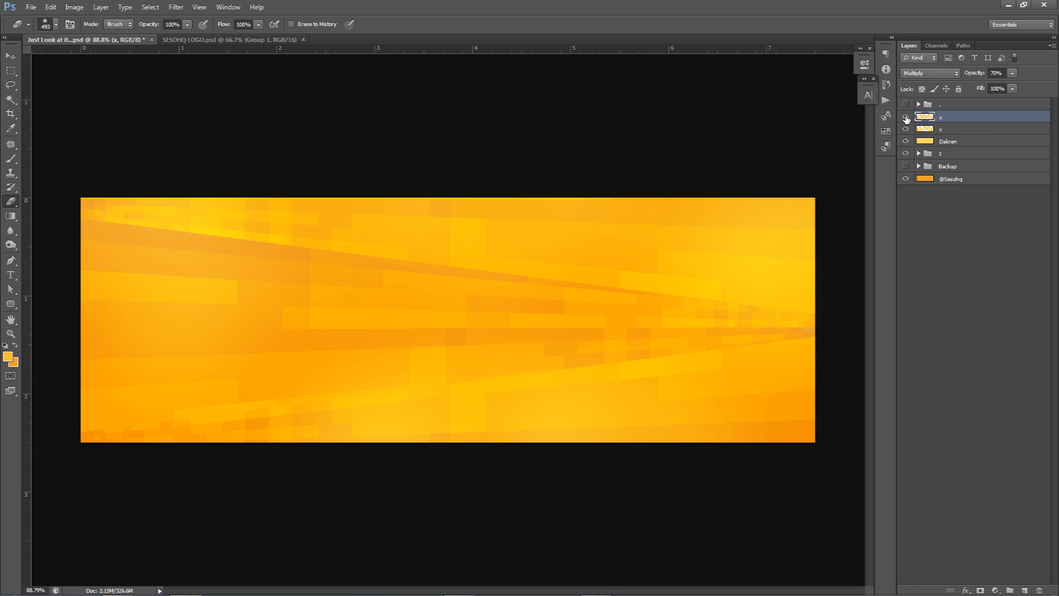
Step: Add an Exposure adjustment layer above the x layers with an offset of +0.0055 and a gamma correction of 0.85
click(995, 589)
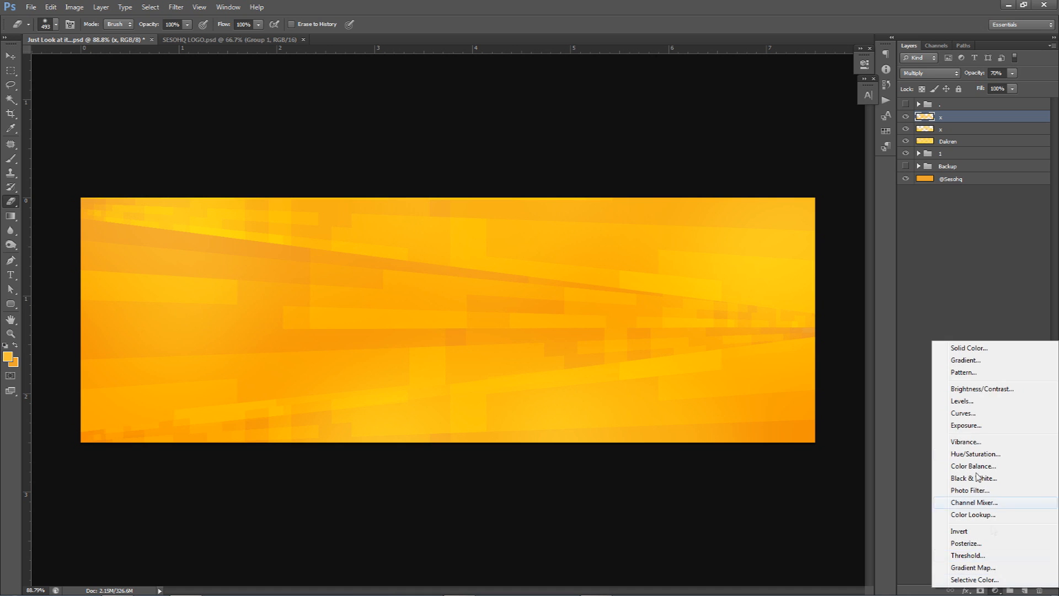
click(965, 426)
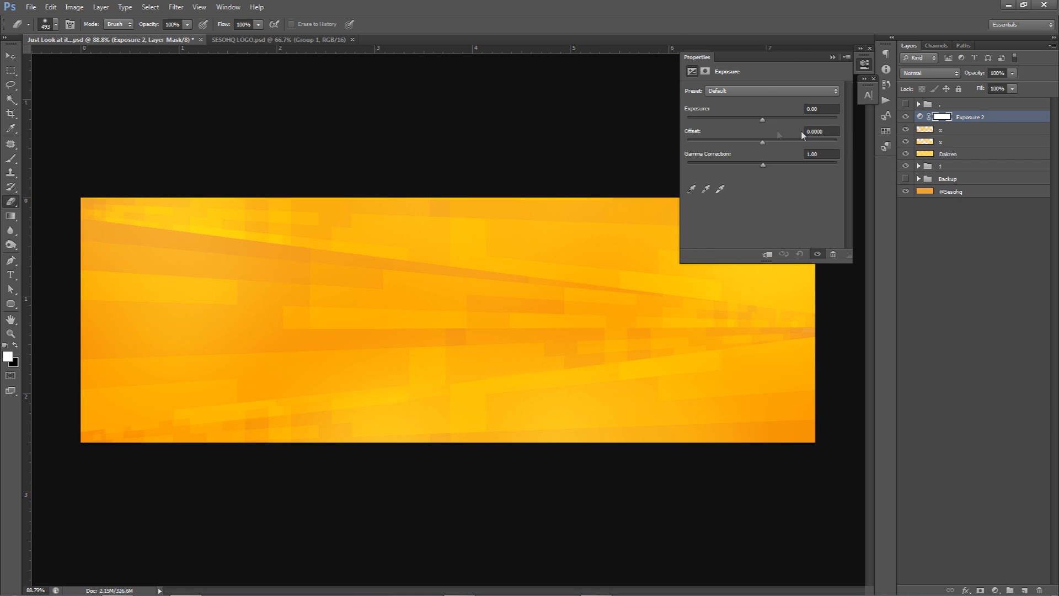
drag(762, 142, 763, 141)
mouse_move(775, 166)
mouse_down()
mouse_move(789, 164)
mouse_move(780, 165)
mouse_up()
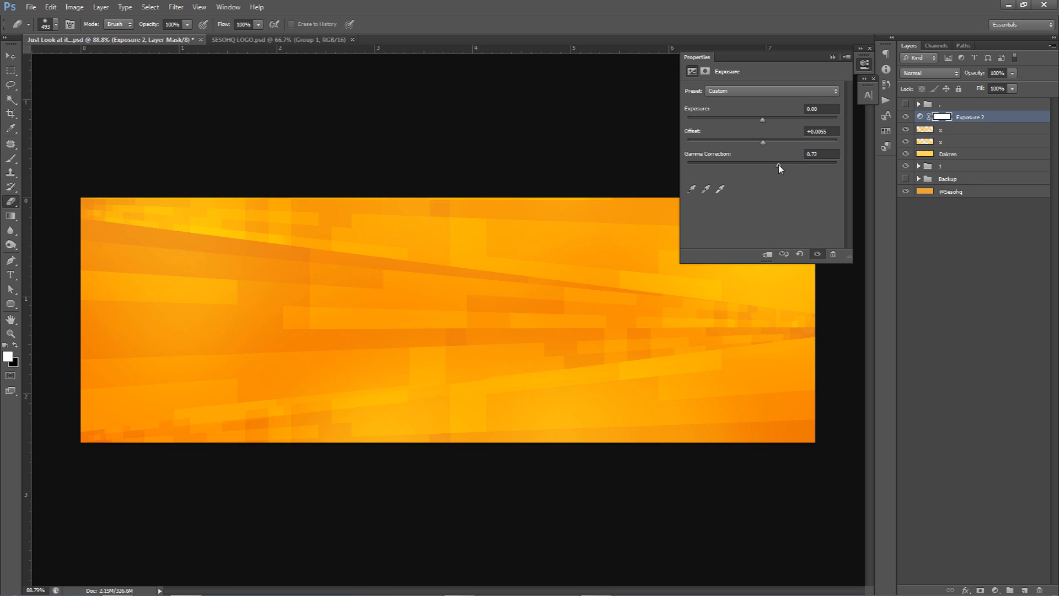
drag(780, 165, 772, 167)
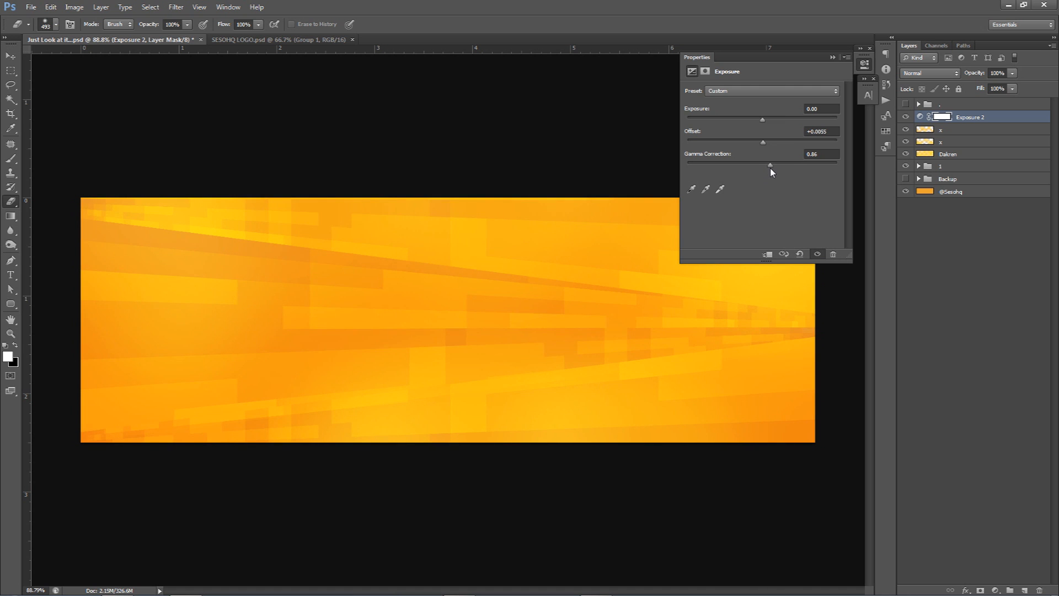
click(814, 156)
click(807, 133)
click(920, 117)
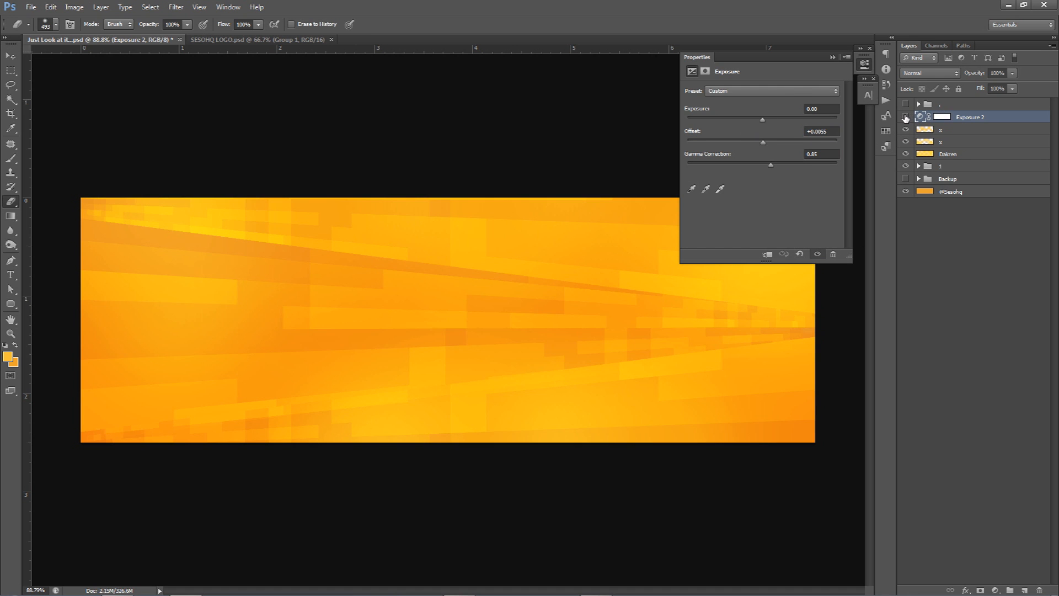
click(906, 117)
click(865, 65)
Step: Add a Brightness/Contrast adjustment layer above the Exposure layer, fine-tune its brightness and set the contrast to 50
click(997, 589)
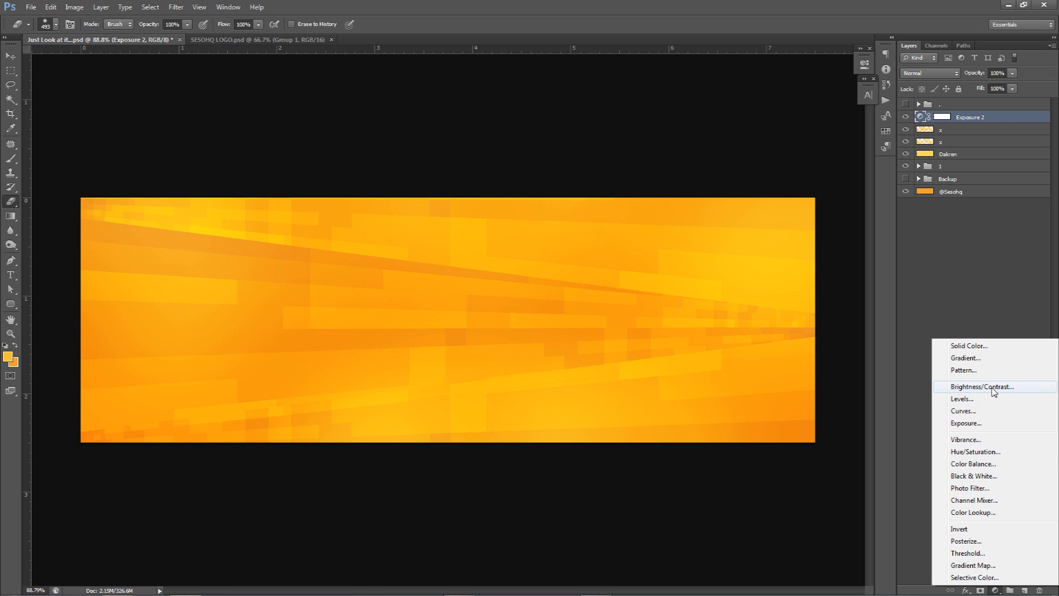
click(960, 389)
drag(763, 124, 742, 123)
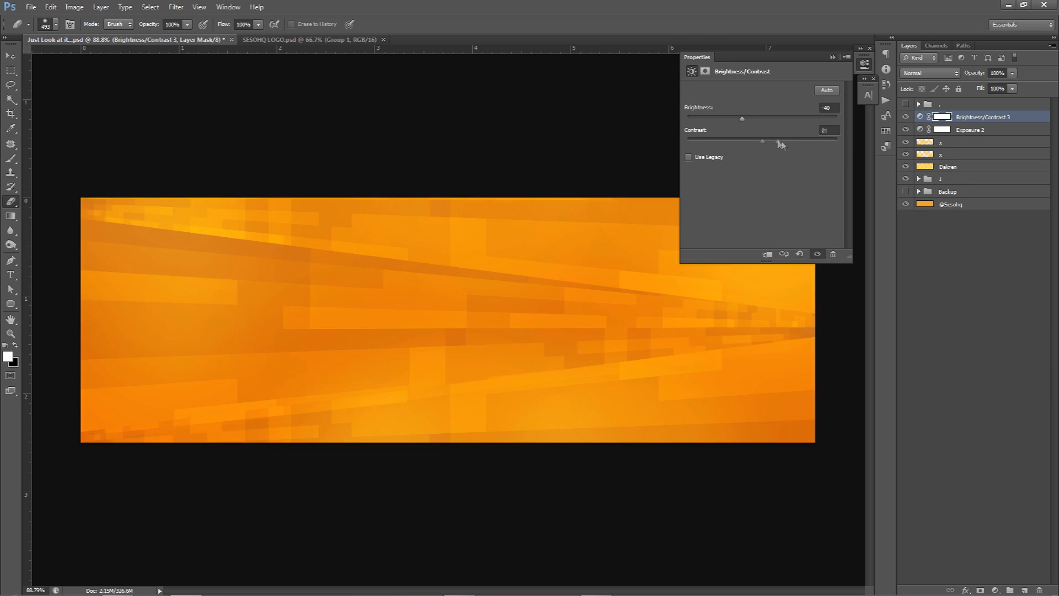
click(769, 122)
mouse_move(771, 124)
mouse_down()
mouse_move(800, 139)
mouse_move(740, 120)
mouse_move(766, 125)
mouse_up()
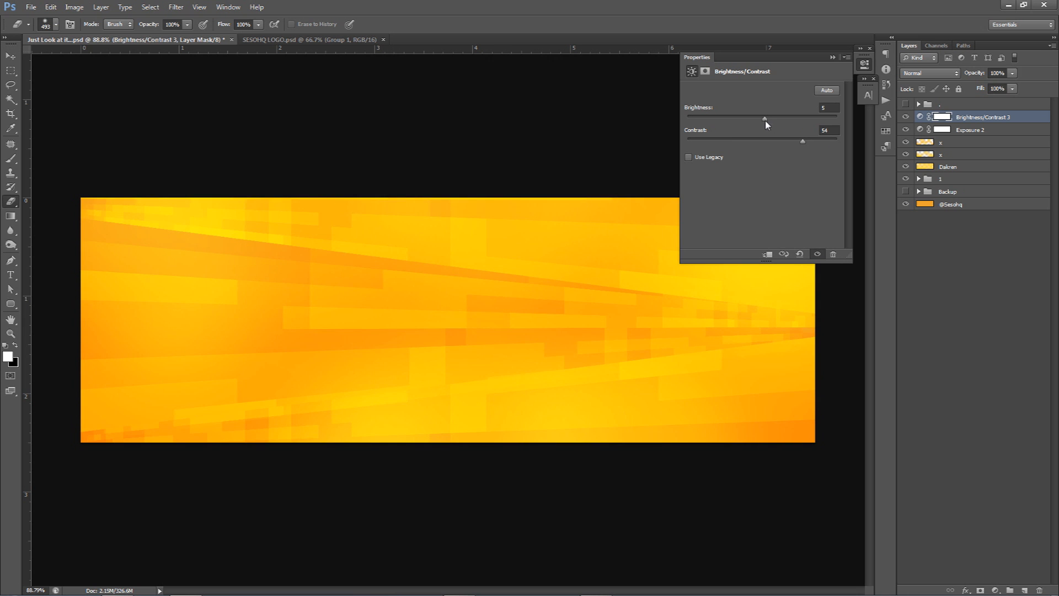
drag(767, 125, 756, 122)
drag(763, 124, 765, 125)
click(834, 130)
text(50)
Step: Compare the banner with the Brightness/Contrast adjustment layer hidden and shown
click(906, 117)
click(907, 117)
click(906, 117)
click(906, 117)
click(906, 117)
click(906, 117)
click(864, 63)
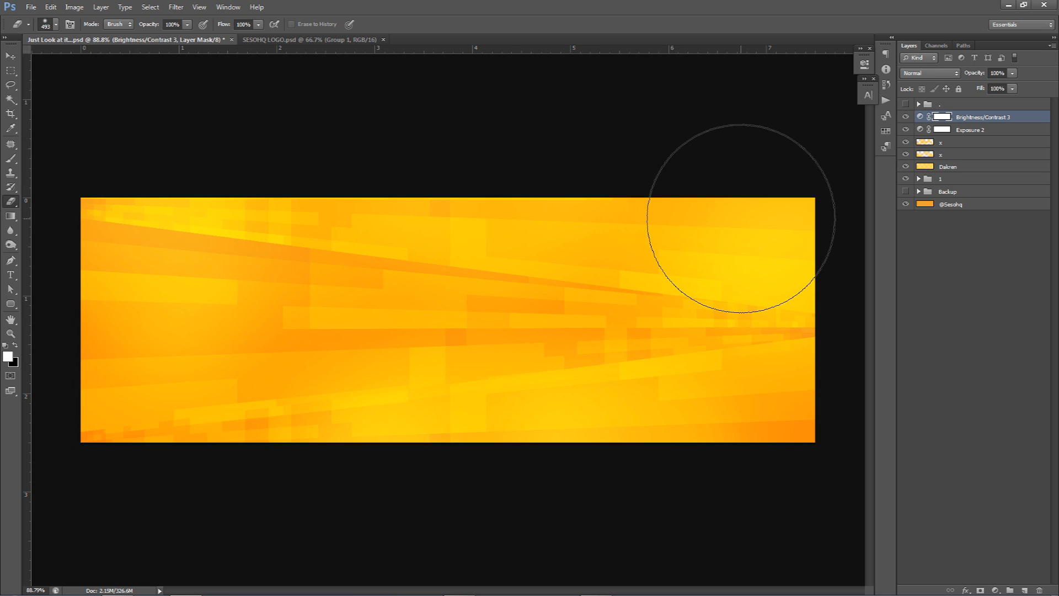
Step: Compare the current banner layers with the finished logo banner in the hidden "." group, then restore the original layer visibility
click(941, 192)
alt+click(906, 104)
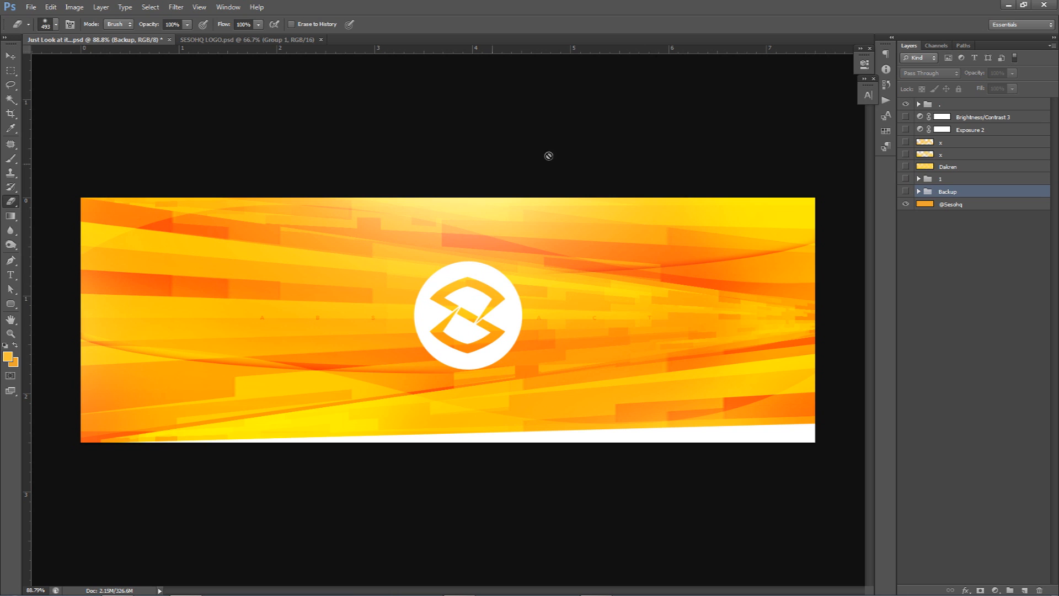
click(906, 104)
drag(905, 116, 904, 183)
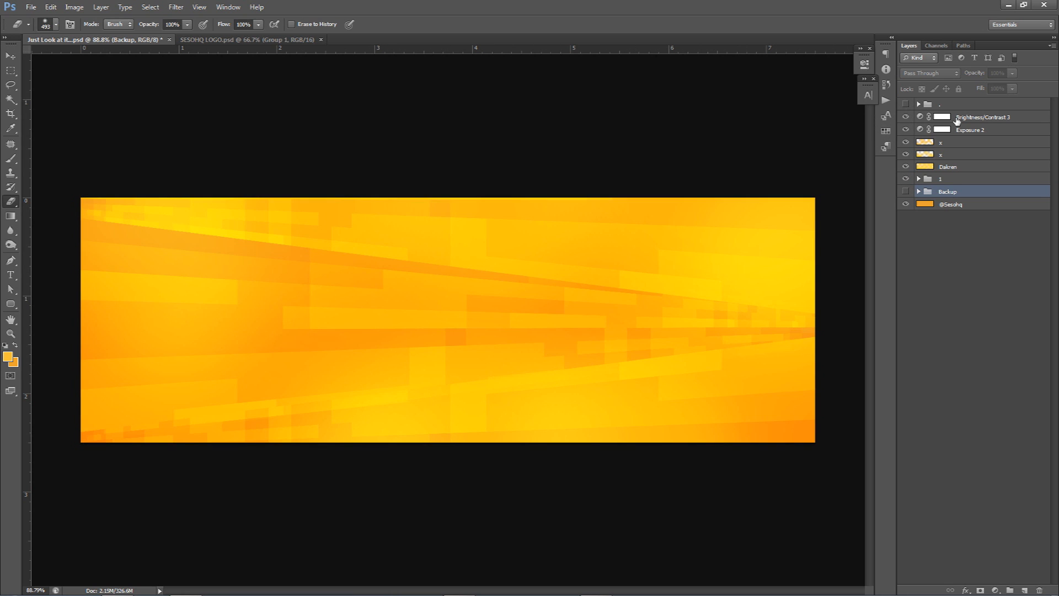
click(955, 118)
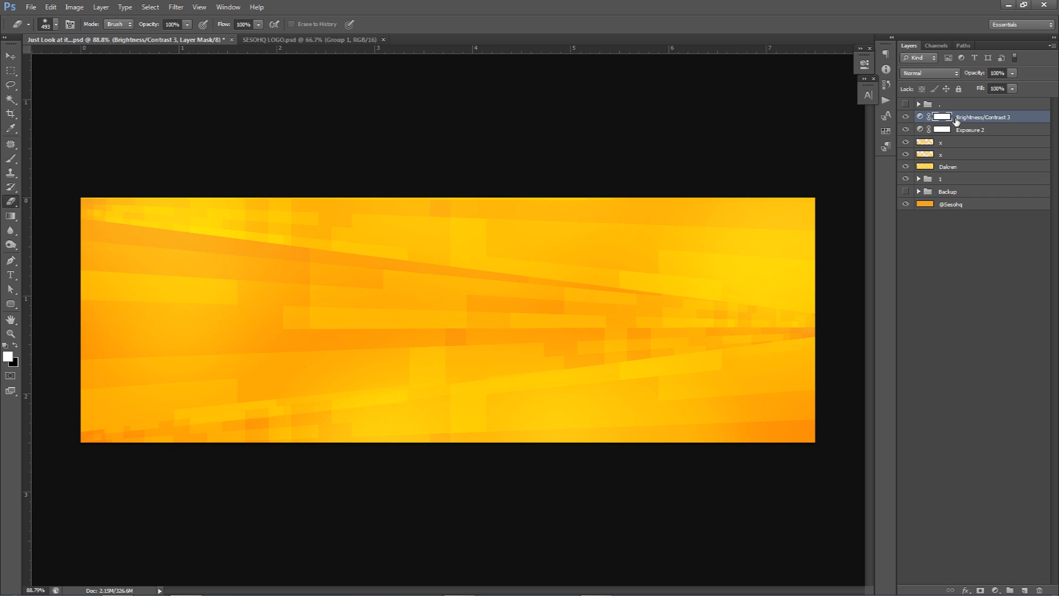
shift+click(953, 180)
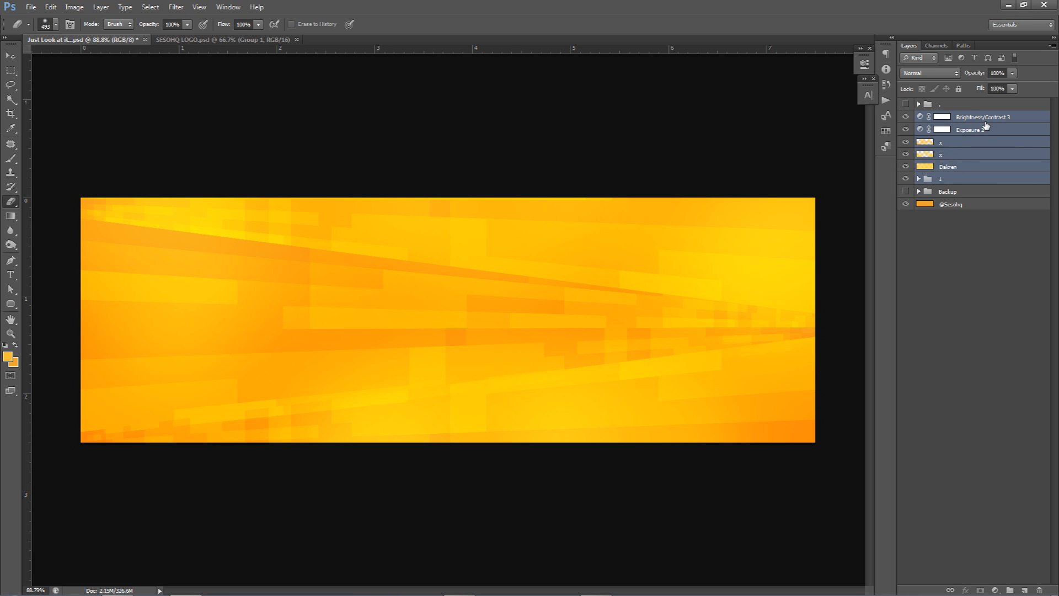
key(Delete)
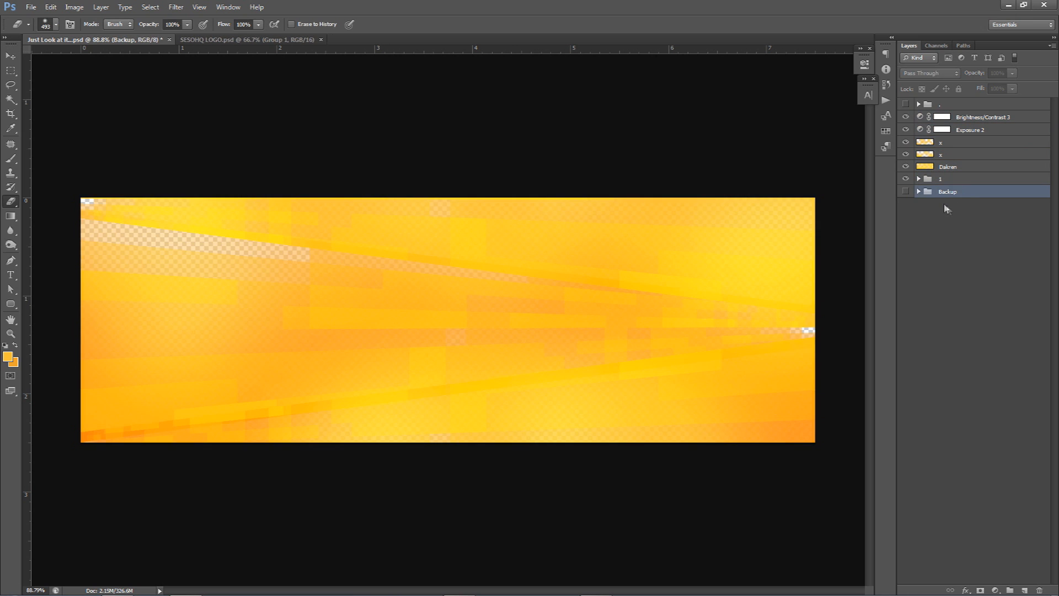
key(ctrl+z)
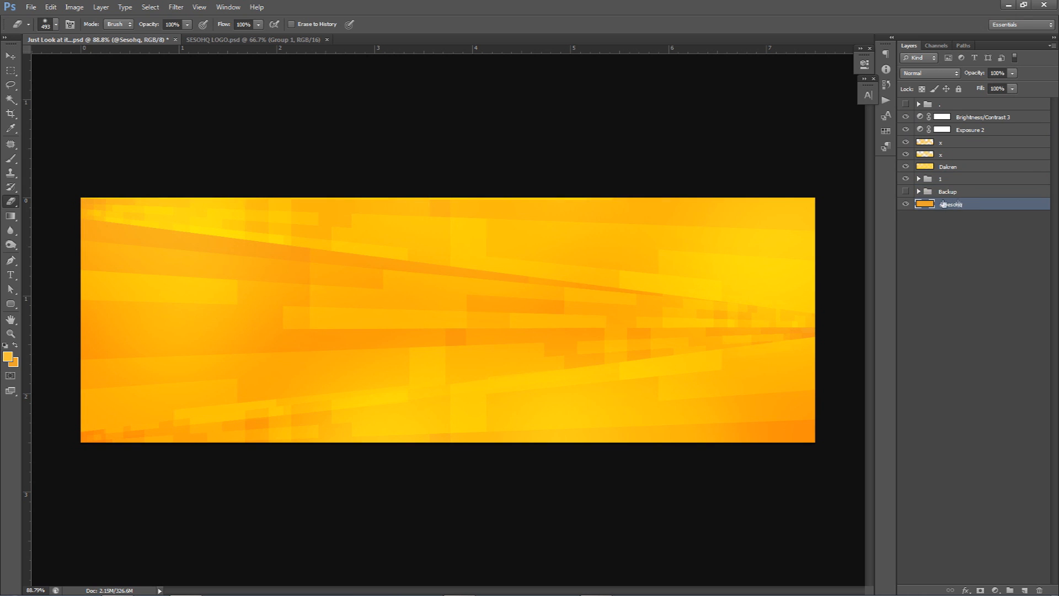
Step: Duplicate everything from group 1 up to the Brightness/Contrast layer, and merge the copies into a single layer
click(946, 179)
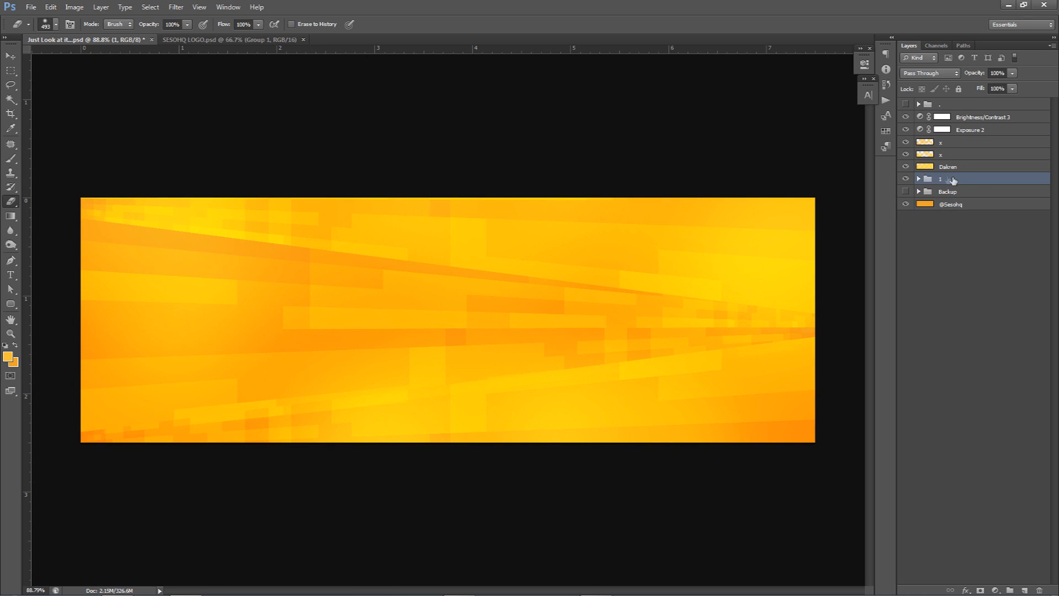
shift+click(952, 119)
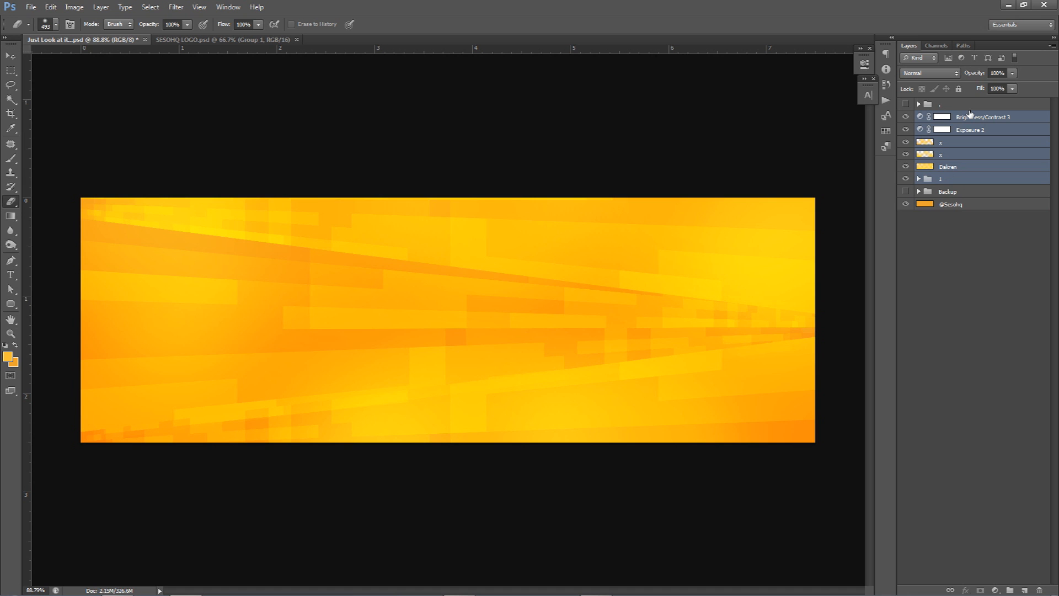
key(ctrl+j)
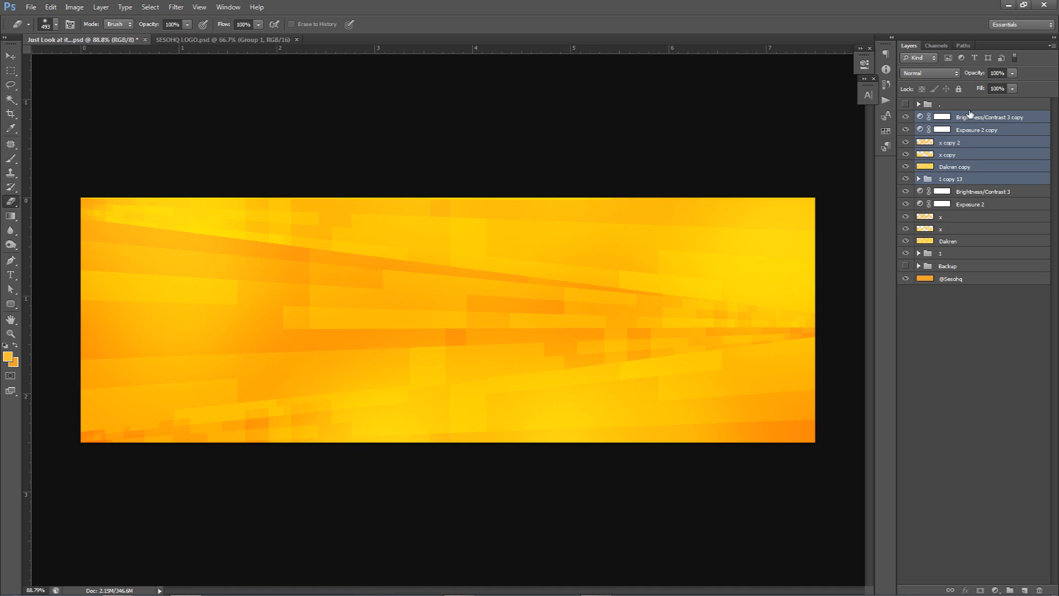
key(ctrl+e)
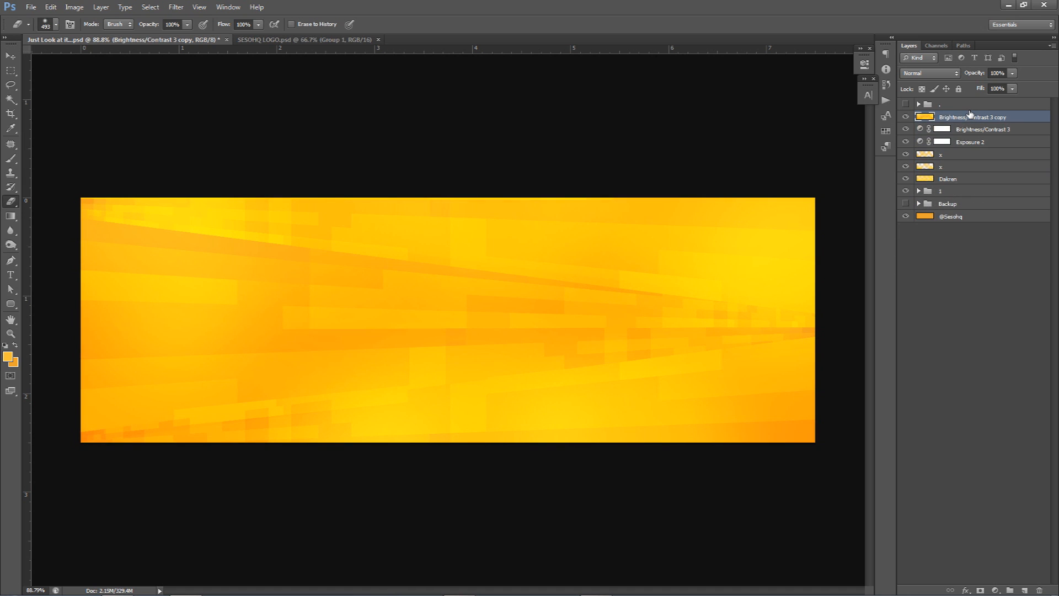
Step: Blend the merged copy layer in Soft Light at 71% opacity, and compare the banner with it hidden and shown
click(947, 77)
click(931, 117)
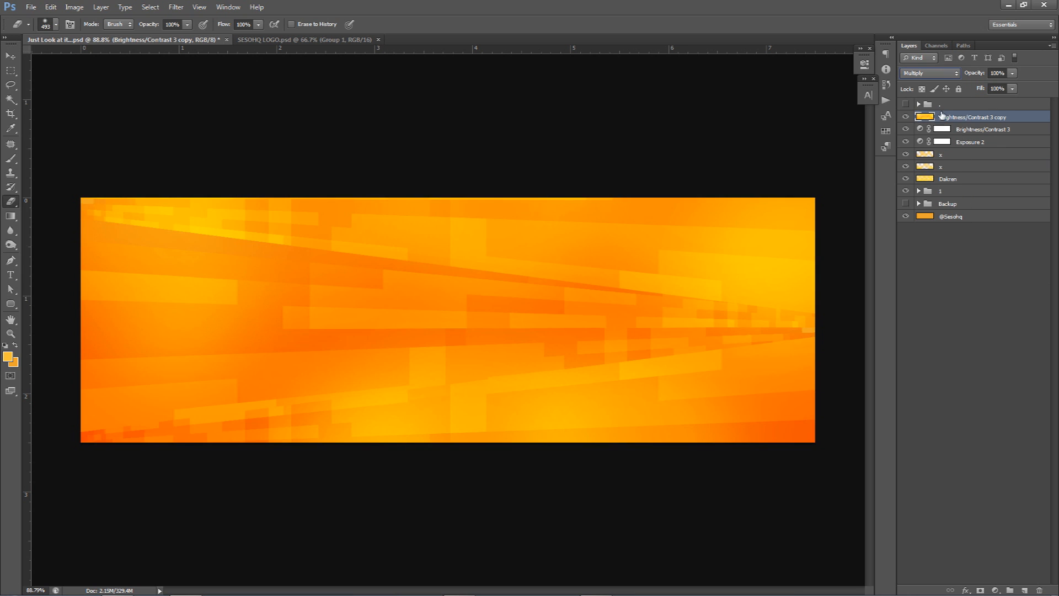
drag(1013, 73, 1000, 84)
click(932, 73)
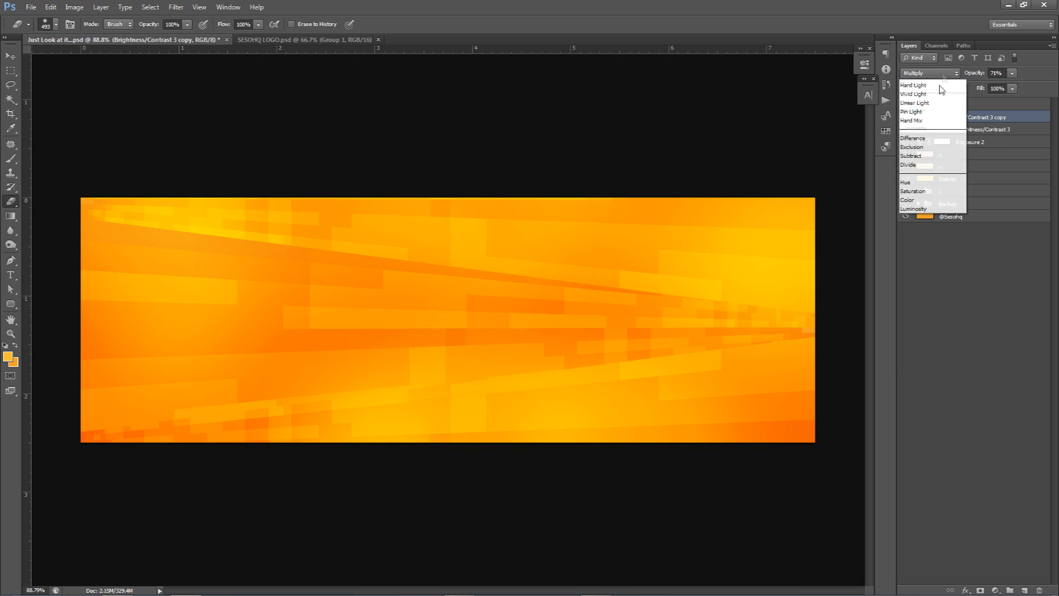
click(910, 218)
key(Down)
key(Down)
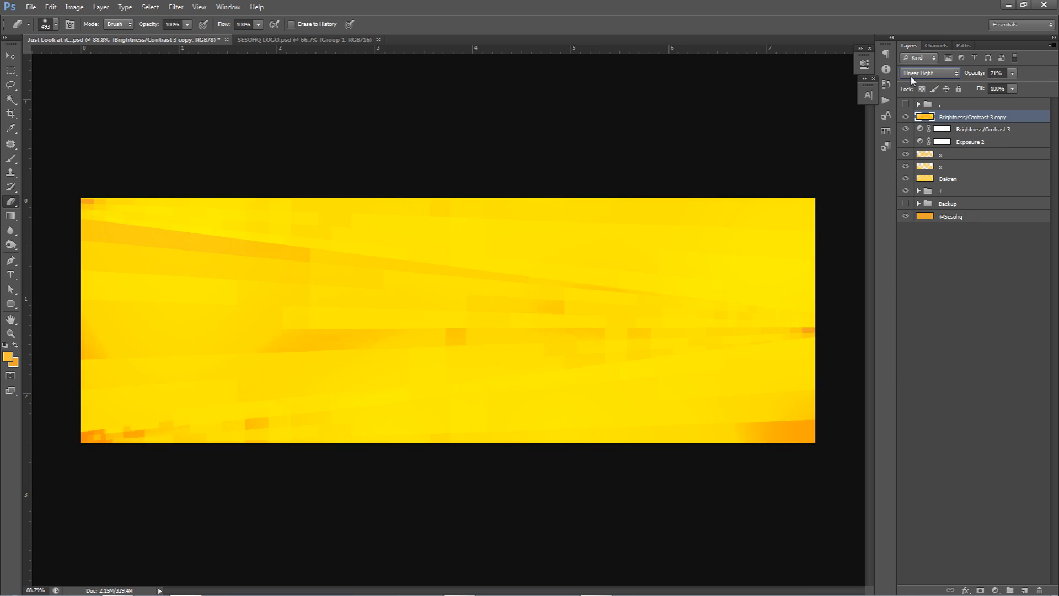
key(Up)
click(907, 117)
click(907, 117)
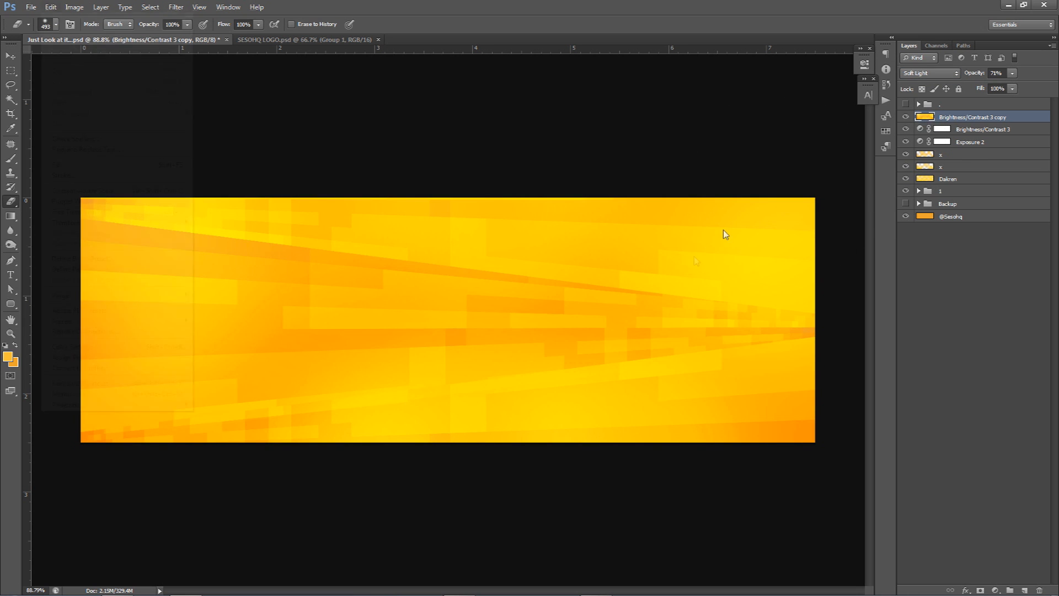
Step: Erase parts of the merged copy around the banner's centre and along its lower left with a large soft eraser
mouse_move(593, 300)
mouse_down()
mouse_move(619, 302)
mouse_move(635, 286)
mouse_move(629, 247)
mouse_move(528, 422)
mouse_move(466, 425)
mouse_up()
mouse_move(377, 418)
mouse_down()
mouse_move(404, 425)
mouse_move(388, 425)
mouse_up()
mouse_move(137, 429)
mouse_down()
mouse_move(275, 302)
mouse_move(437, 337)
mouse_up()
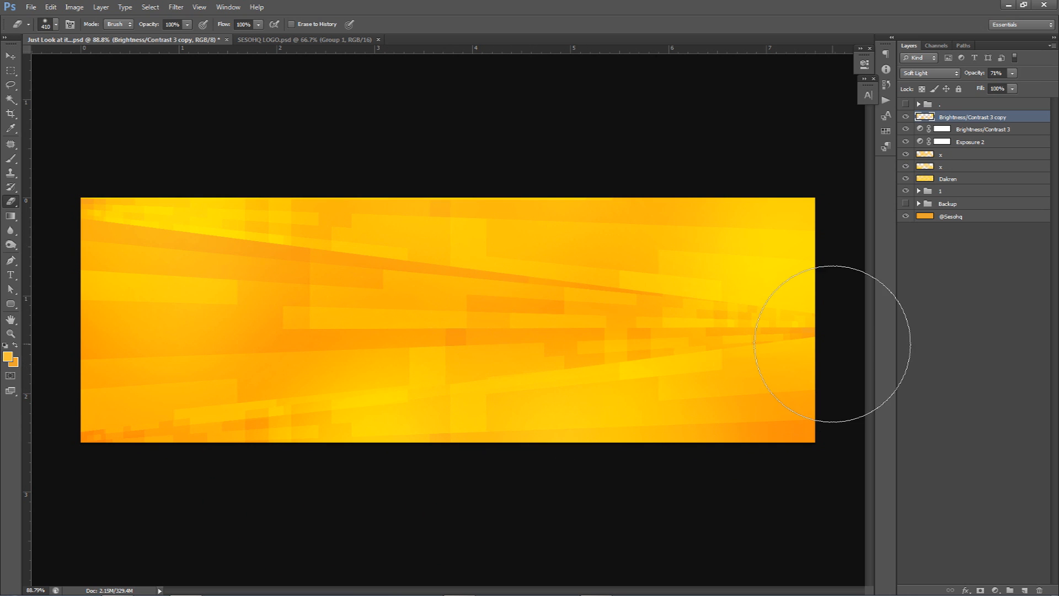
Step: On a new layer, draw a closed wedge-shaped path along the banner's bottom edge, rising from the lower left corner to the right side
click(1025, 590)
key(p)
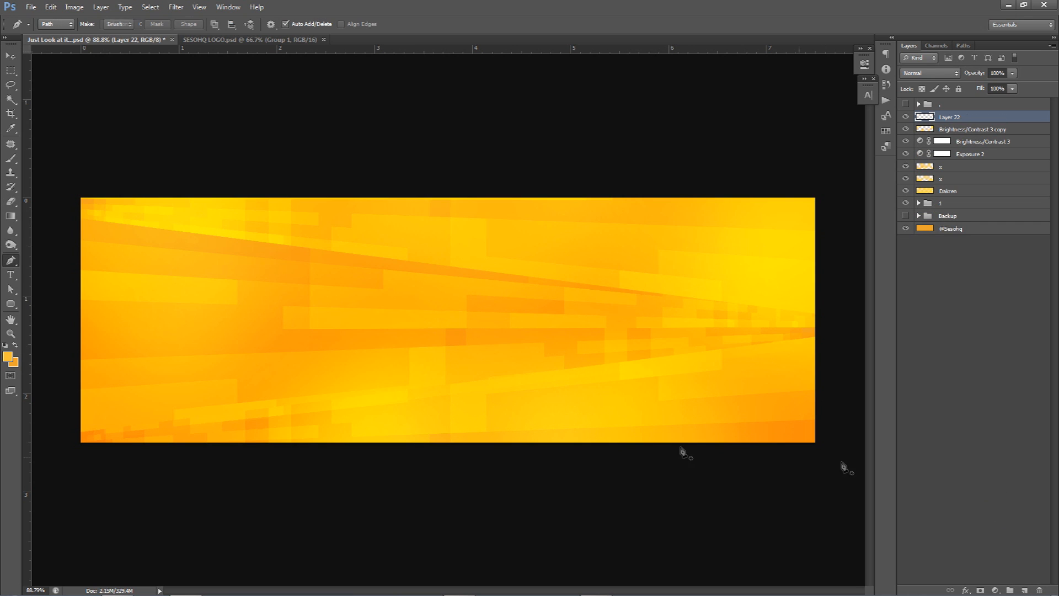
click(817, 414)
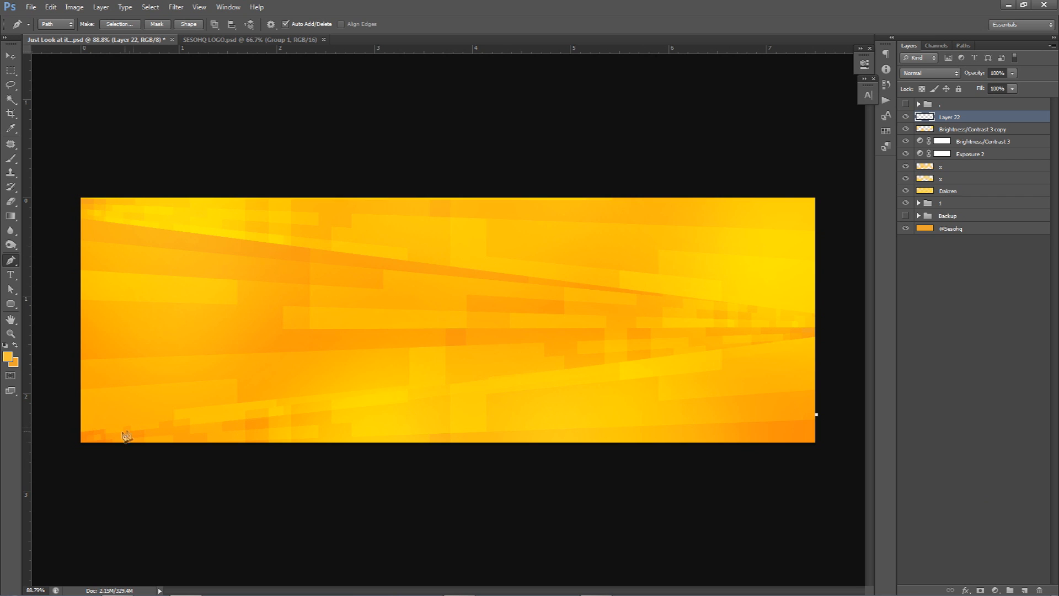
click(78, 444)
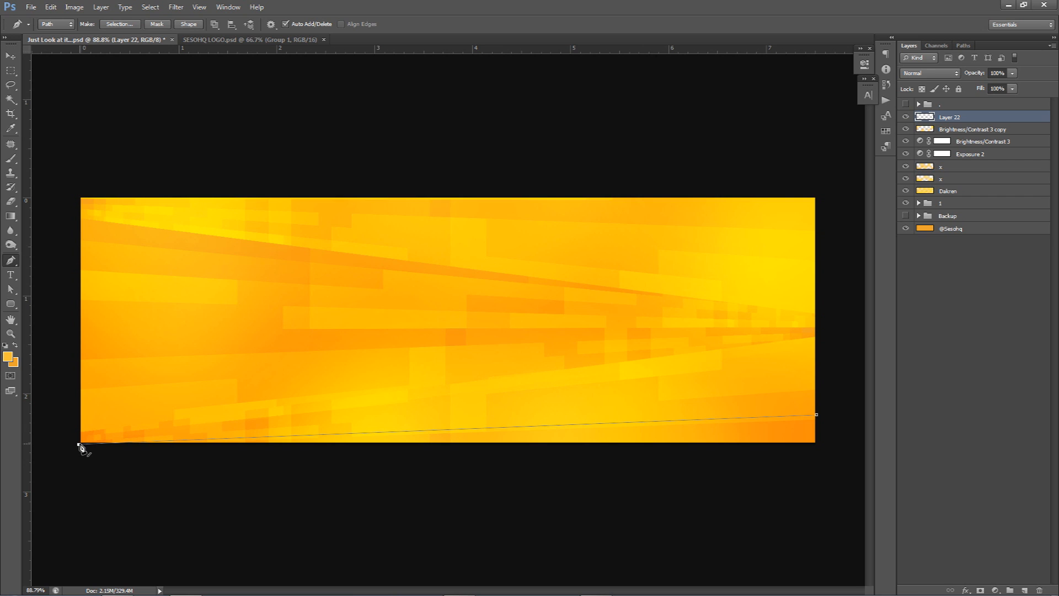
click(824, 457)
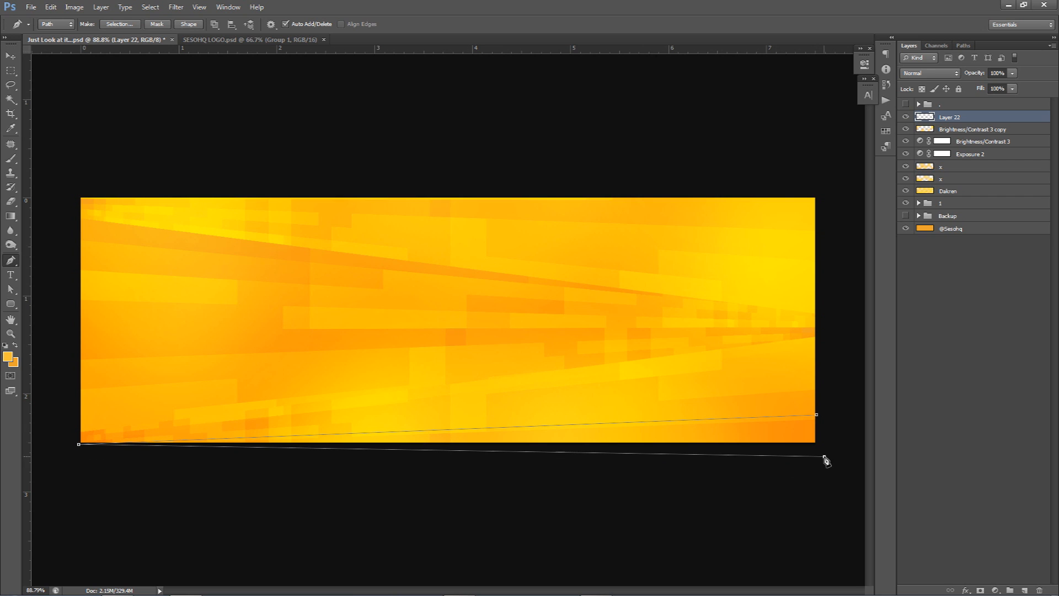
click(817, 416)
Step: Fill the wedge path with white at 100% opacity, and delete the path
right_click(635, 293)
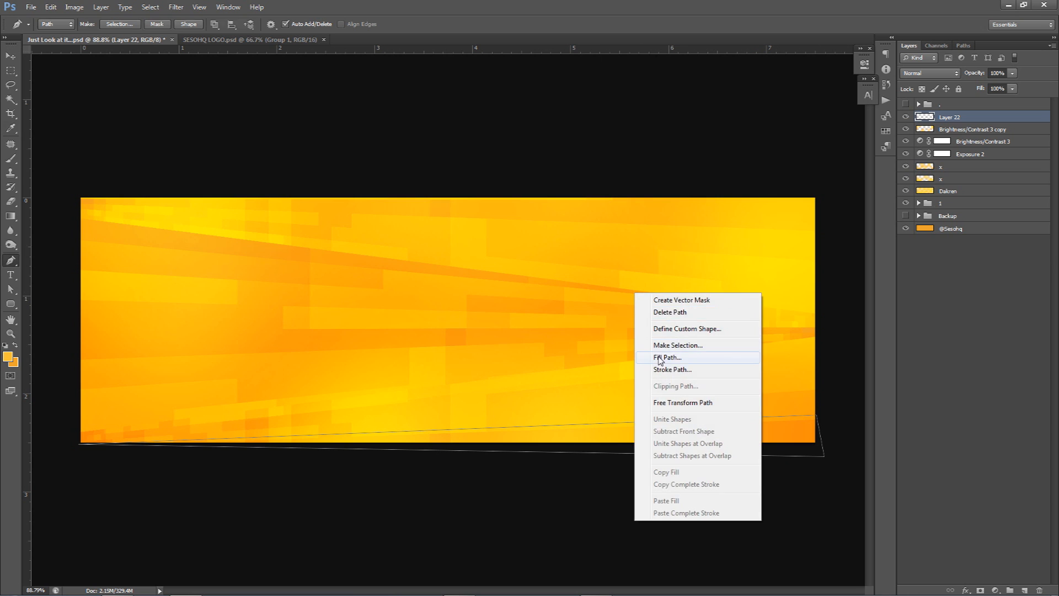
click(661, 357)
click(729, 214)
click(711, 315)
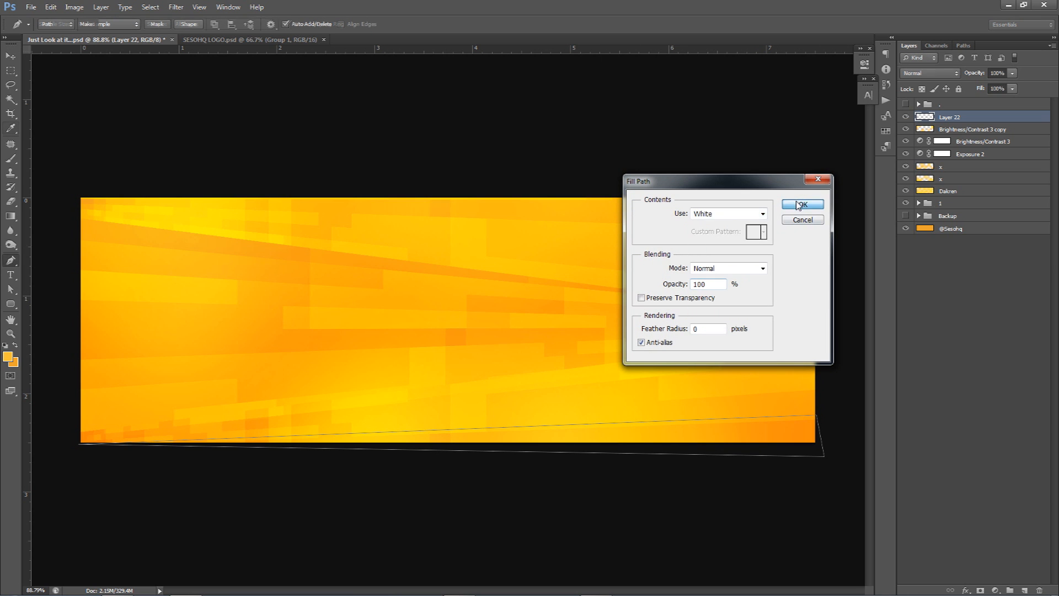
click(803, 204)
right_click(710, 247)
click(734, 260)
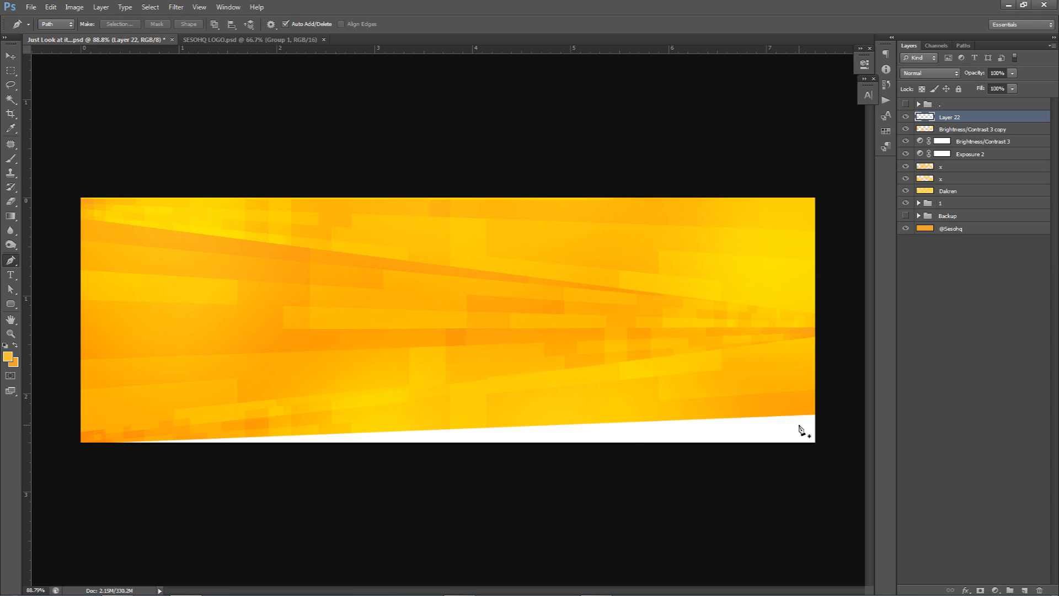
Step: Bring the black logo from SESOHQ LOGO.psd into the banner and scale it down around the banner's centre with the guides shown
click(232, 40)
key(v)
drag(433, 221, 454, 268)
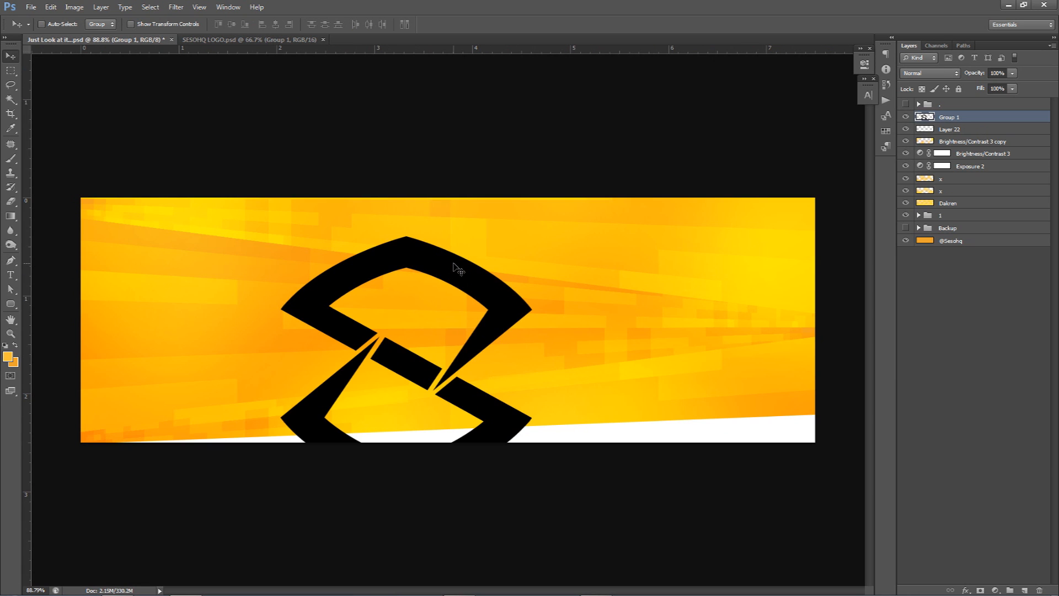
key(ctrl+semicolon)
key(ctrl+t)
drag(535, 235, 493, 328)
key(Return)
key(ctrl+semicolon)
Step: Rename the logo layer as Logo and the white wedge layer as White bar bottom
click(942, 129)
click(948, 120)
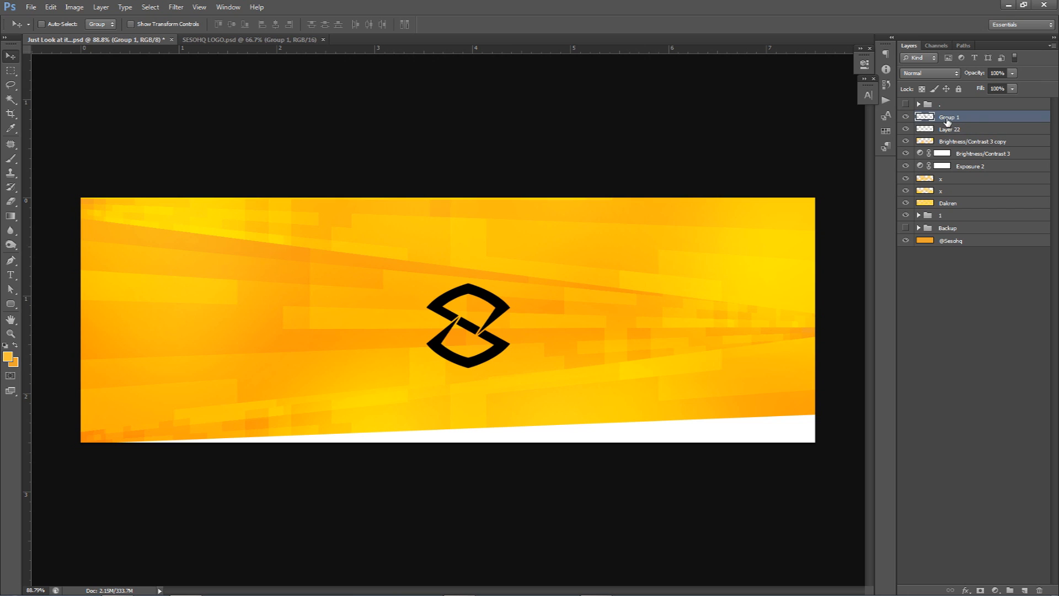
double_click(948, 119)
text(Logo)
key(Return)
double_click(949, 131)
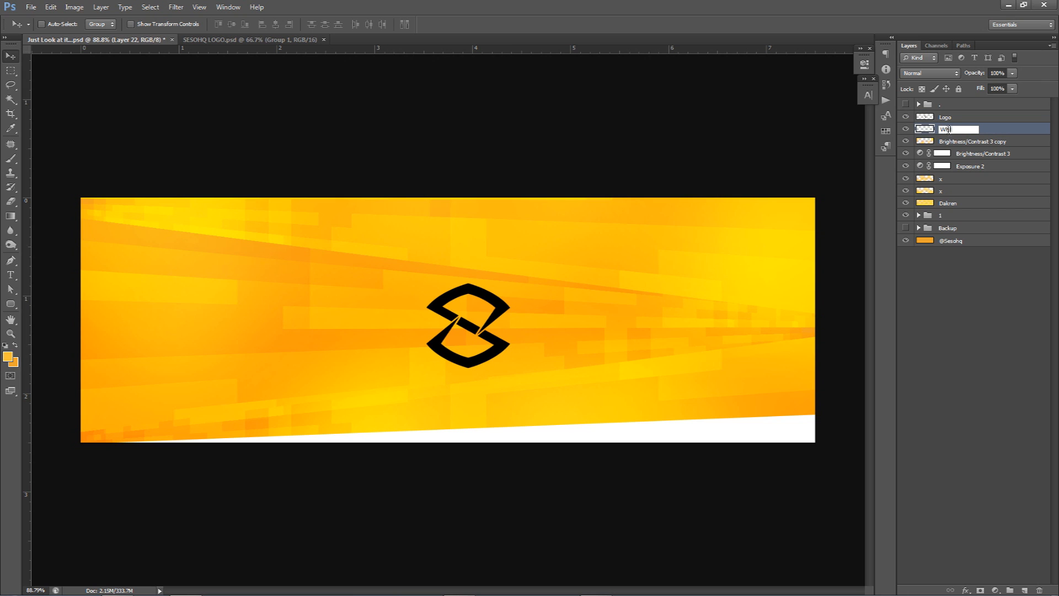
text(White bar bottom)
key(Return)
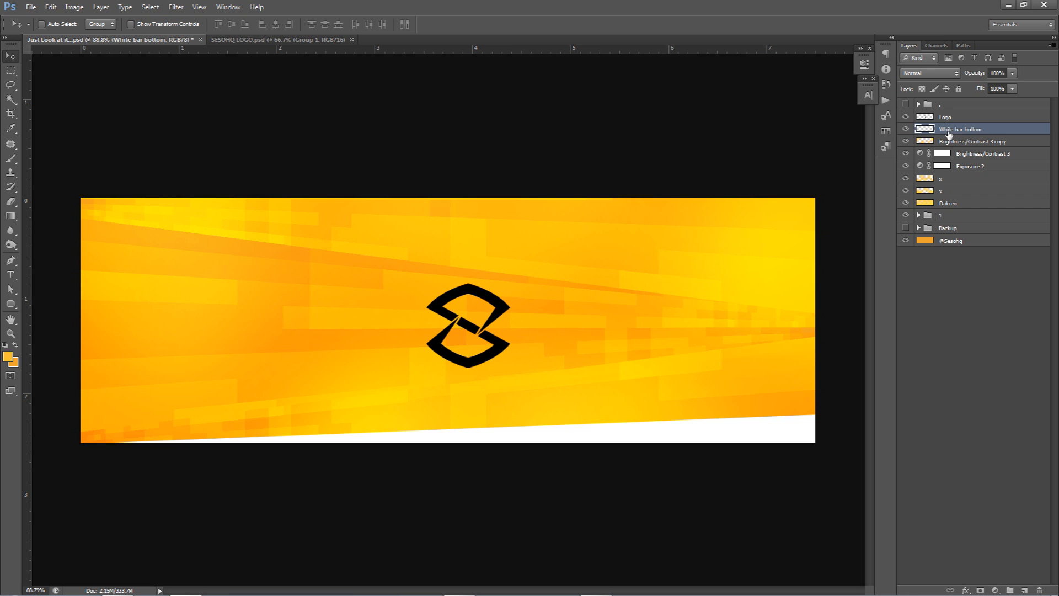
Step: Add a new layer above Logo and make a circular selection centred on the logo, slightly larger than it
click(942, 119)
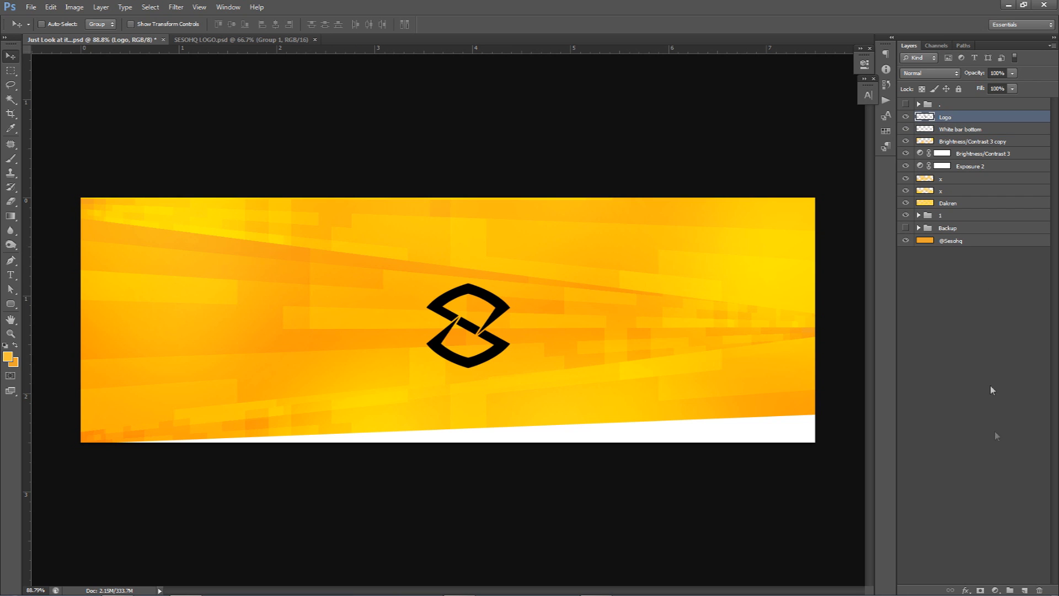
click(1025, 591)
click(13, 72)
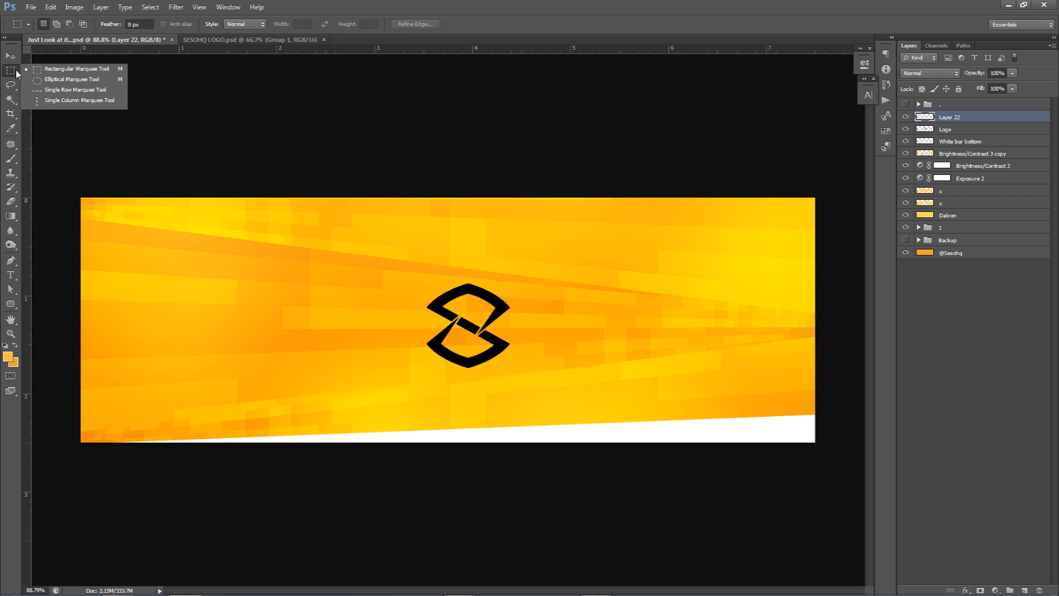
click(48, 81)
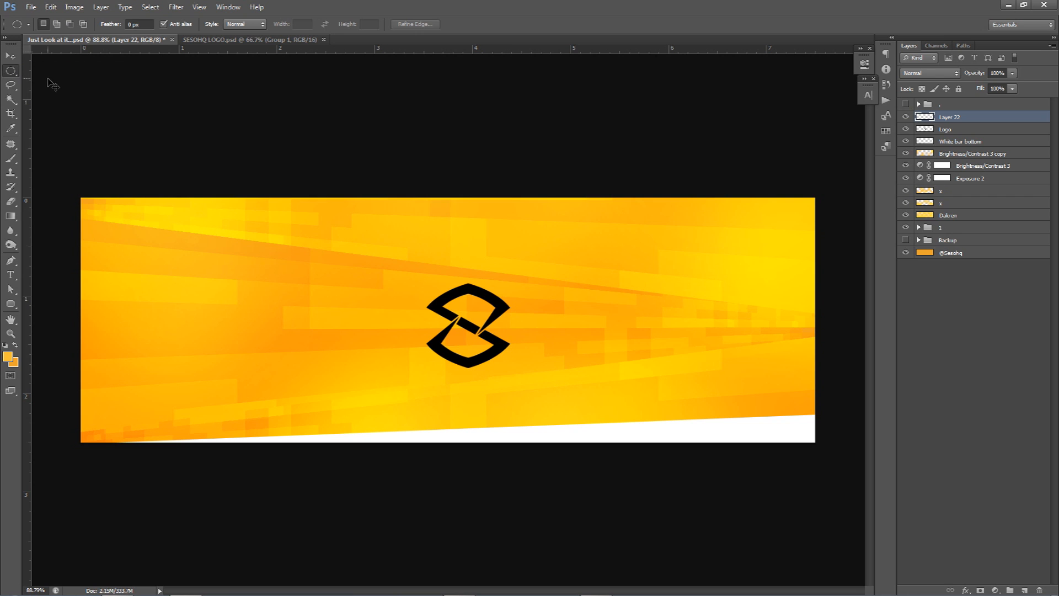
key(ctrl+g)
key(ctrl+z)
key(ctrl+semicolon)
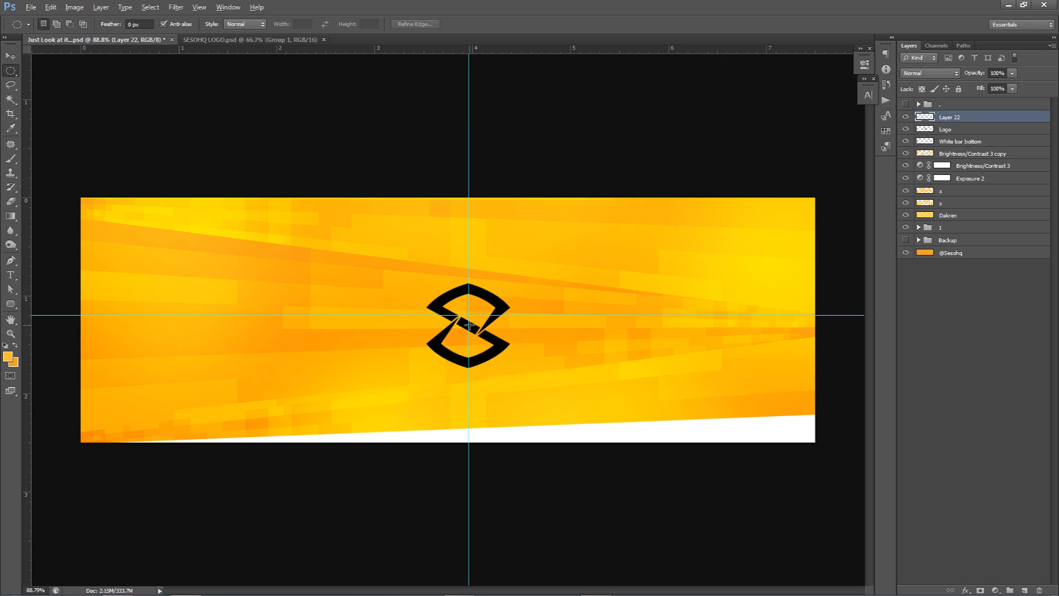
drag(469, 325, 527, 432)
Step: Set the foreground colour to white, fill the circular selection with it, and deselect
click(7, 356)
drag(607, 296, 485, 241)
key(Return)
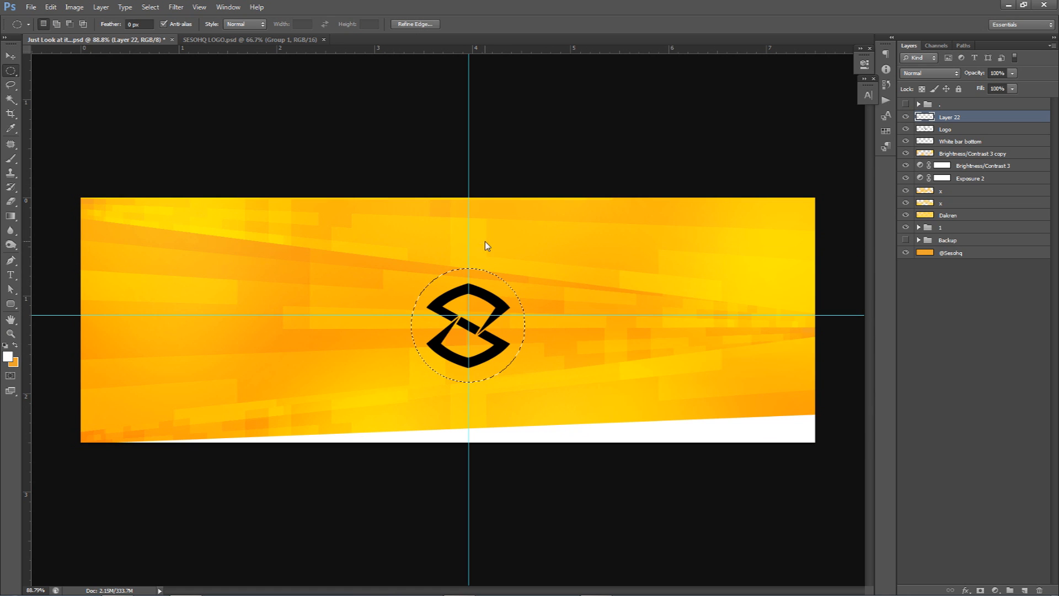
key(alt+BackSpace)
key(ctrl+d)
key(v)
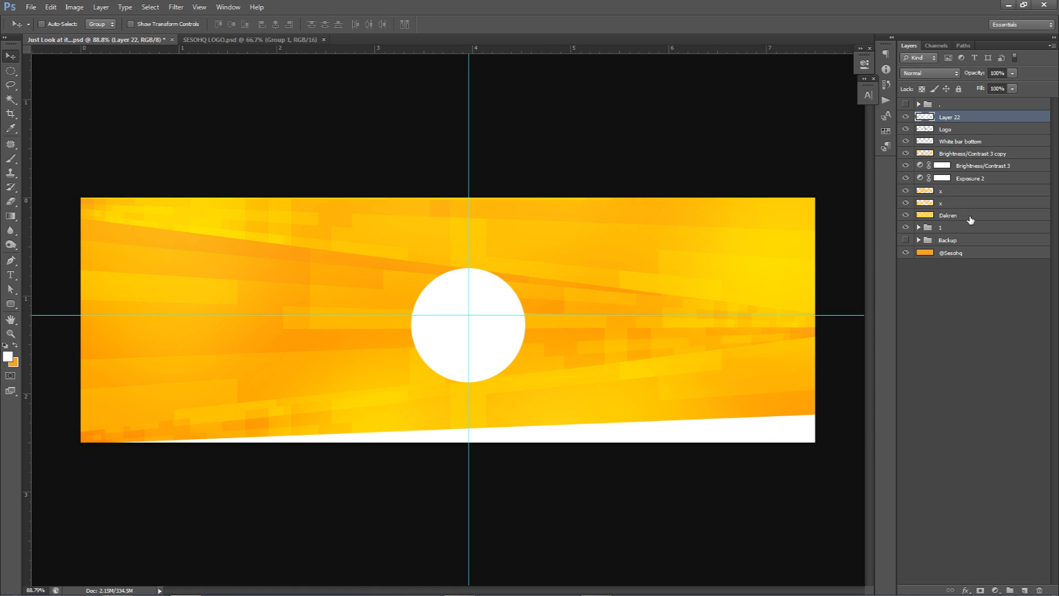
Step: Cut the logo's shape out of the white circle, and hide the Logo layer
ctrl+click(928, 132)
click(907, 118)
click(907, 118)
key(Delete)
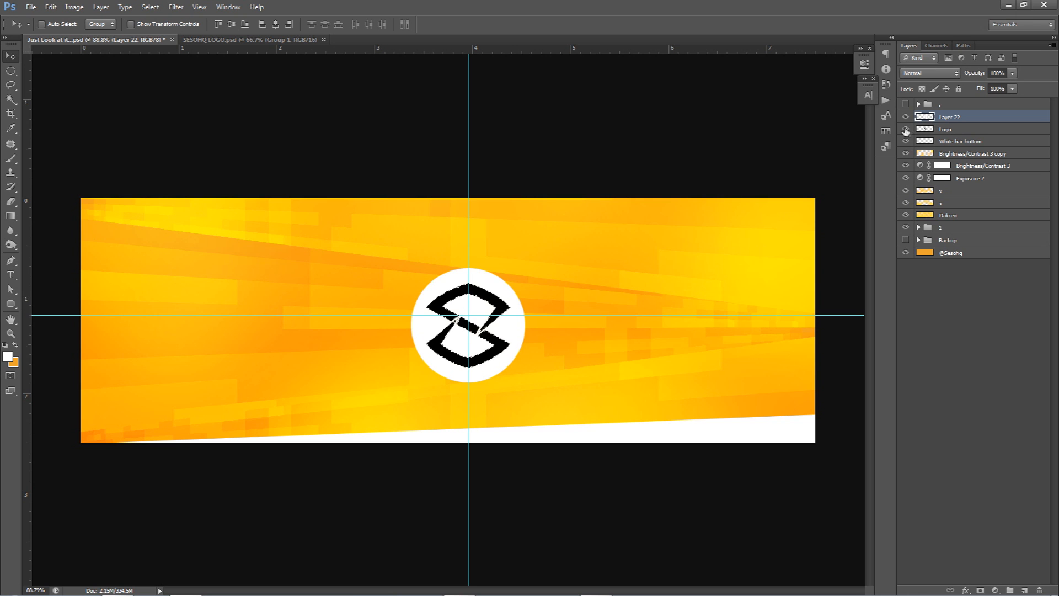
click(905, 130)
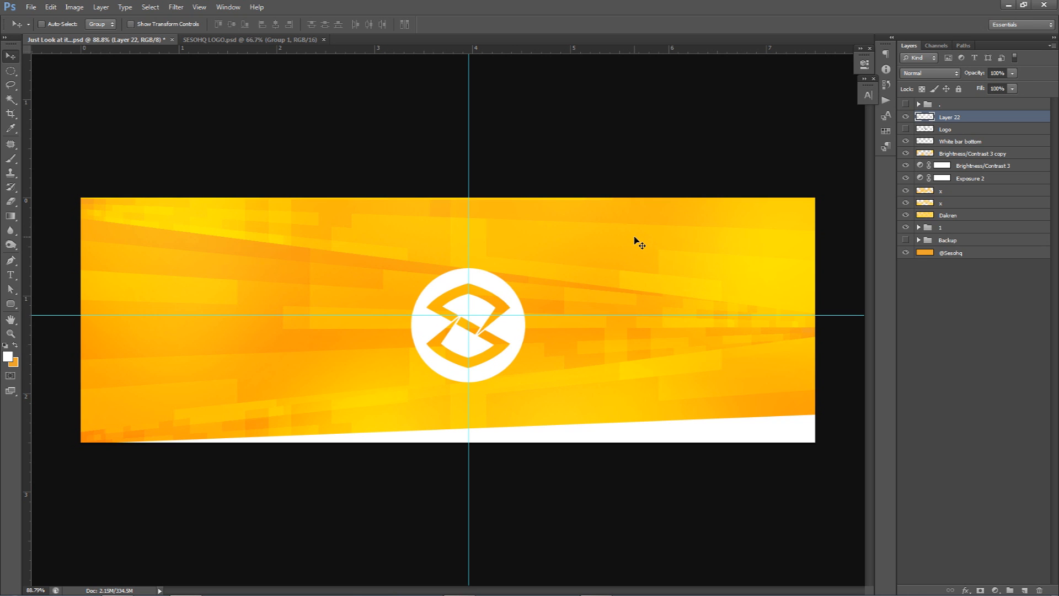
Step: Scale the white circle logo down slightly and position it near the banner's centre using the guides
key(ctrl+t)
drag(528, 272, 505, 285)
key(Return)
key(ctrl+semicolon)
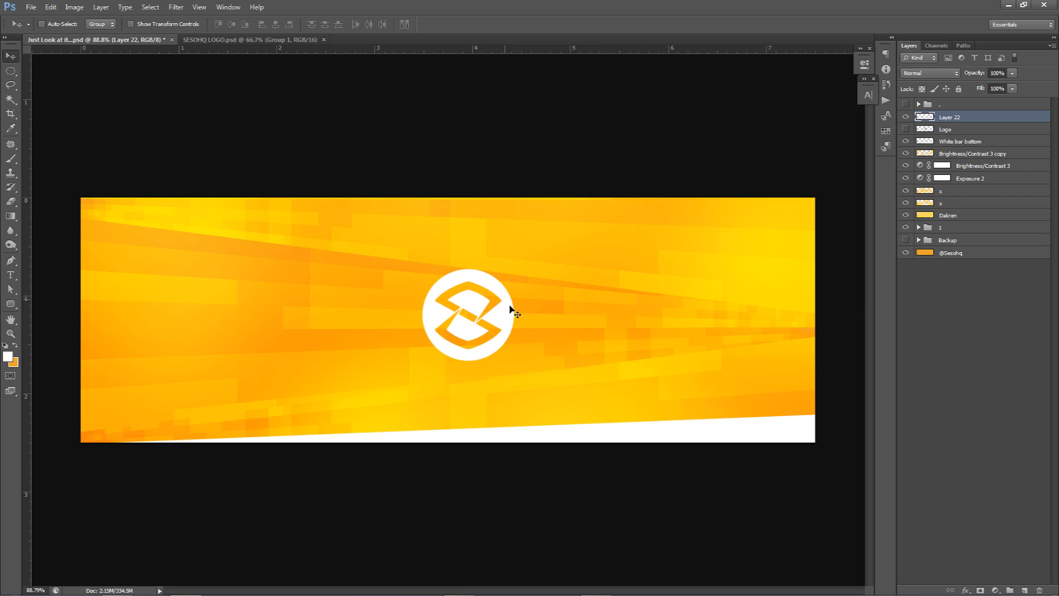
key(ctrl+semicolon)
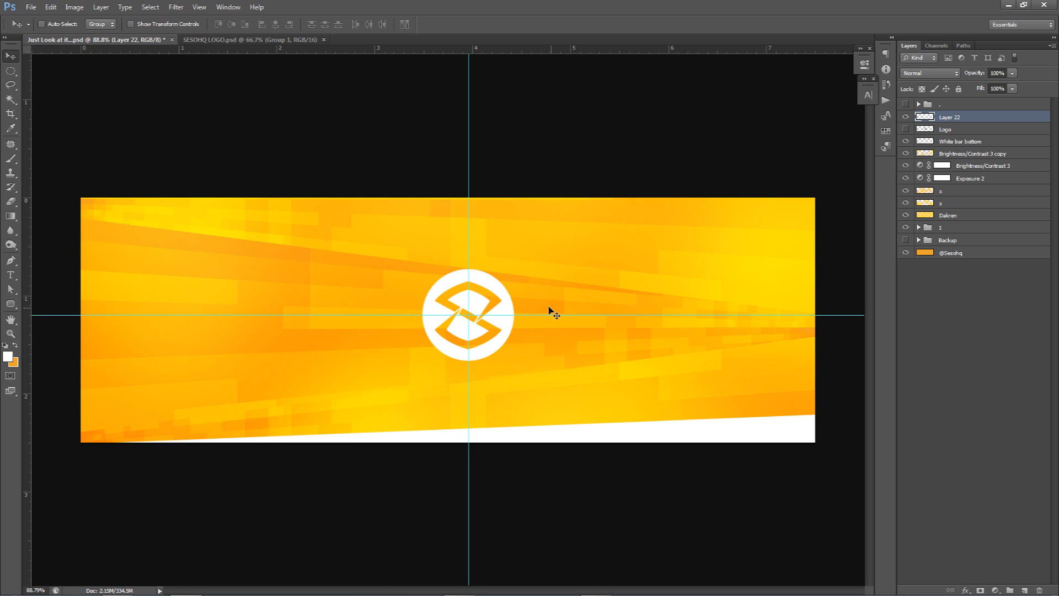
drag(482, 313, 458, 268)
key(ctrl+semicolon)
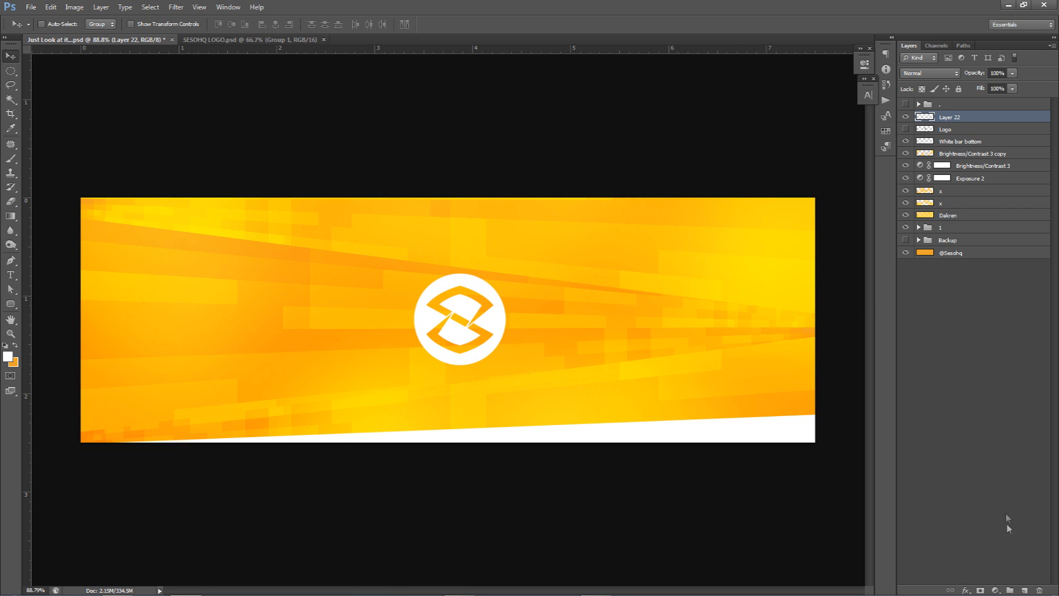
Step: On a new layer, paint a soft white glow along the banner's top edge above the logo, and compare it hidden and shown
click(1024, 588)
key(b)
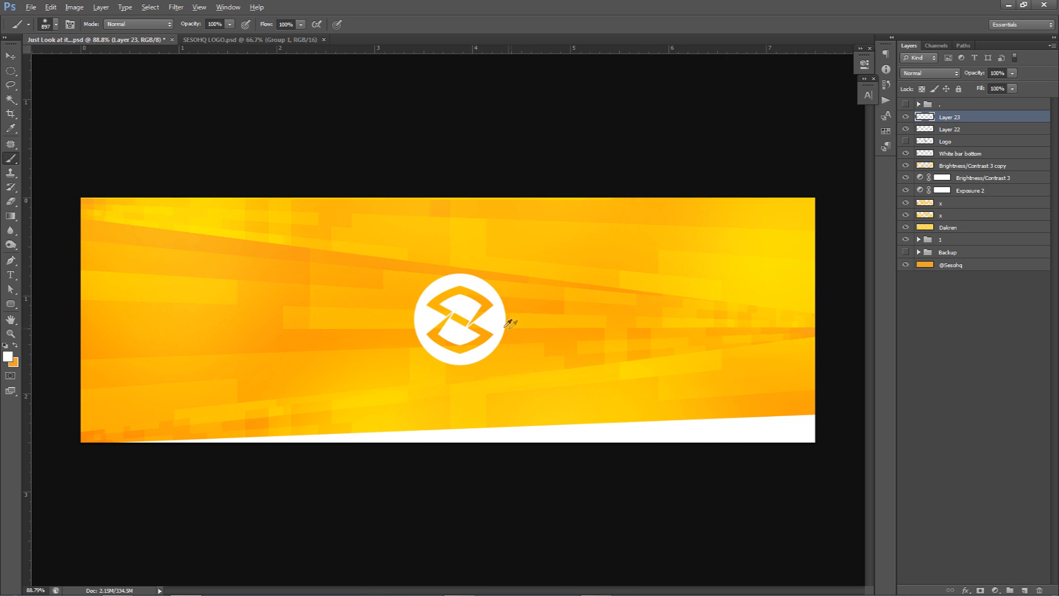
drag(449, 312, 503, 318)
scroll(502, 314, down, 4)
drag(439, 288, 453, 294)
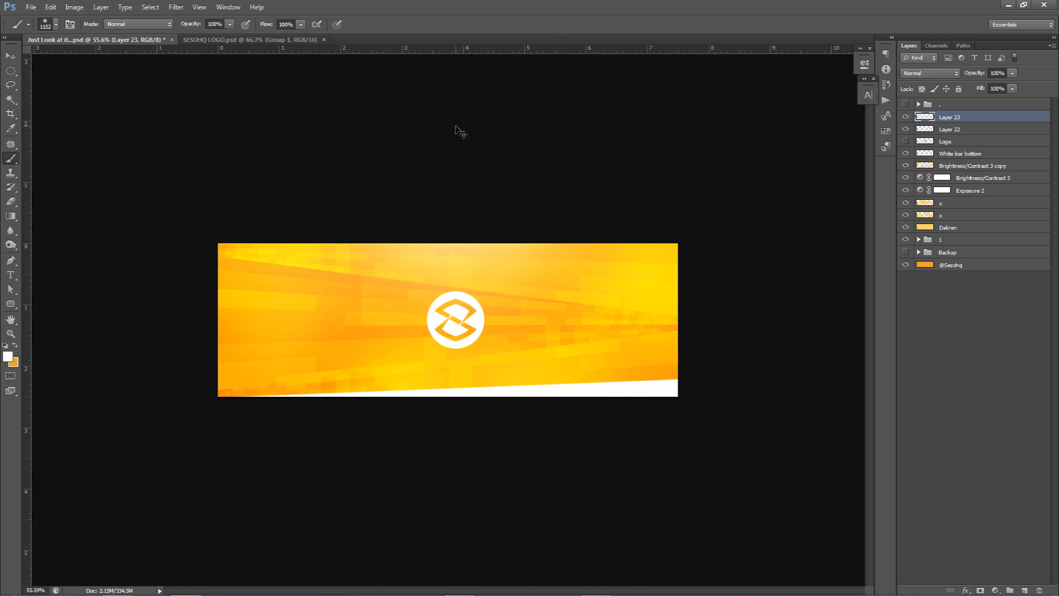
key(ctrl+z)
drag(479, 307, 456, 211)
click(456, 144)
key(ctrl+z)
scroll(443, 309, up, 3)
scroll(443, 309, down, 1)
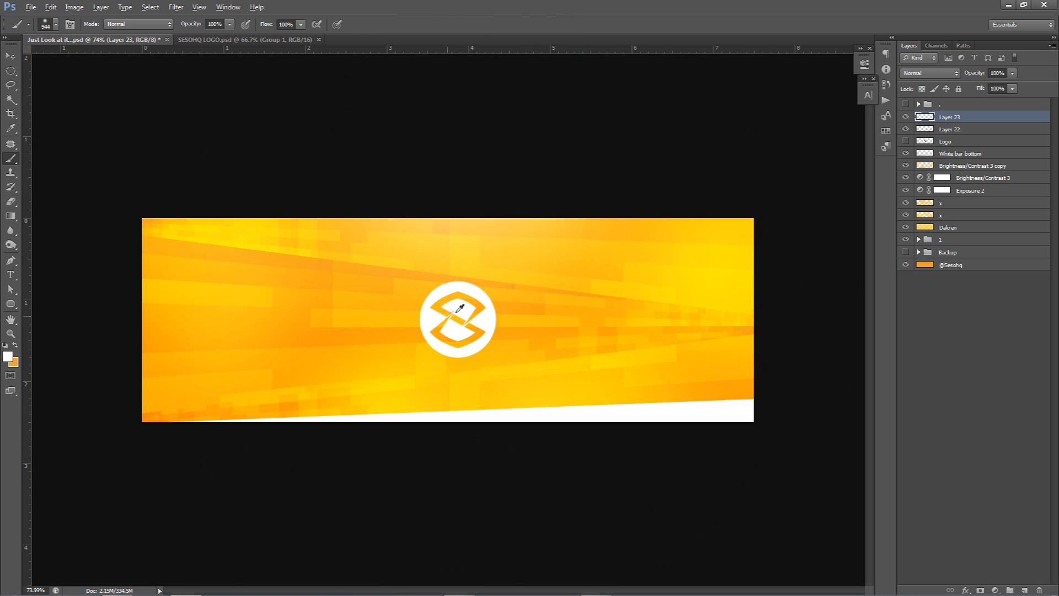
click(900, 118)
click(901, 117)
Step: Add a top Brightness/Contrast adjustment layer with brightness -7 and contrast 95, and compare the banner with it hidden and shown
click(996, 590)
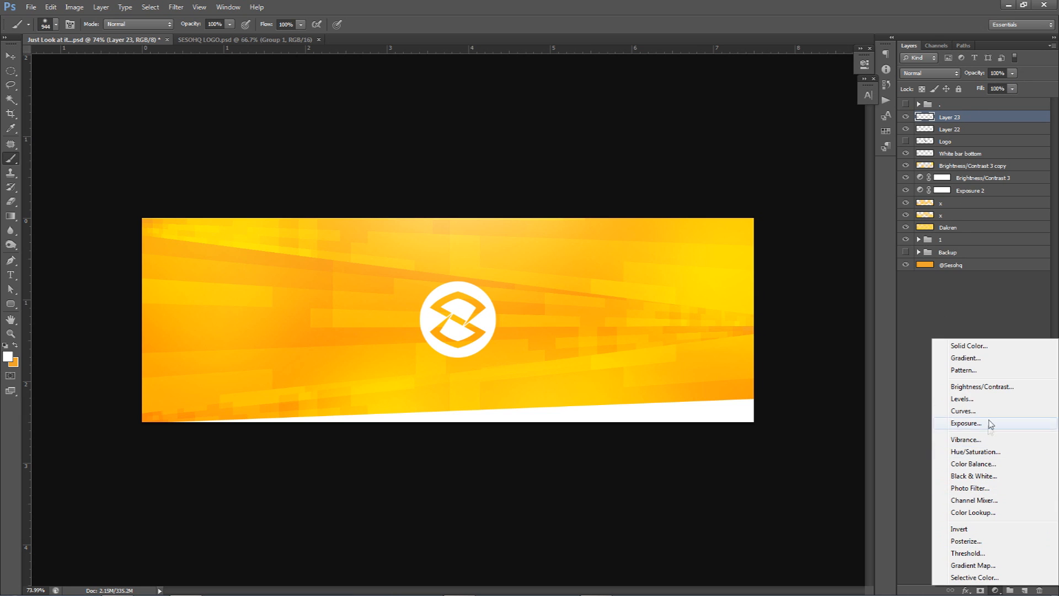
click(982, 387)
drag(763, 118, 747, 117)
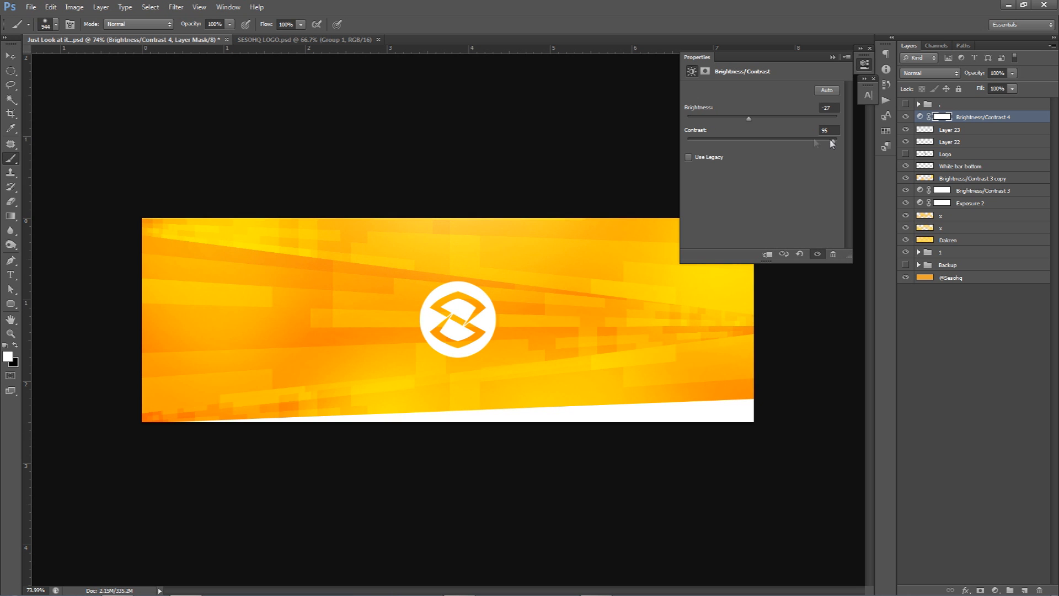
click(763, 119)
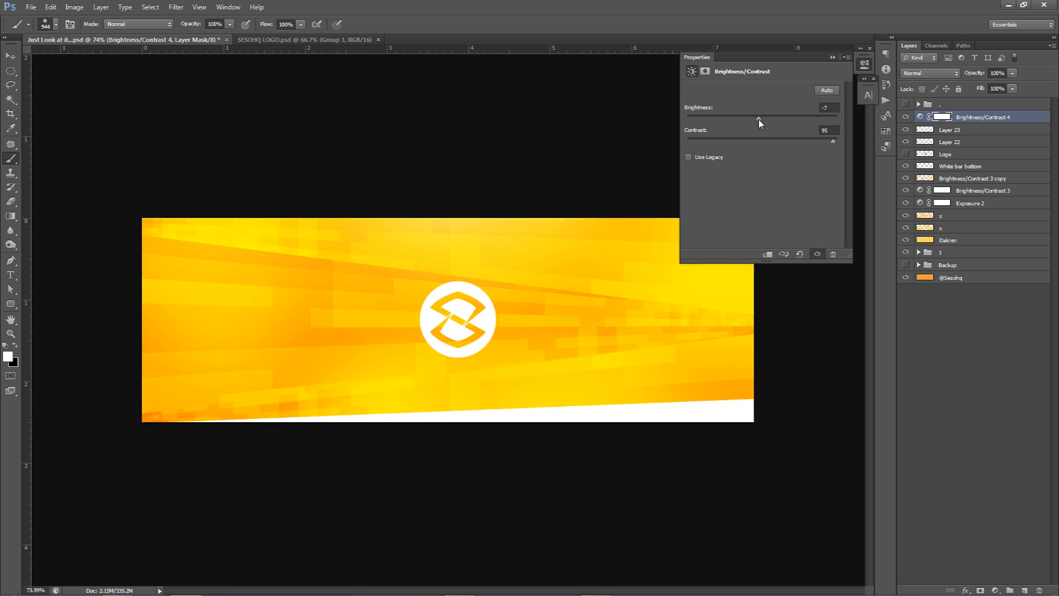
click(906, 117)
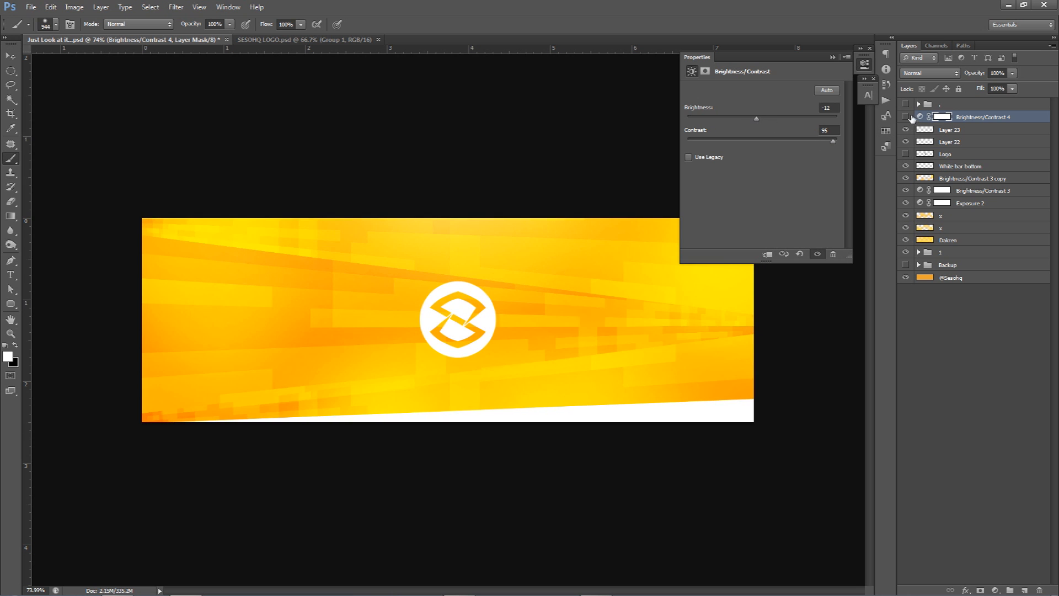
click(907, 116)
click(907, 117)
click(908, 116)
click(865, 63)
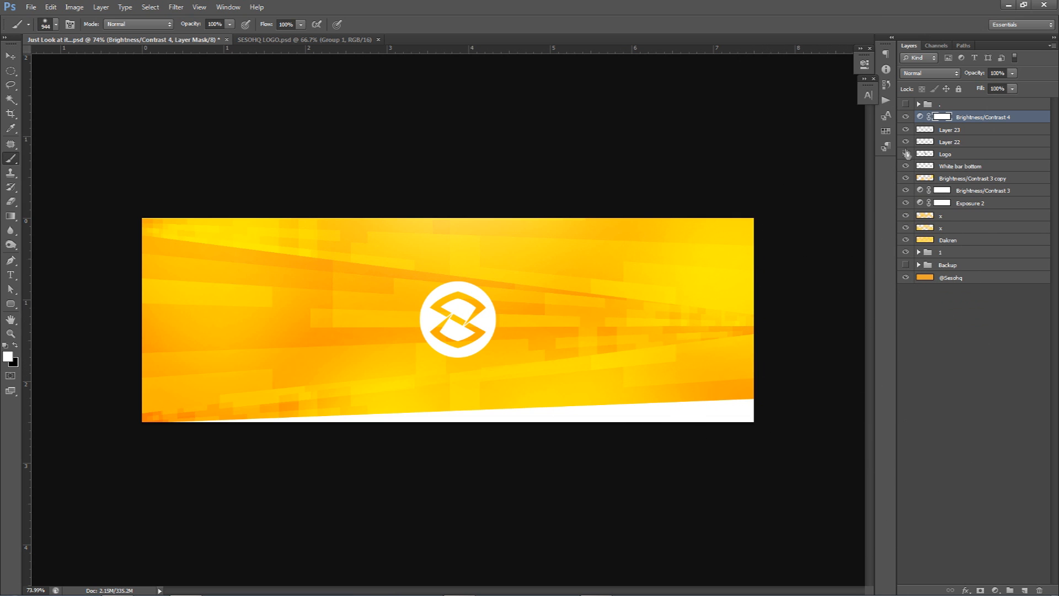
Step: Delete the hidden Logo layer, and hide the new banner layers while showing the "." group to compare with the finished banner
click(948, 154)
key(Delete)
drag(906, 118, 907, 240)
click(905, 104)
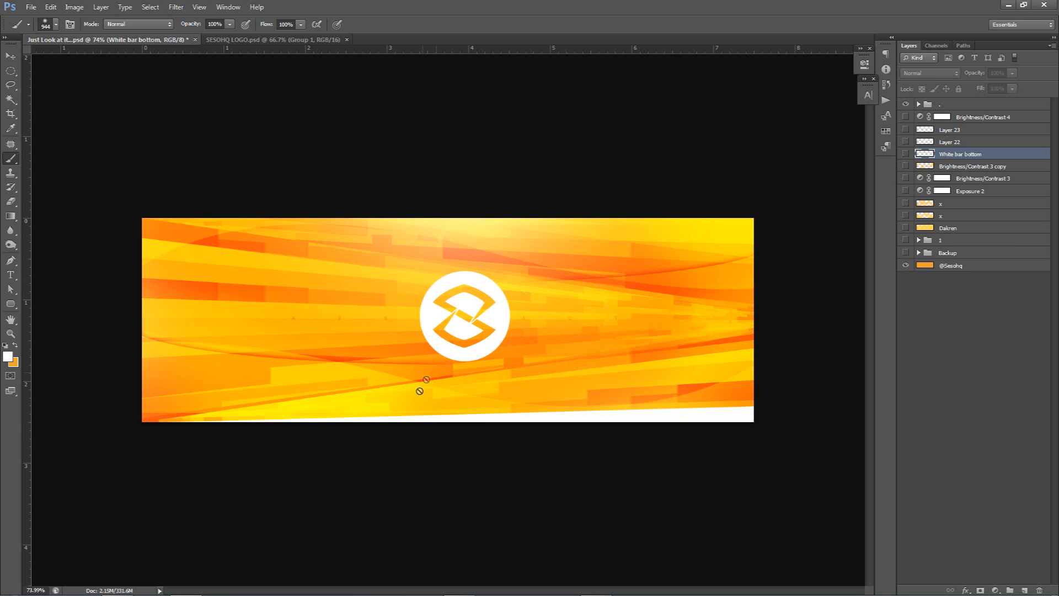
Step: Show the new banner layers from Brightness/Contrast 4 down to group 1 again and hide the "." group
drag(905, 116, 905, 240)
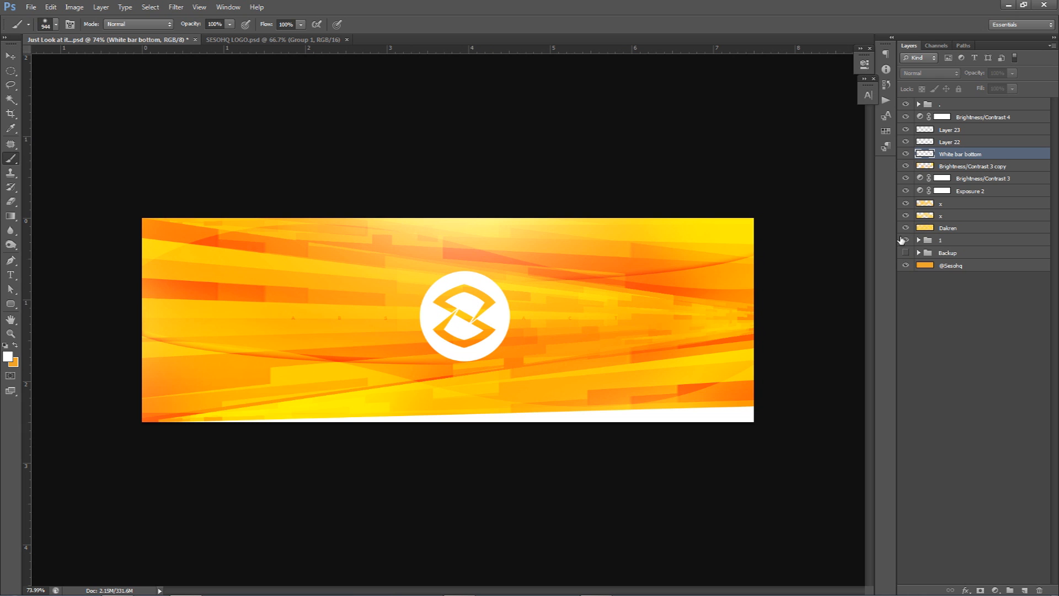
click(908, 105)
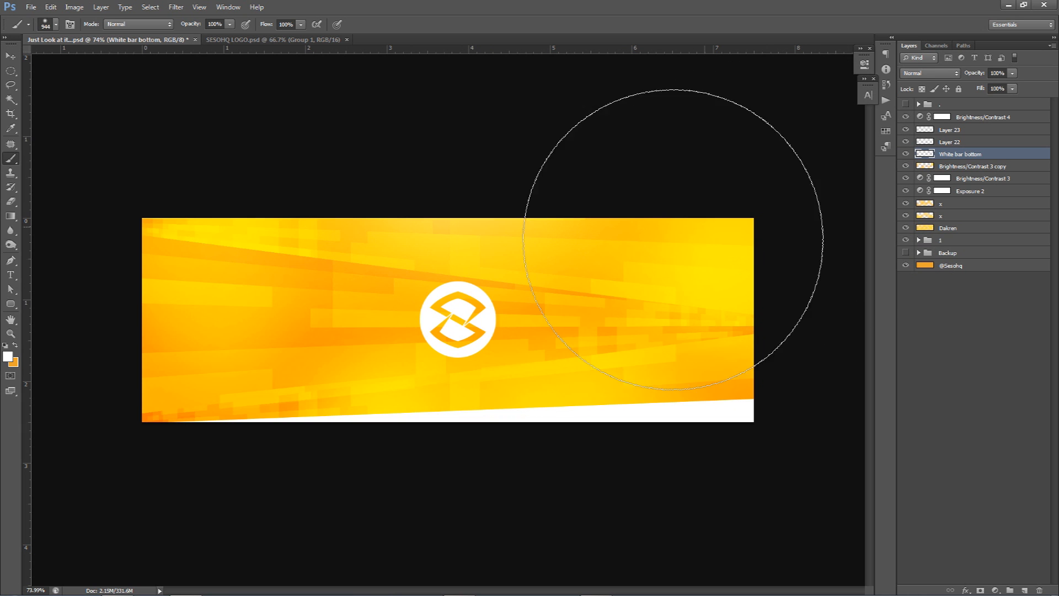
key(v)
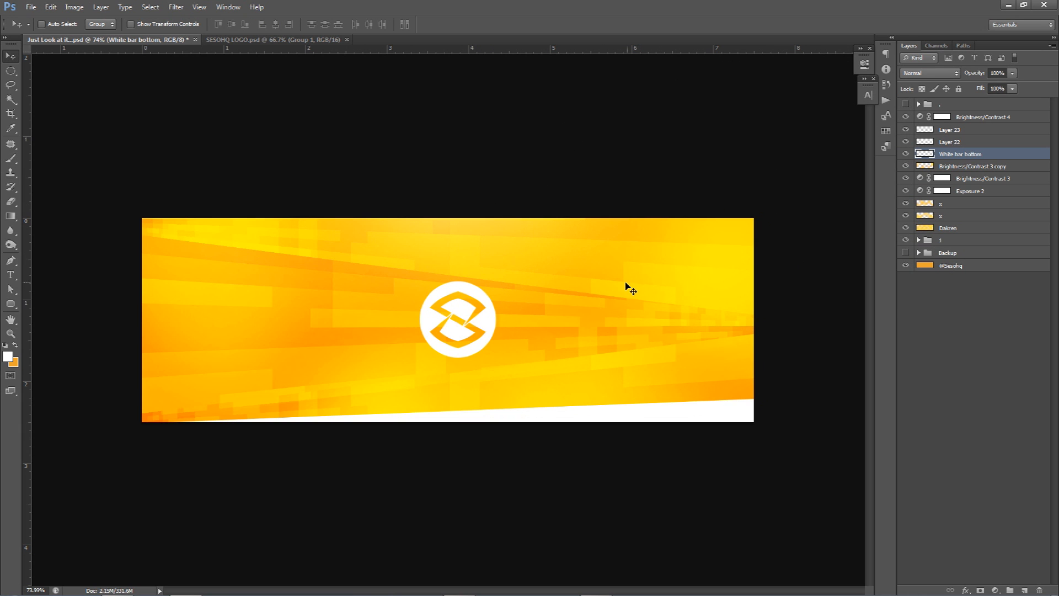
Step: On a new layer above White bar bottom, select a wide ellipse spanning the banner's full width using the guides, fill it white and deselect
click(1024, 590)
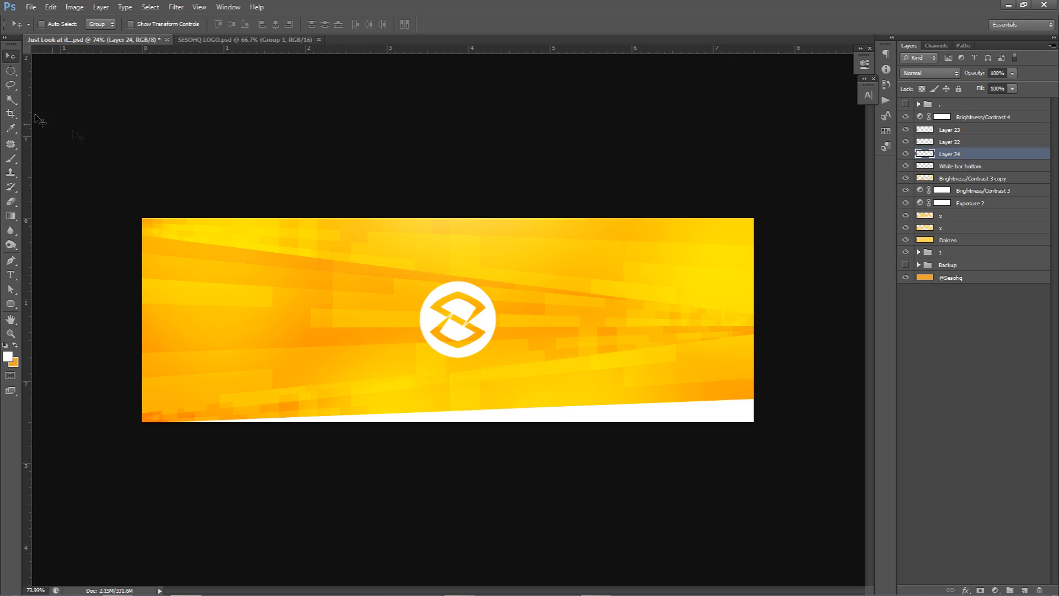
click(11, 70)
click(69, 82)
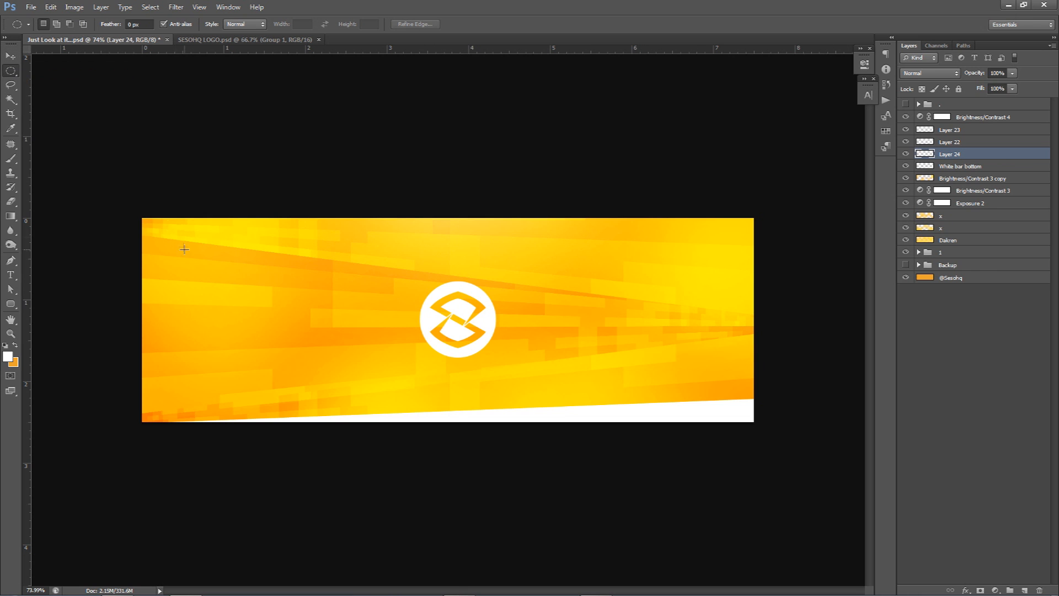
key(ctrl+semicolon)
drag(111, 258, 764, 378)
key(ctrl+d)
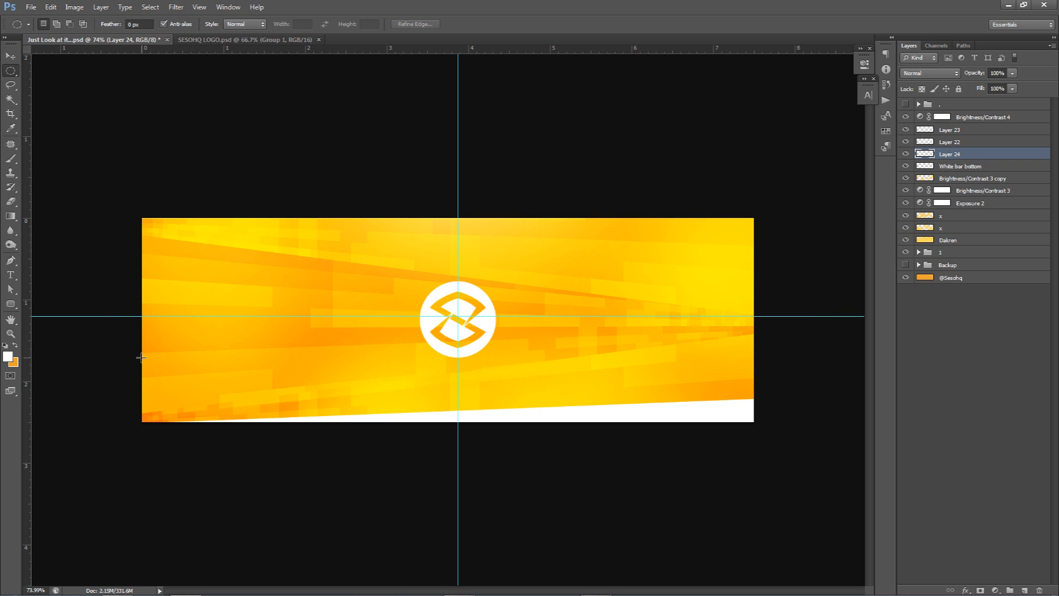
drag(141, 383, 754, 252)
drag(628, 301, 629, 299)
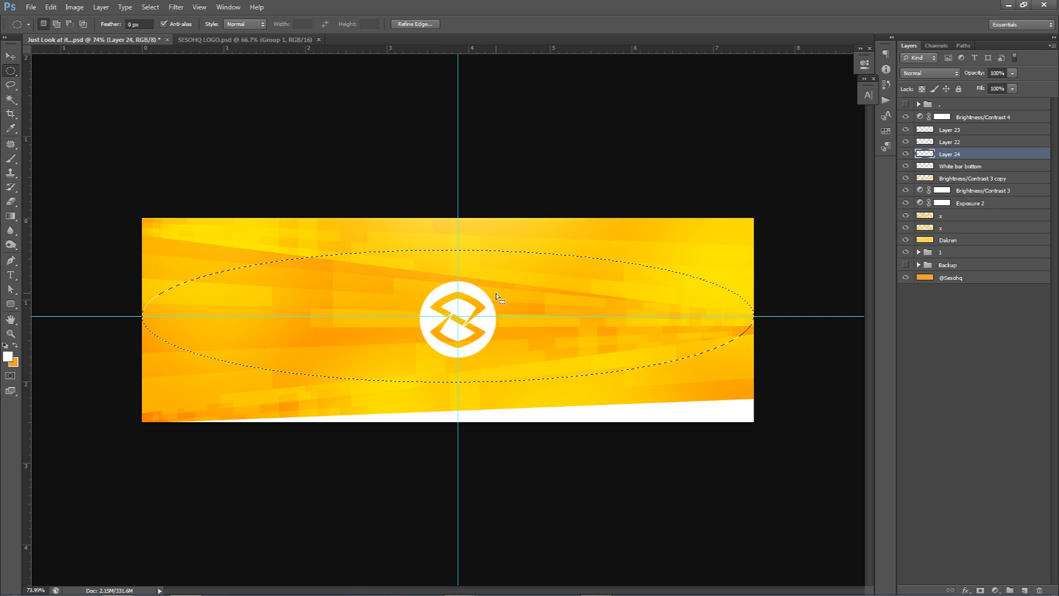
key(alt+BackSpace)
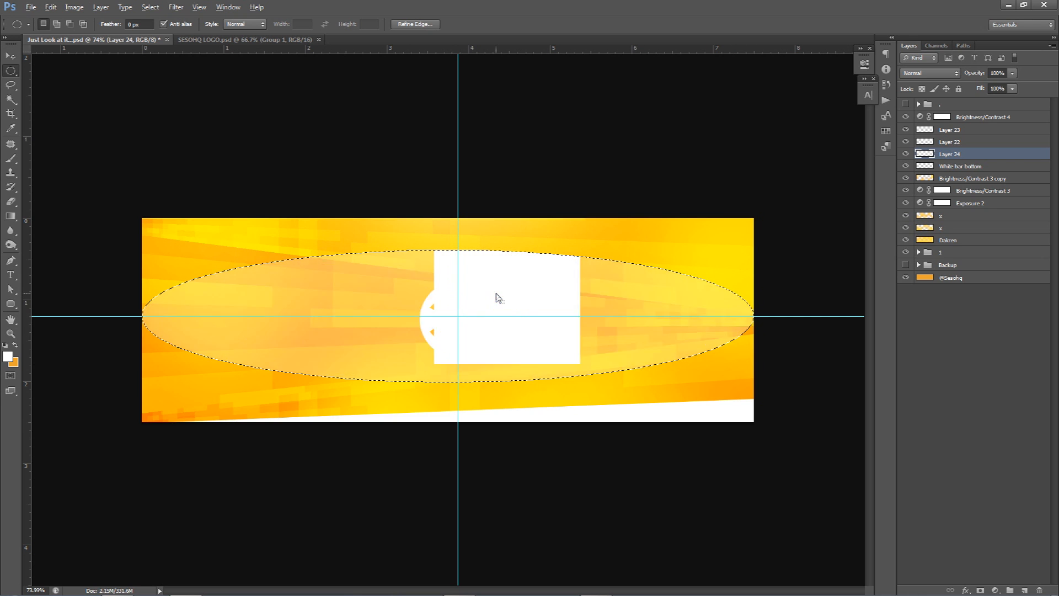
key(ctrl+d)
key(ctrl+semicolon)
Step: Set the ellipse layer's fill to 0% and add an Inner Shadow with distance 0 px, choke 9% and size 16 px
click(1012, 90)
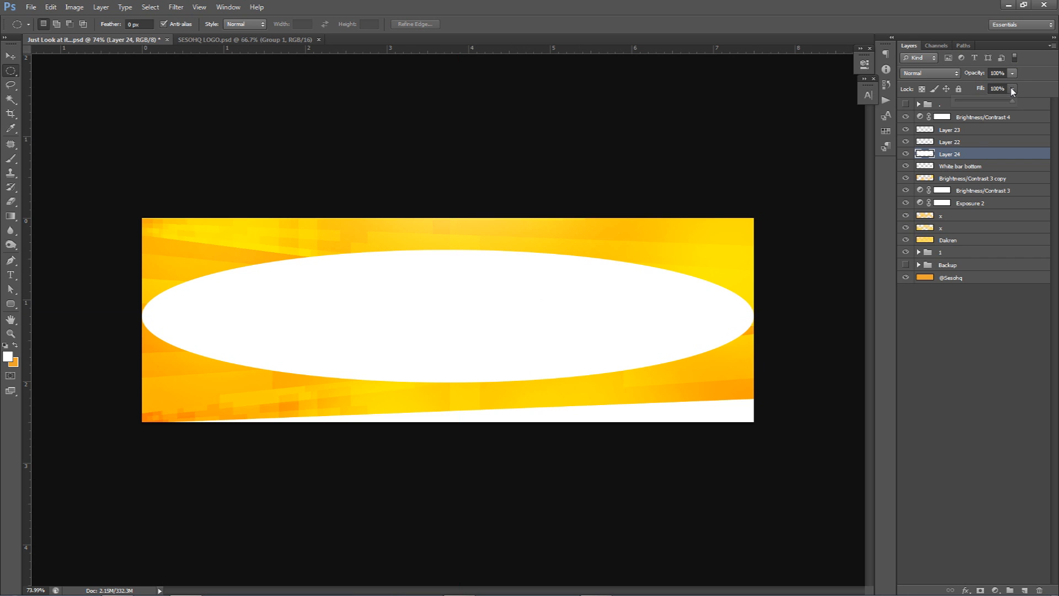
drag(986, 105, 515, 133)
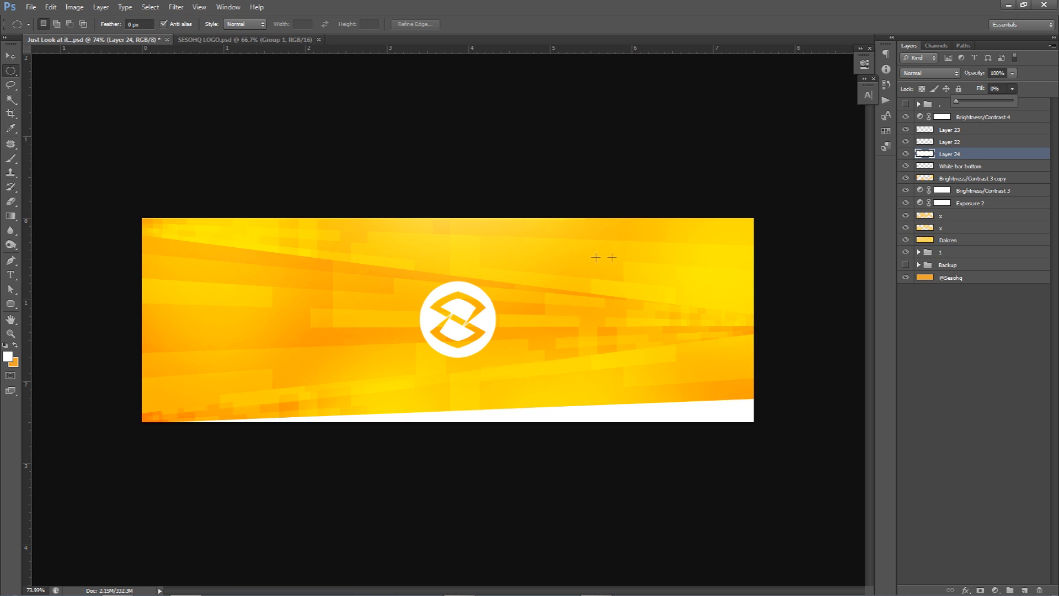
double_click(982, 157)
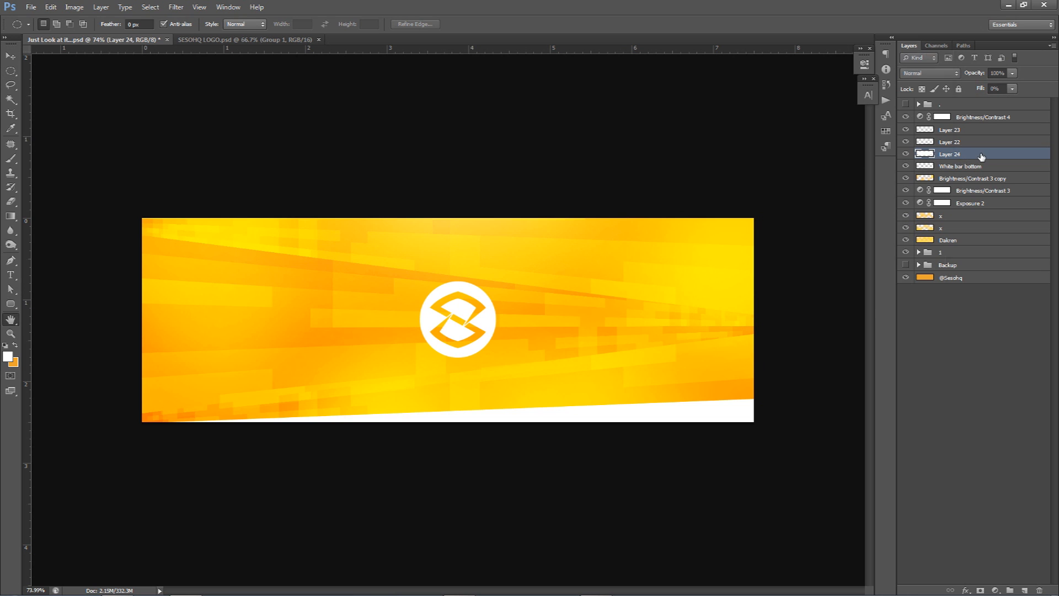
drag(694, 66, 697, 71)
click(647, 164)
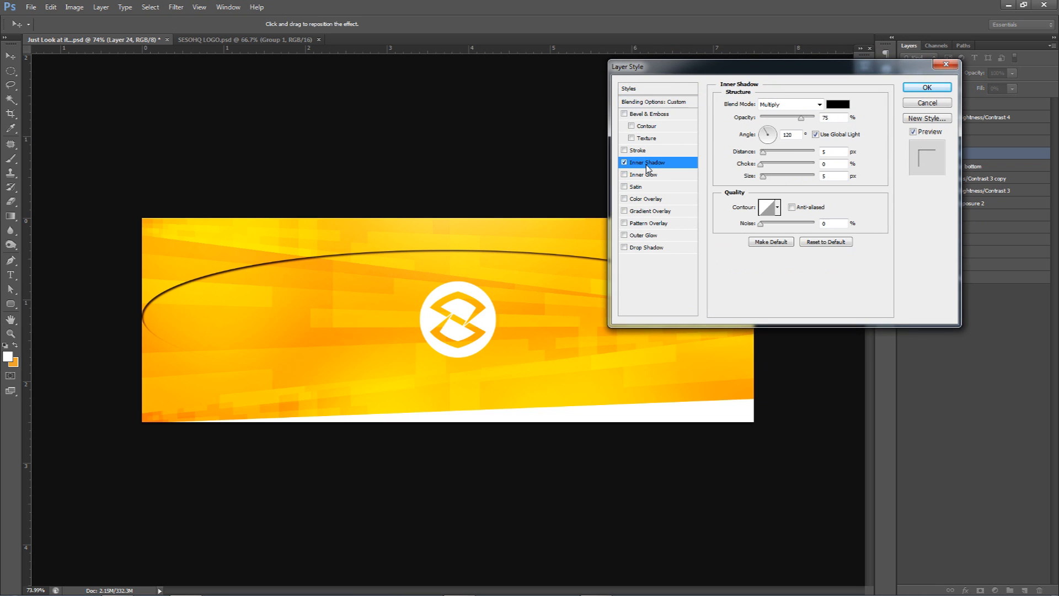
mouse_move(763, 177)
mouse_down()
mouse_move(759, 152)
mouse_move(769, 180)
mouse_up()
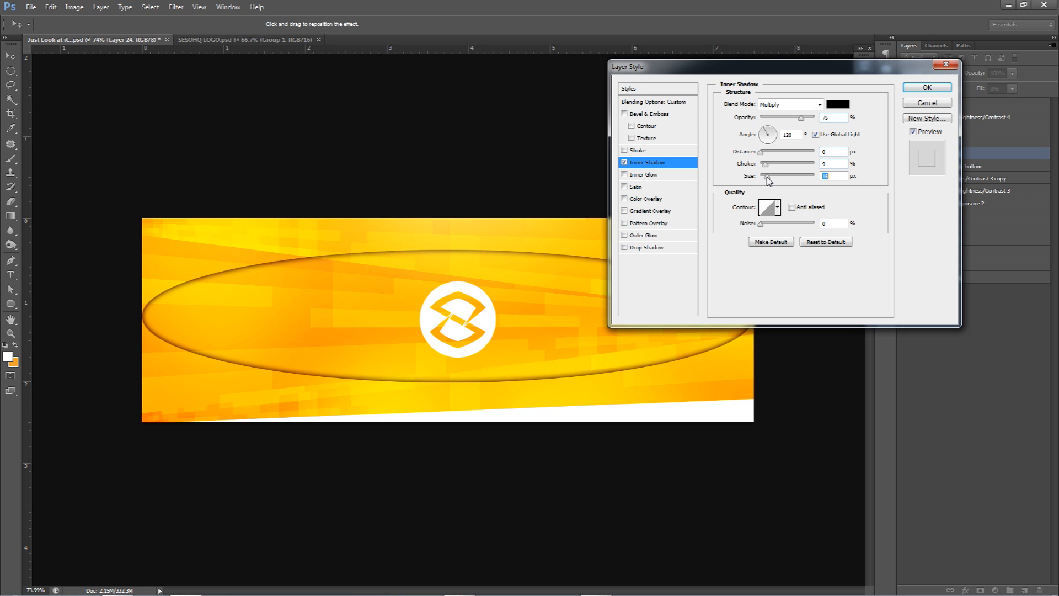
Step: Set the inner shadow's colour to orange da9c29 and its opacity to 100%, and apply the layer style
click(839, 104)
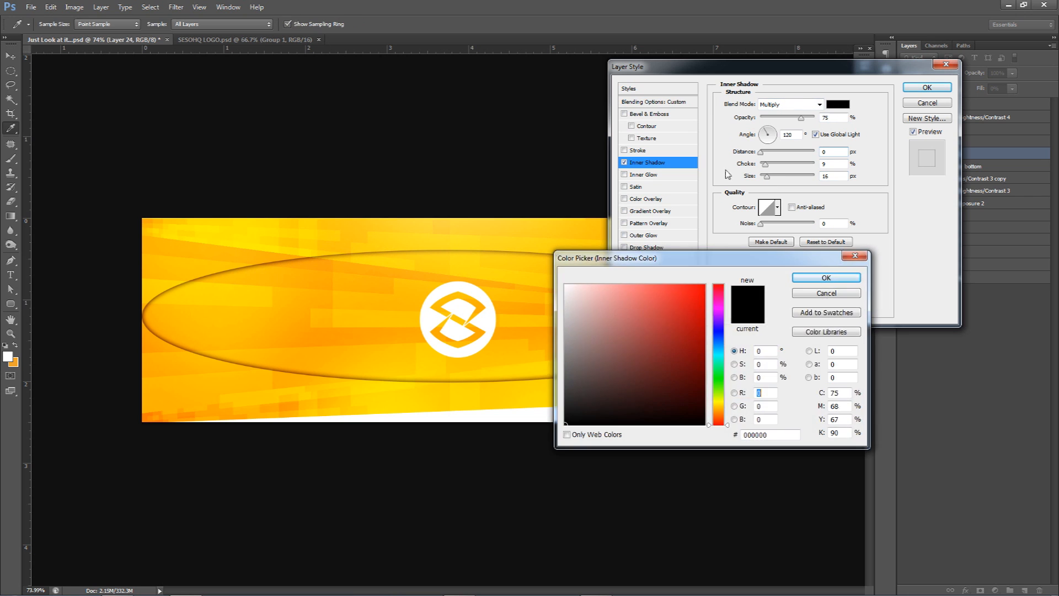
click(313, 263)
click(678, 304)
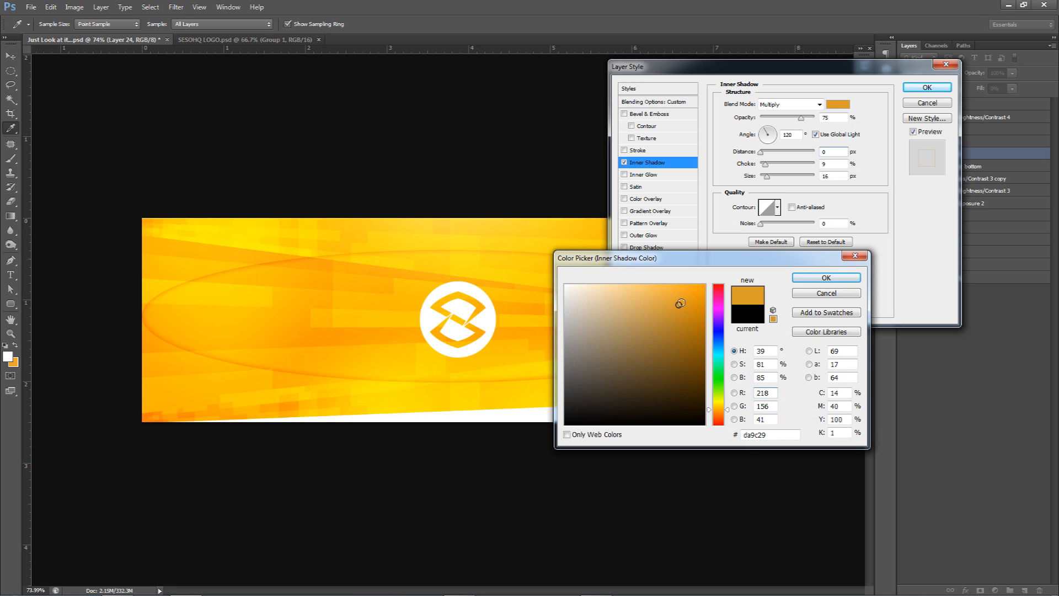
click(826, 278)
drag(801, 118, 830, 127)
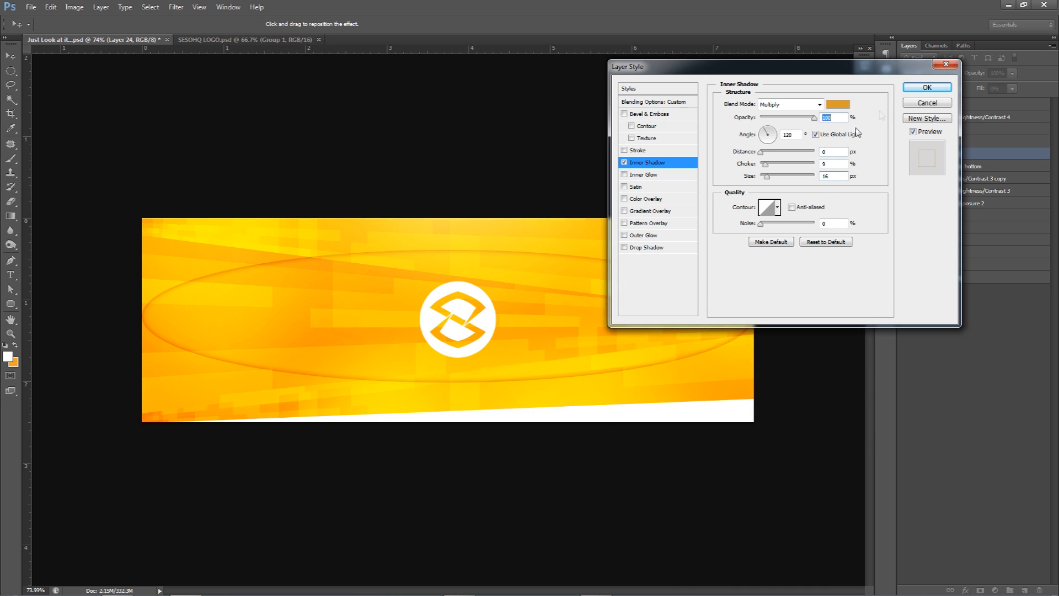
click(928, 87)
right_click(935, 155)
click(961, 252)
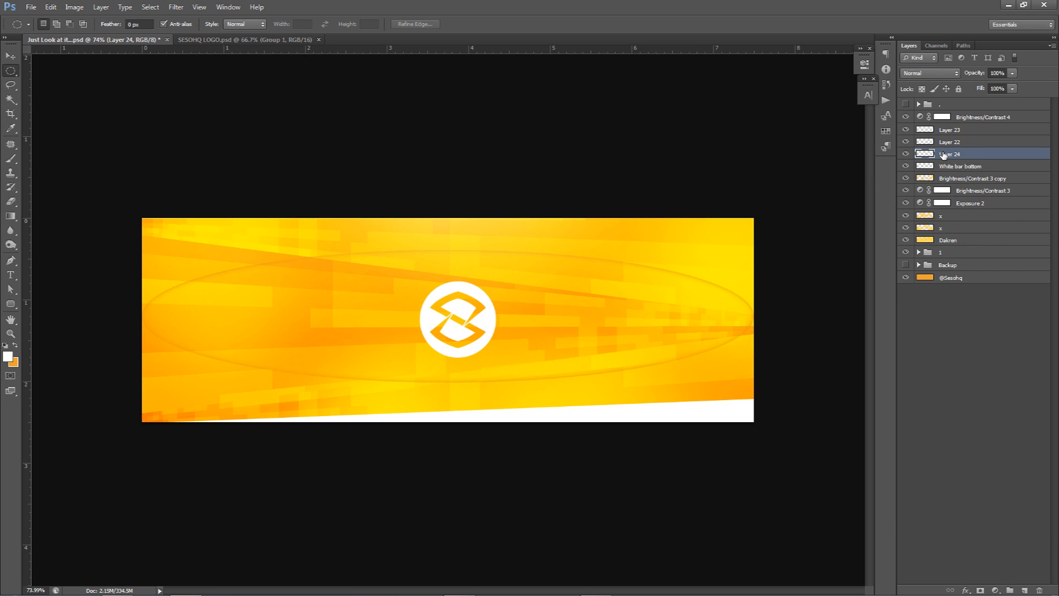
drag(943, 156, 648, 265)
key(ctrl+alt+z)
key(ctrl+alt+z)
key(ctrl+alt+z)
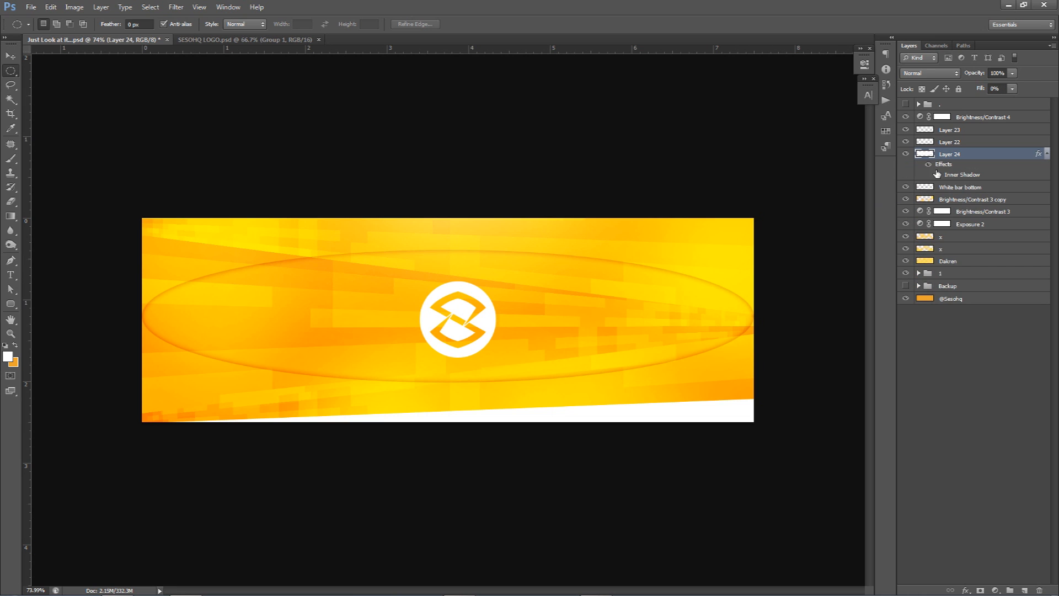
key(e)
mouse_move(748, 297)
mouse_down()
mouse_move(643, 288)
mouse_move(624, 355)
mouse_up()
key(ctrl+alt+z)
Step: Rasterize the ellipse layer's style and set the layer's blend mode to Multiply
right_click(967, 160)
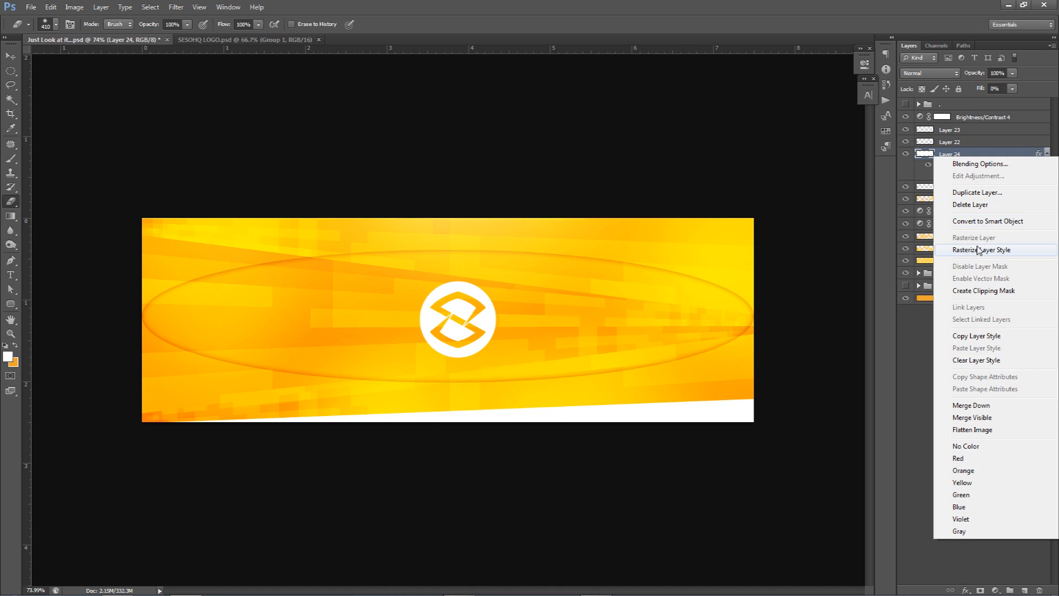
click(960, 317)
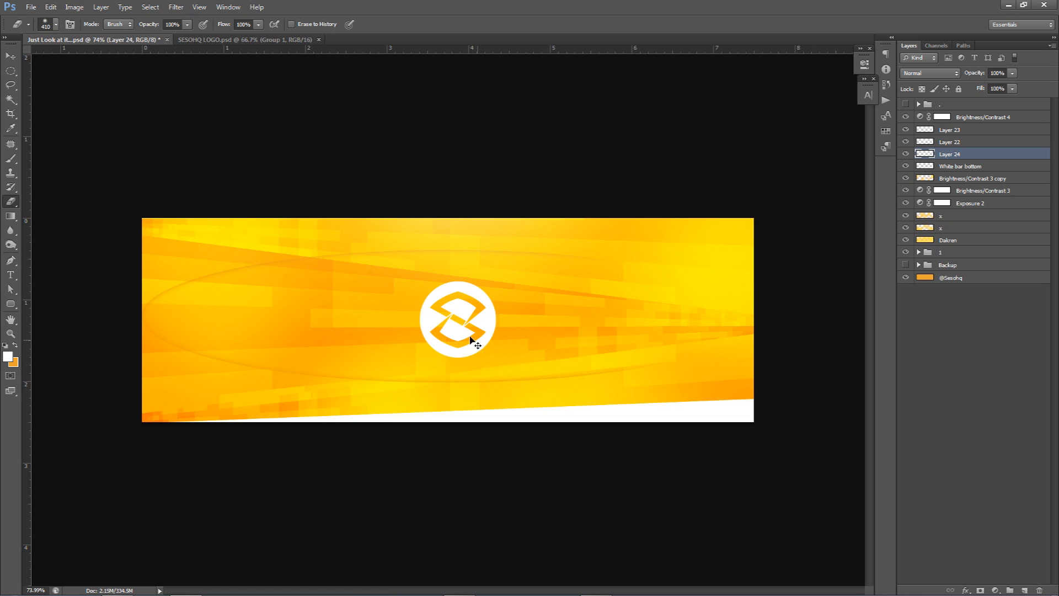
click(938, 74)
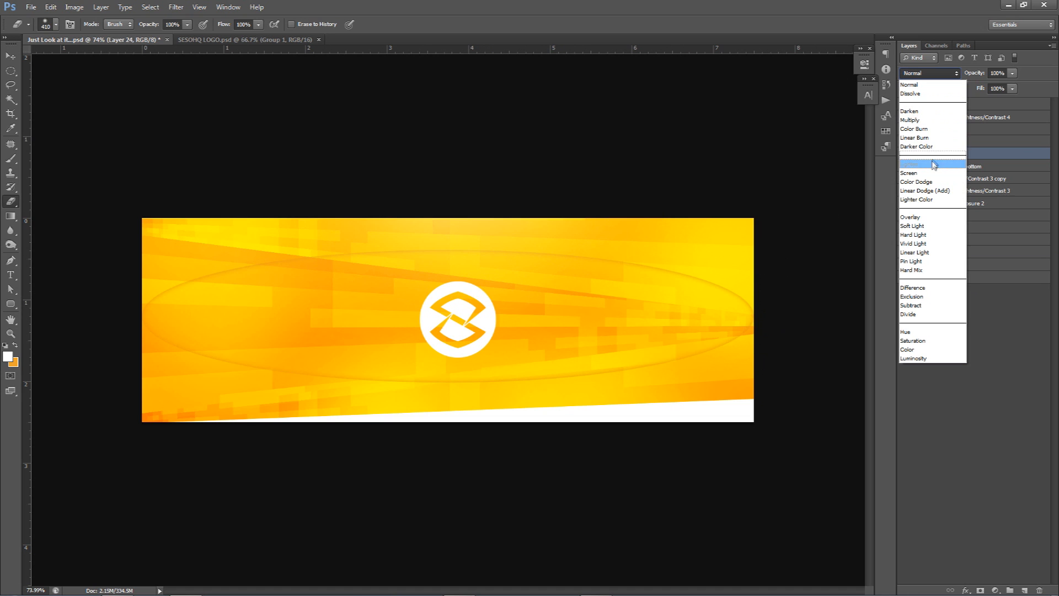
click(920, 125)
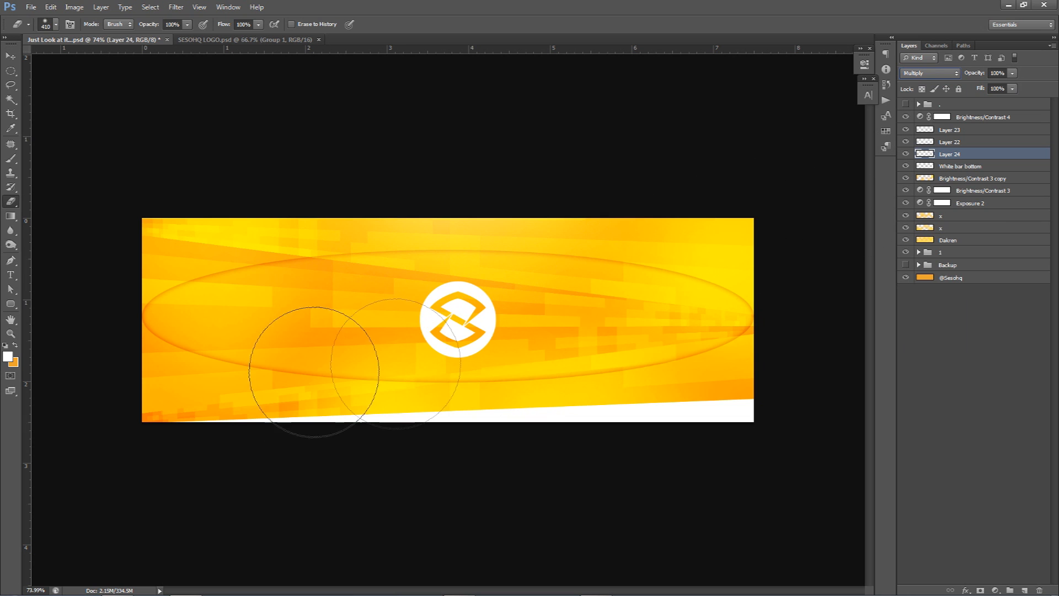
Step: Erase parts of the ellipse outline with a soft eraser, leaving one arc at the banner's upper left and one at its lower right
alt+right_click(256, 380)
mouse_move(200, 394)
mouse_down()
mouse_move(146, 350)
mouse_move(324, 376)
mouse_up()
alt+right_click(539, 378)
mouse_move(723, 279)
mouse_down()
mouse_move(586, 278)
mouse_move(606, 261)
mouse_move(509, 268)
mouse_move(527, 280)
mouse_up()
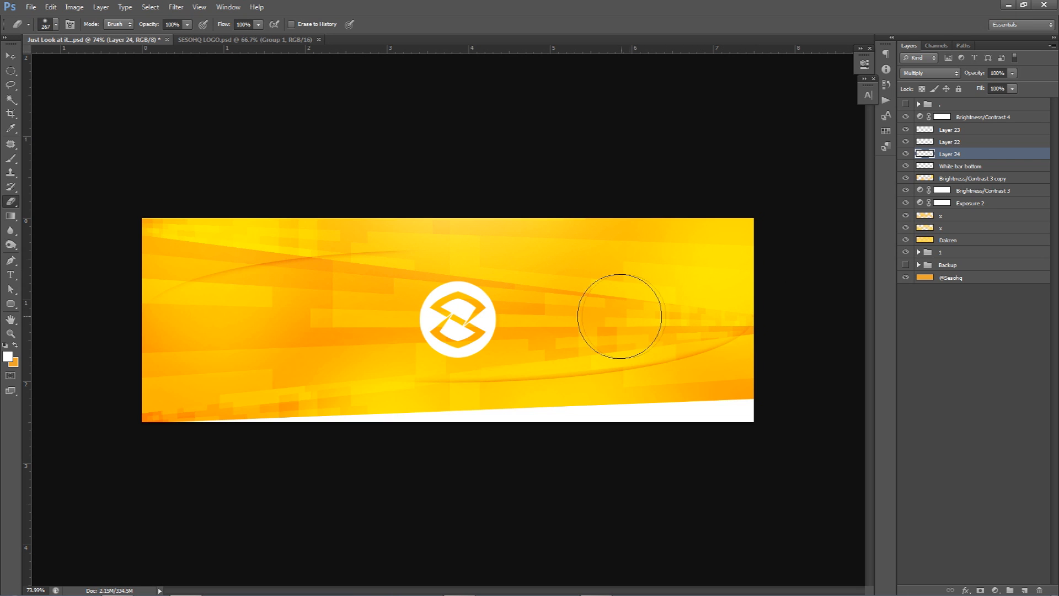
key(v)
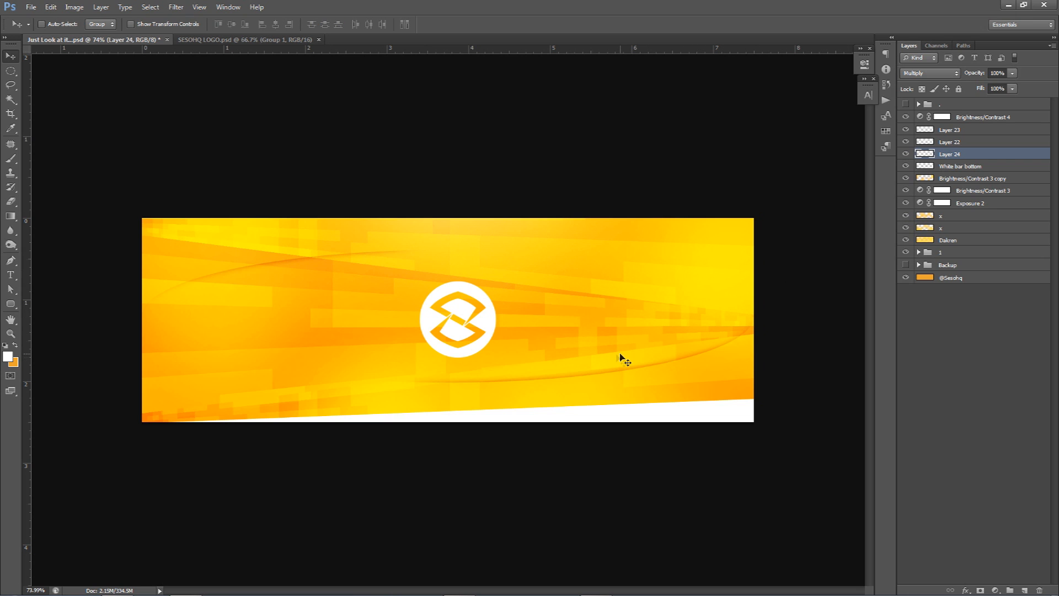
Step: Merge copies of all layers from Brightness/Contrast 4 down to group 1 into a new layer above them
click(938, 117)
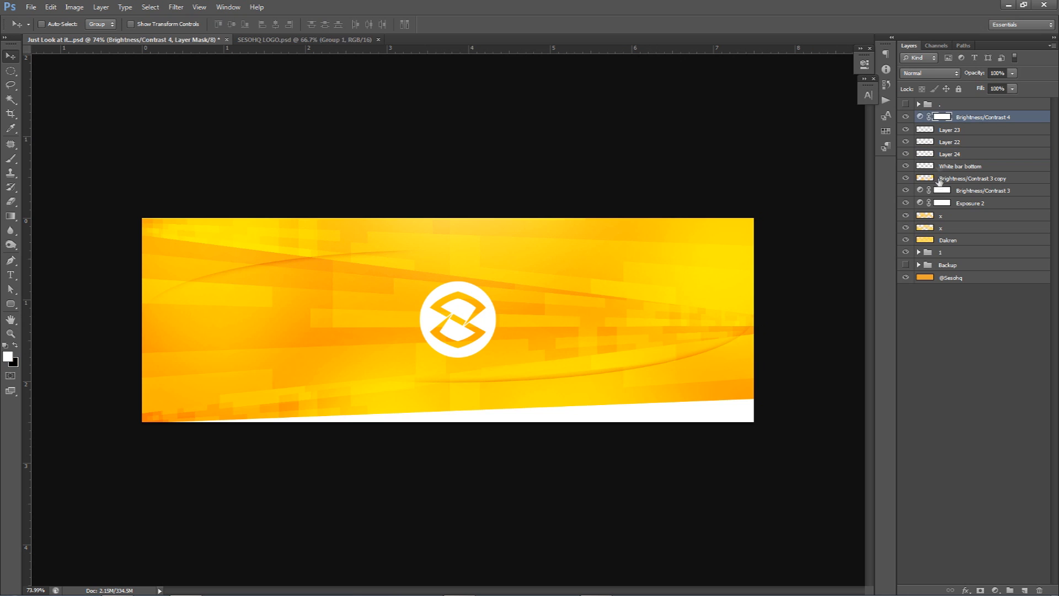
shift+click(947, 253)
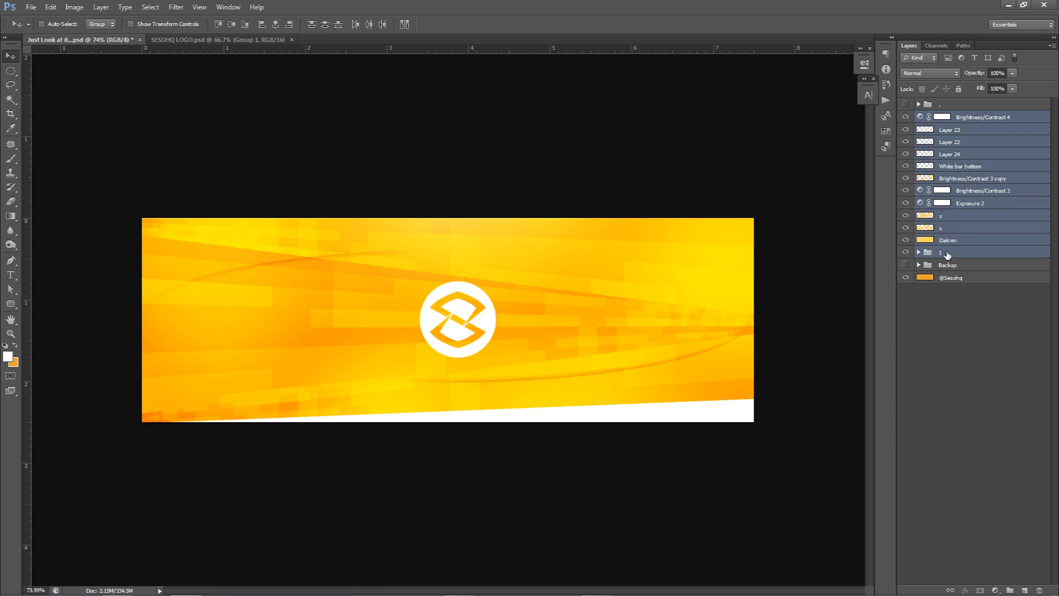
key(ctrl+alt+e)
Step: Set the merged copy's blend mode to Multiply and its opacity to 60%
click(947, 76)
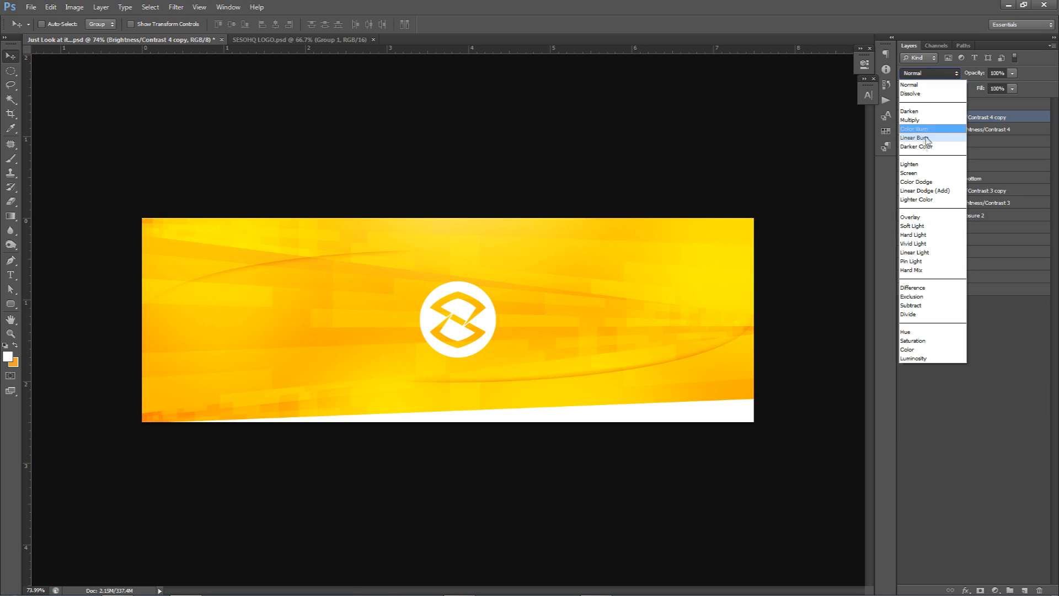
click(933, 117)
click(1012, 73)
drag(998, 89, 993, 89)
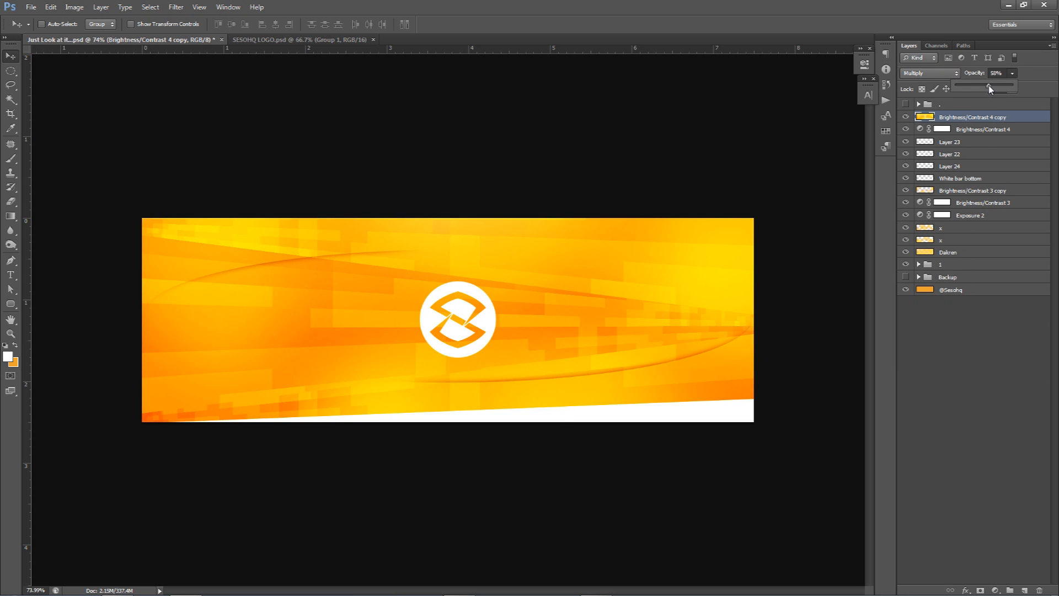
drag(998, 75, 940, 81)
key(Return)
Step: Erase the middle of the merged copy around the logo with a large soft eraser, keeping the darker tone towards the banner's edges
key(e)
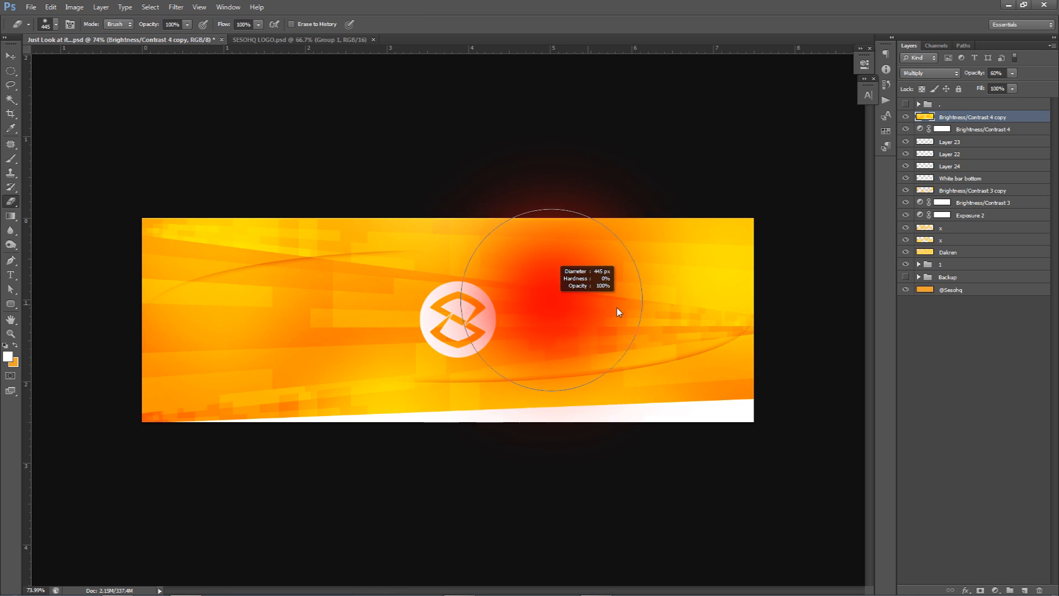
mouse_move(410, 372)
mouse_down()
mouse_move(377, 365)
mouse_move(323, 407)
mouse_move(219, 255)
mouse_up()
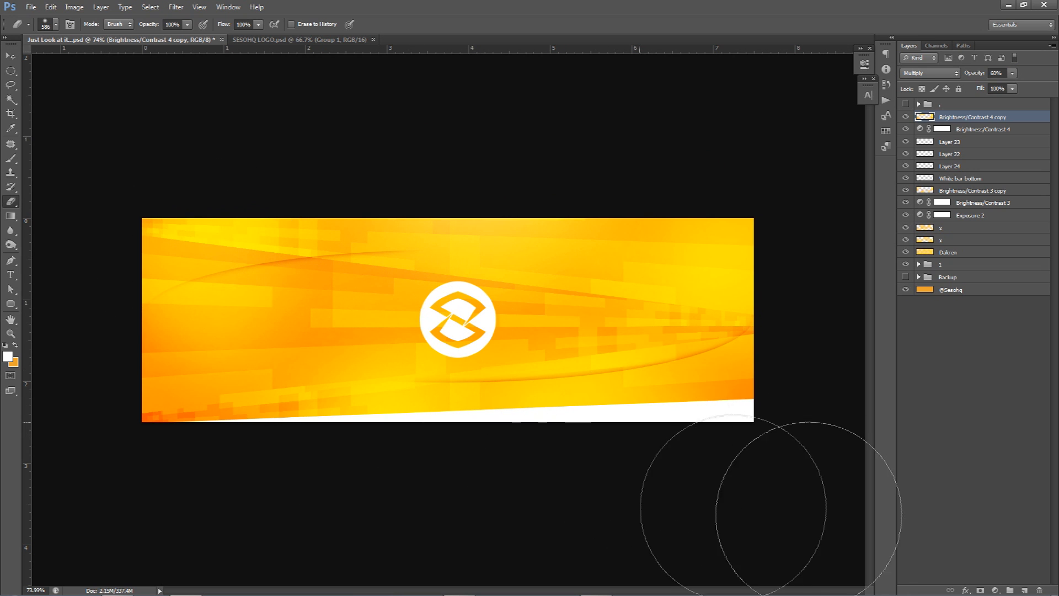
key(v)
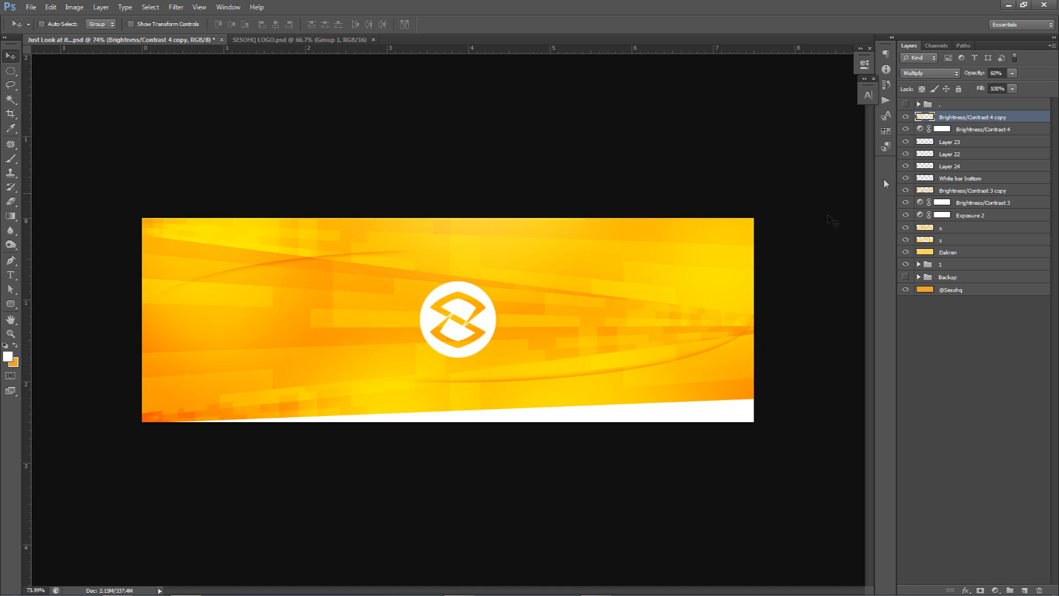
Step: On a new top layer, paint a soft white glow at the banner's top edge above the logo with a 725 px brush
click(1024, 590)
key(b)
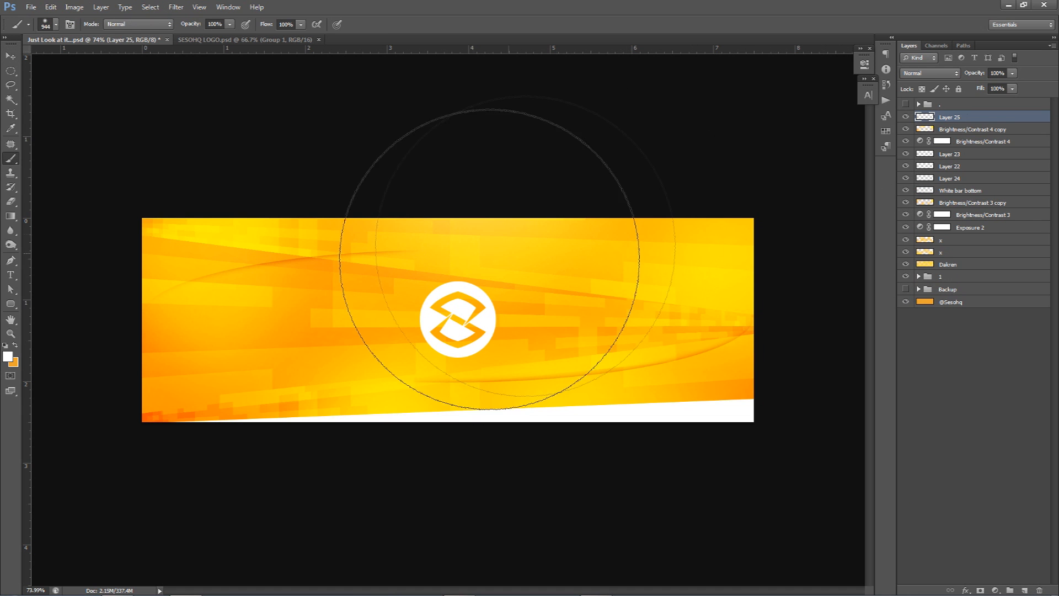
drag(481, 291, 471, 291)
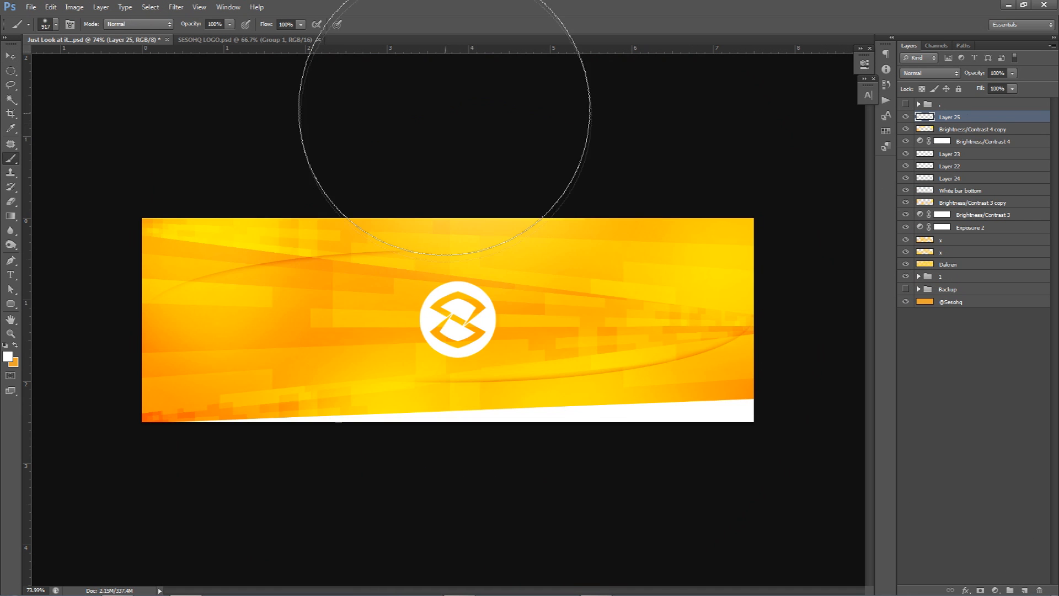
click(454, 118)
click(462, 124)
key(ctrl+z)
mouse_move(475, 282)
mouse_down()
mouse_move(460, 260)
mouse_move(439, 290)
mouse_up()
click(459, 151)
key(ctrl+z)
click(456, 148)
key(ctrl+z)
click(458, 152)
Step: Try the new glow layer at 65% opacity, and undo the change
click(1012, 73)
drag(1013, 86, 1002, 86)
text(65)
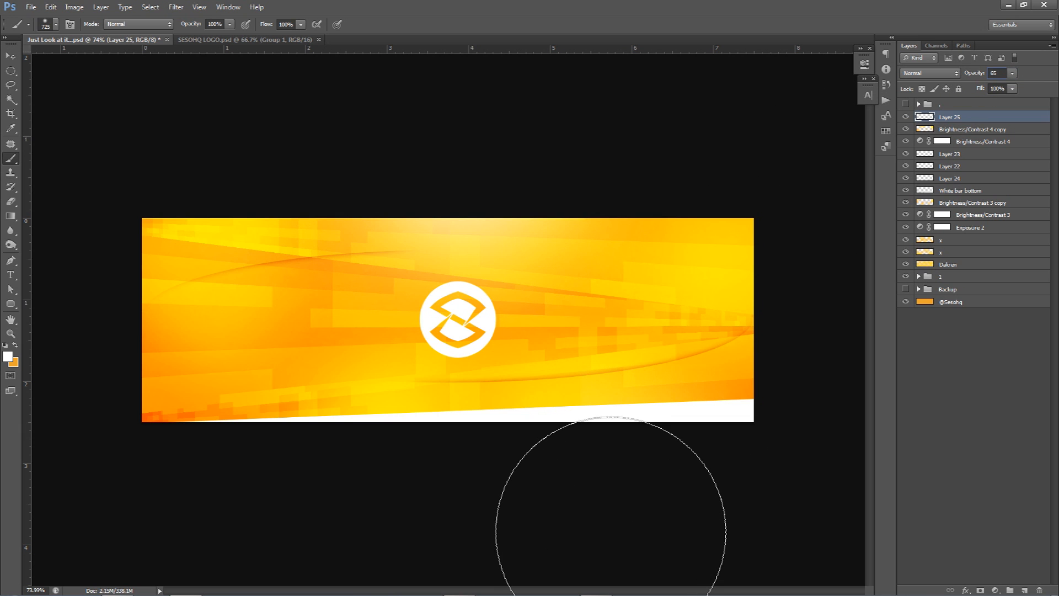
key(ctrl+z)
drag(304, 544, 260, 540)
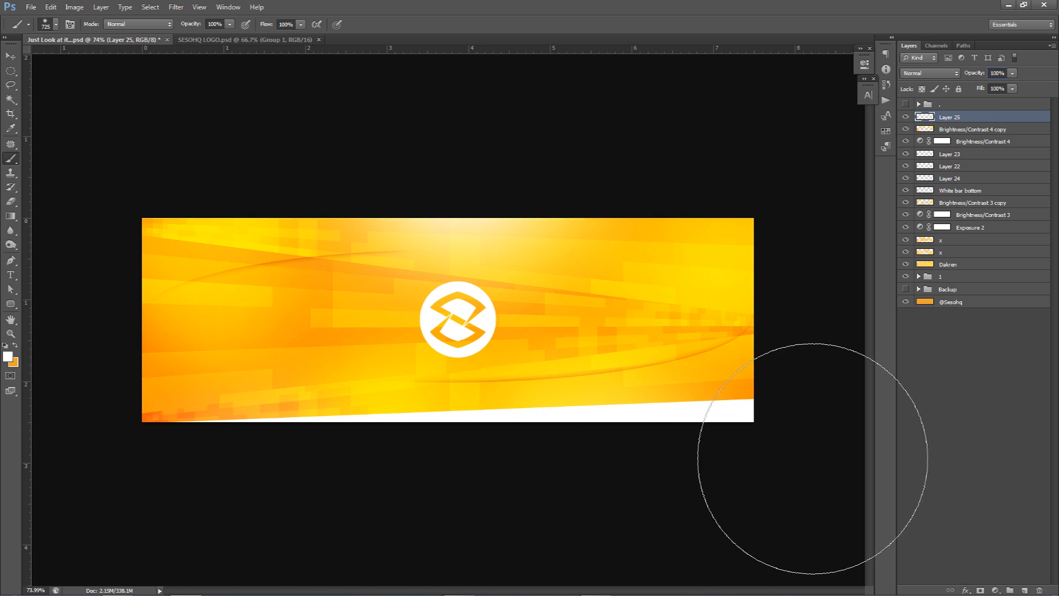
Step: Paint a soft white glow at the banner's right edge with a 492 px brush and set the glow layer to 65% opacity
click(850, 413)
text(65)
drag(700, 374, 654, 364)
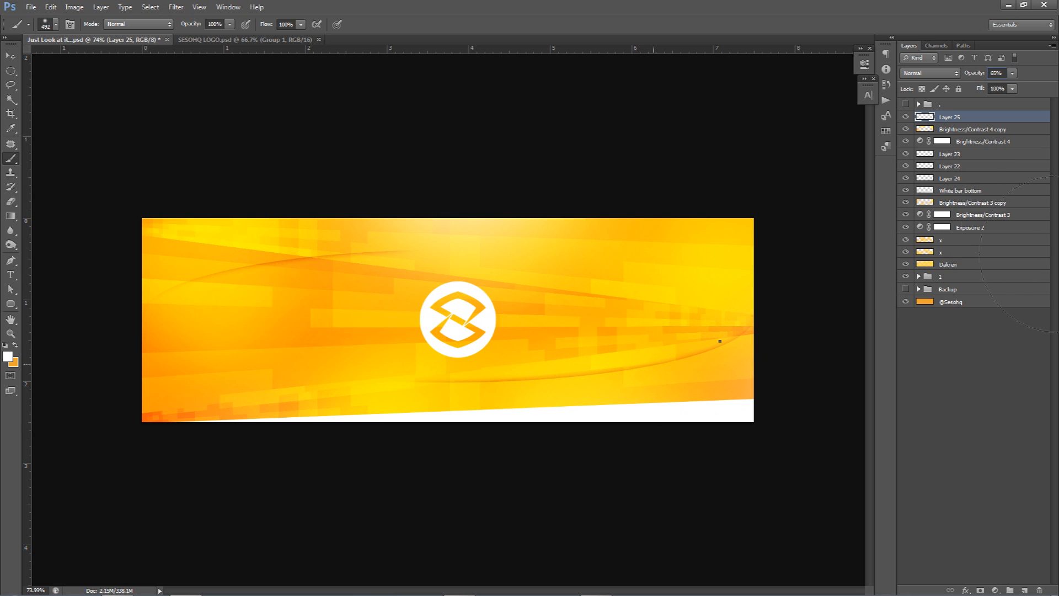
click(752, 356)
click(664, 309)
key(ctrl+z)
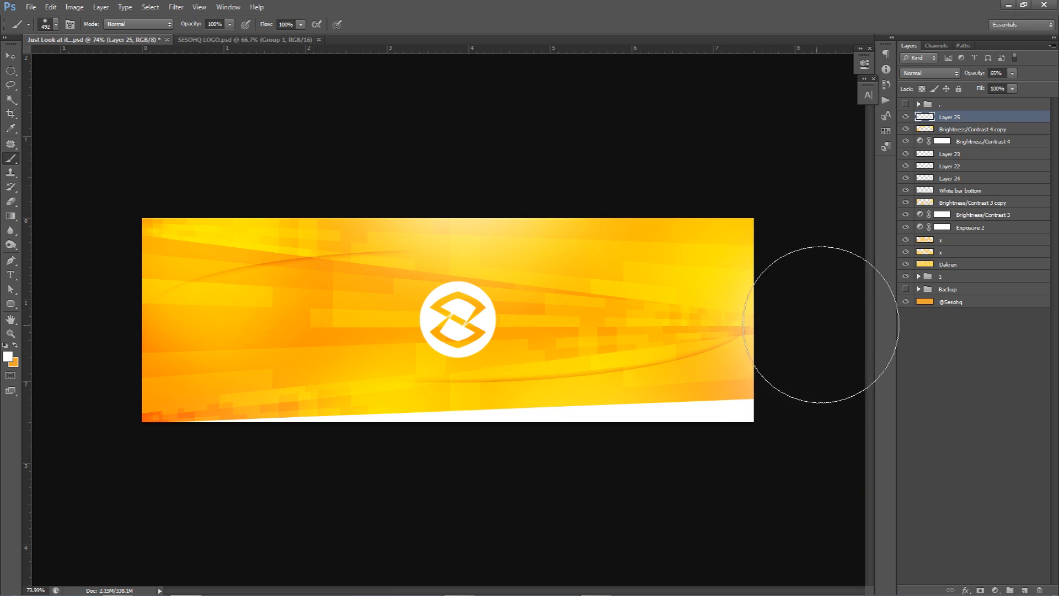
key(v)
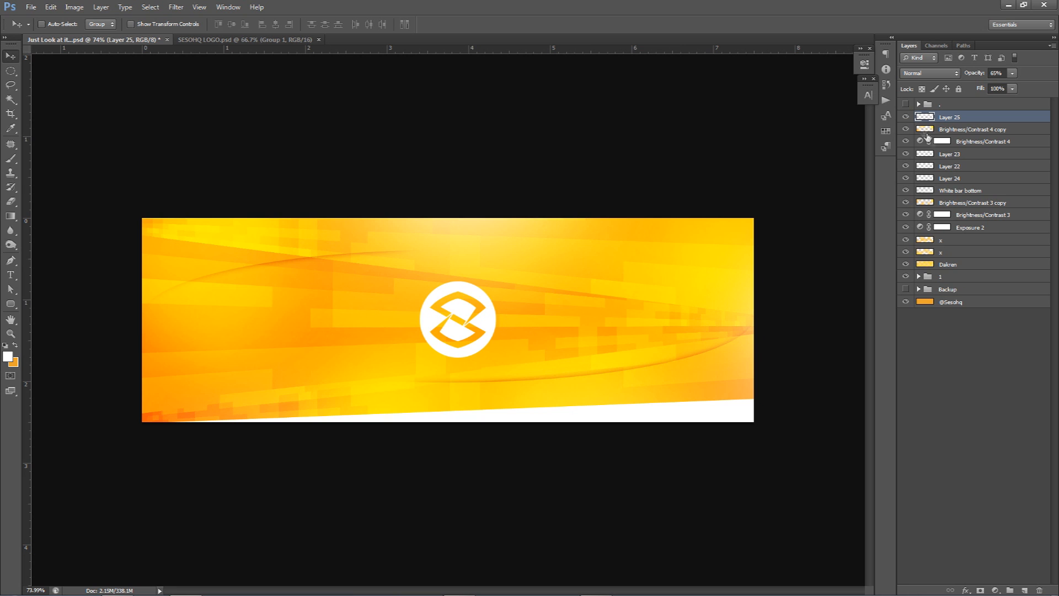
Step: Compare the banner with the earlier design in the hidden top group by temporarily swapping the layers' visibility
drag(906, 116, 907, 276)
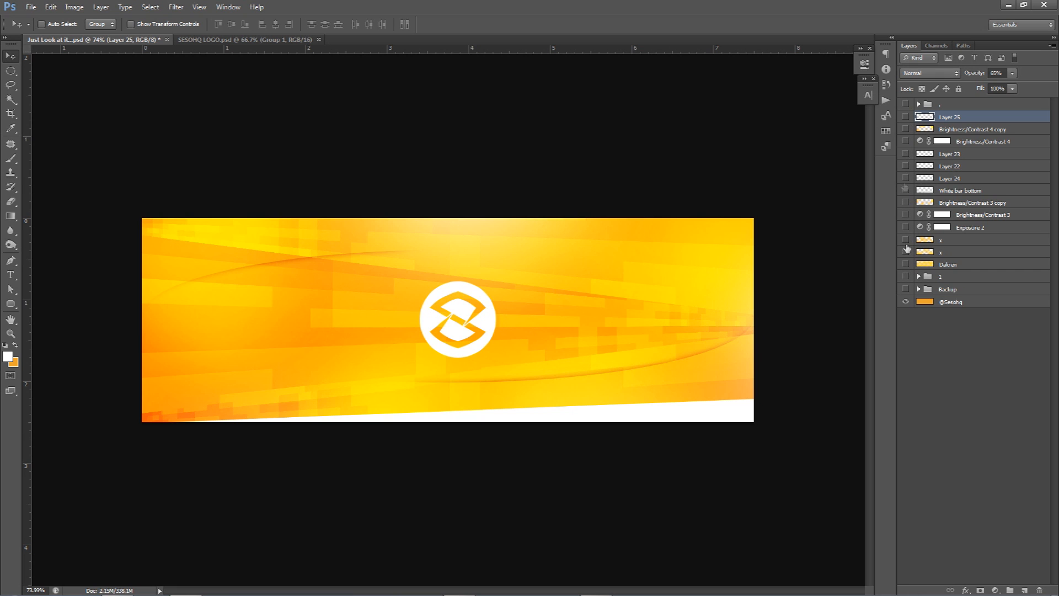
click(905, 103)
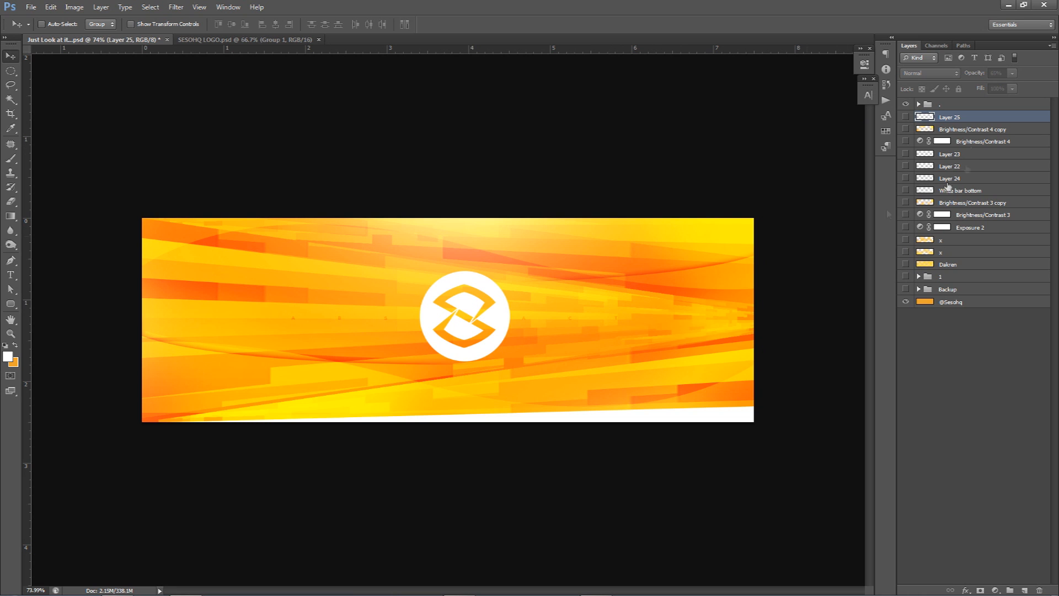
click(906, 104)
drag(906, 117, 908, 266)
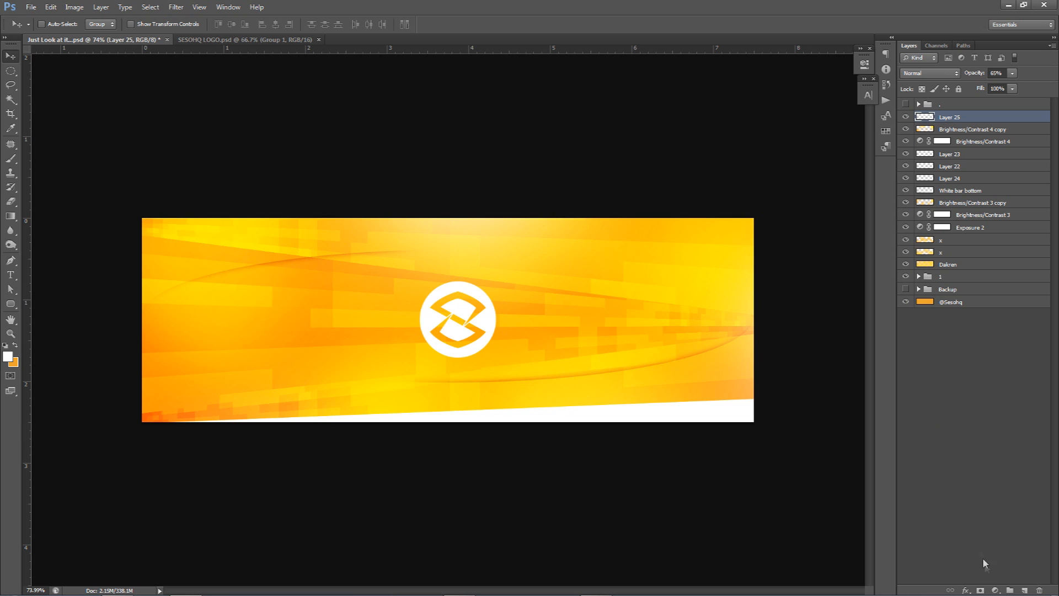
Step: Add a Levels adjustment layer at the top with its midtone input set to 0.64
click(996, 589)
click(949, 399)
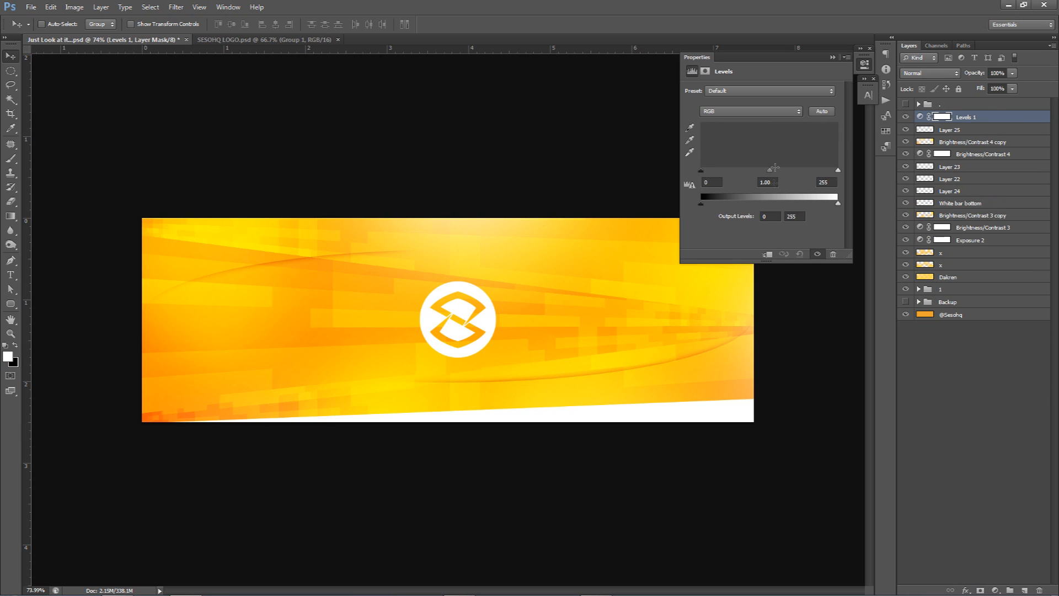
drag(701, 170, 690, 172)
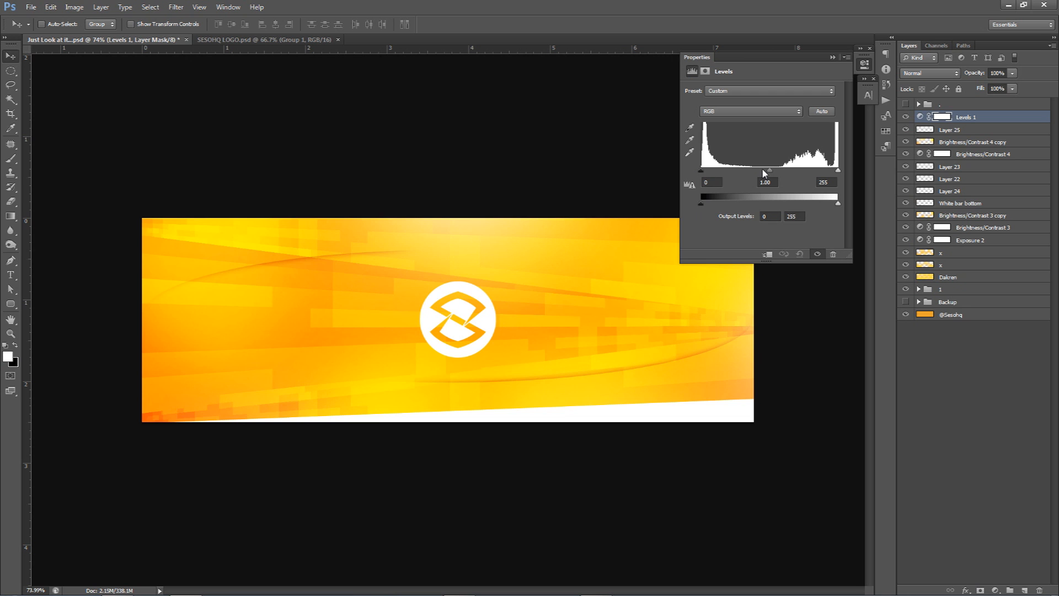
mouse_move(770, 174)
mouse_down()
mouse_move(751, 173)
mouse_move(789, 176)
mouse_up()
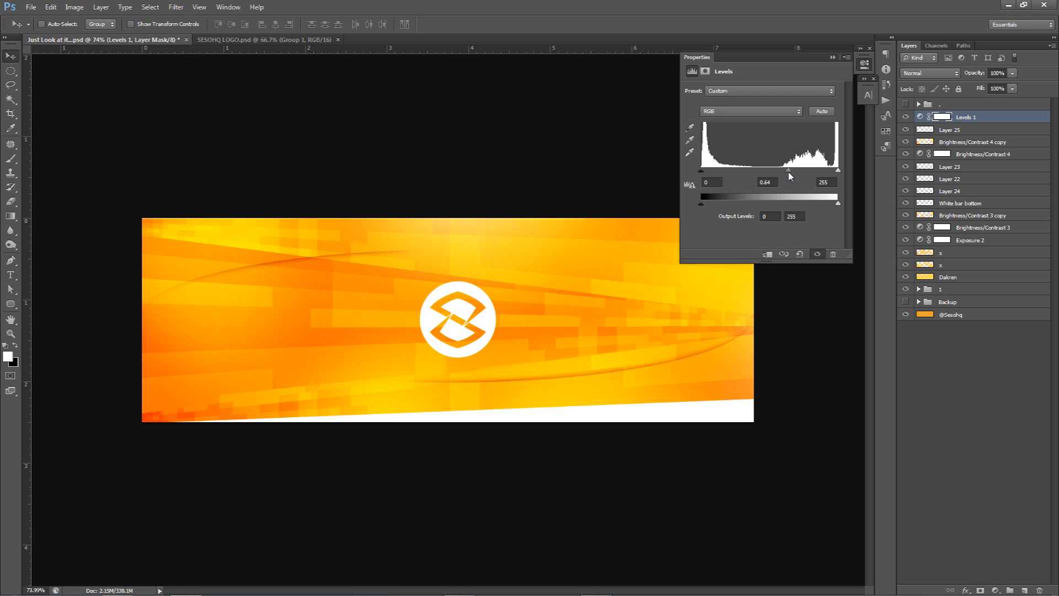
drag(711, 172, 690, 171)
mouse_move(835, 174)
mouse_down()
mouse_move(821, 170)
mouse_move(840, 177)
mouse_up()
Step: Lower the Levels layer's opacity to about 75% and compare the banner with the adjustment on and off
click(905, 117)
click(905, 117)
click(905, 117)
click(905, 117)
drag(1011, 75, 1005, 89)
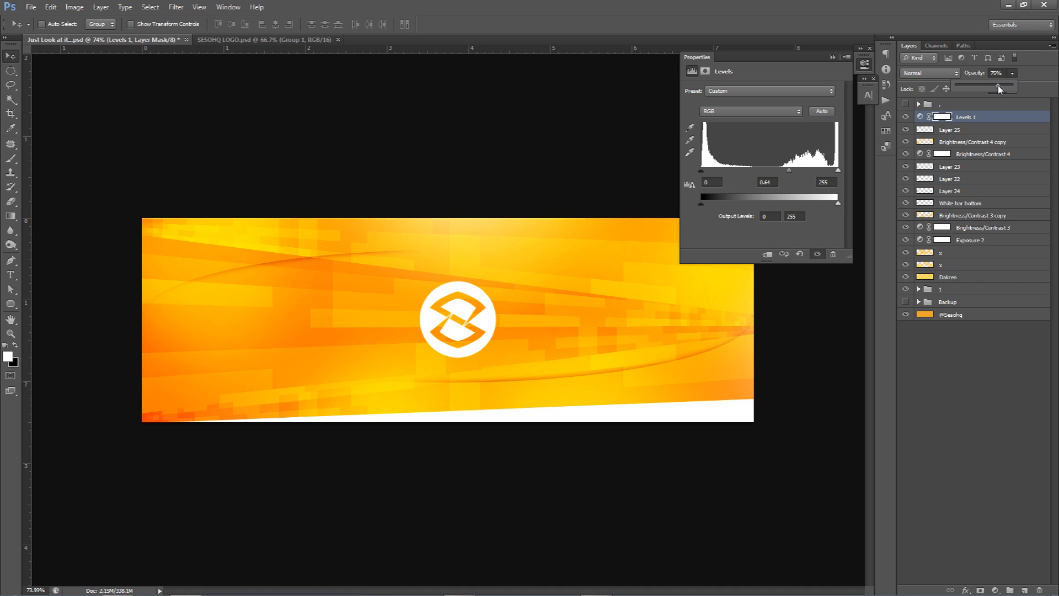
click(866, 64)
click(905, 117)
click(905, 117)
click(905, 117)
click(904, 117)
Step: On a new layer above Levels 1, fill a rectangular selection with white, extending rightwards from the circle logo's edge
ctrl+click(573, 317)
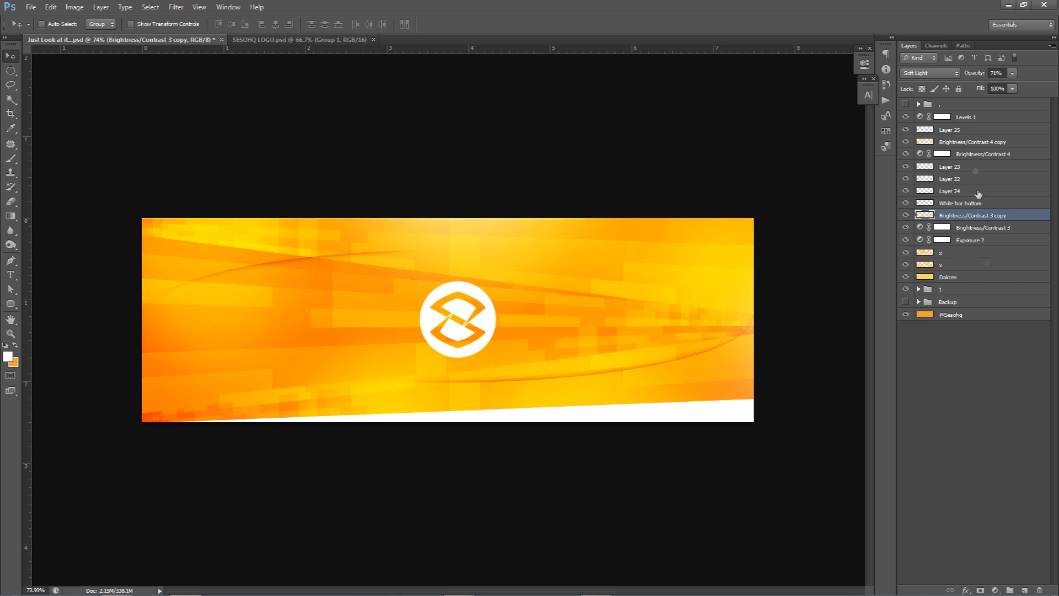
click(974, 122)
click(1025, 590)
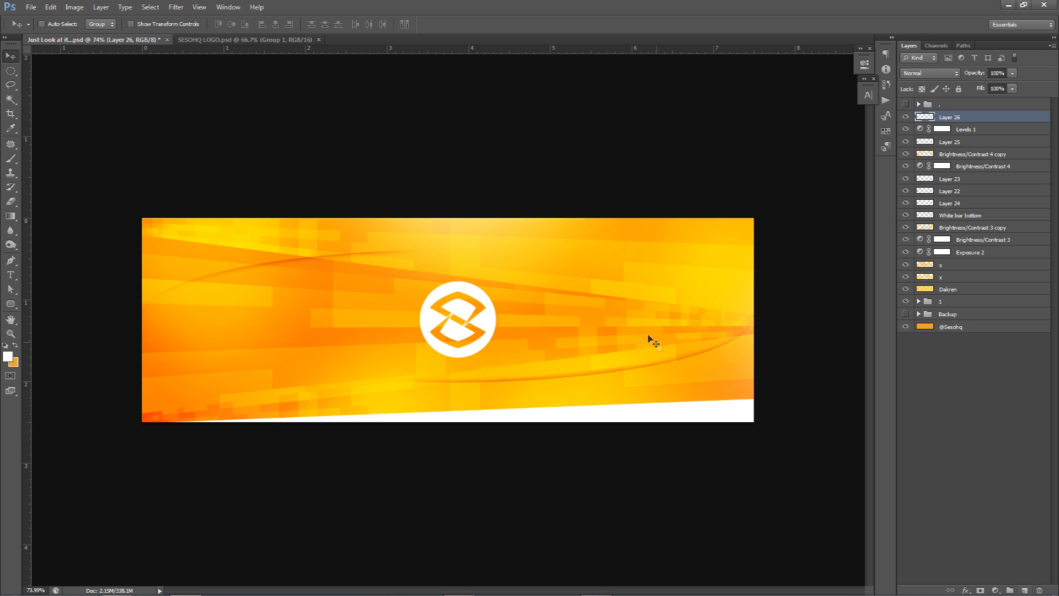
key(m)
scroll(462, 301, up, 5)
drag(497, 271, 813, 386)
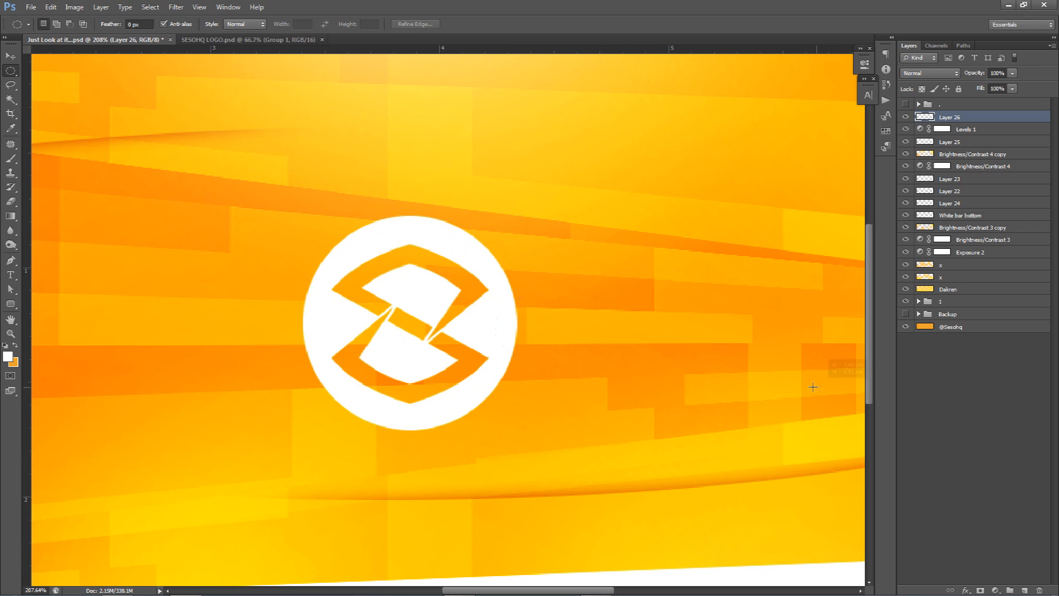
click(12, 78)
click(74, 70)
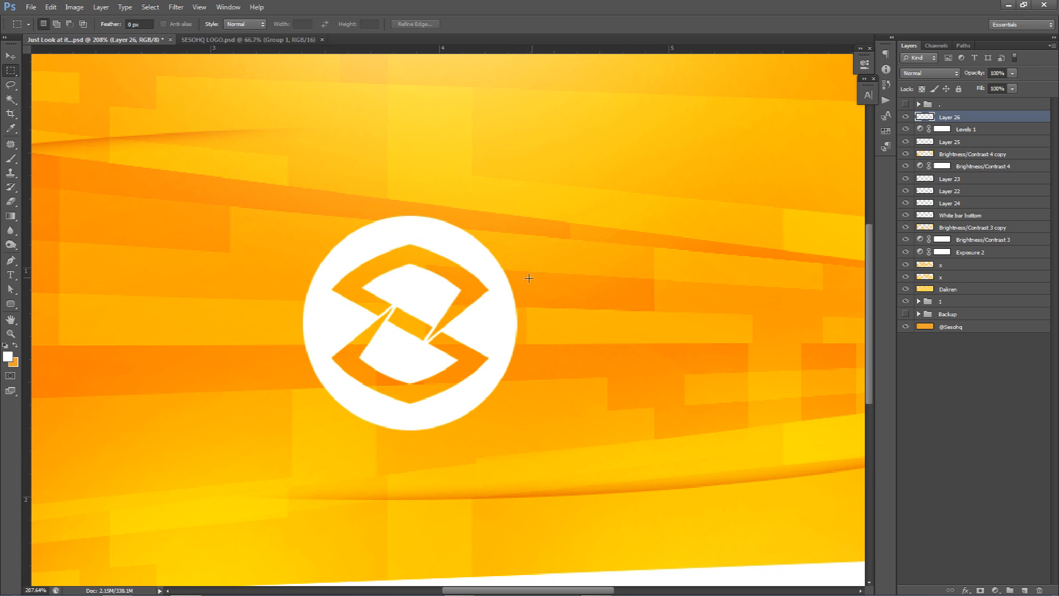
drag(501, 282, 728, 382)
drag(518, 339, 517, 332)
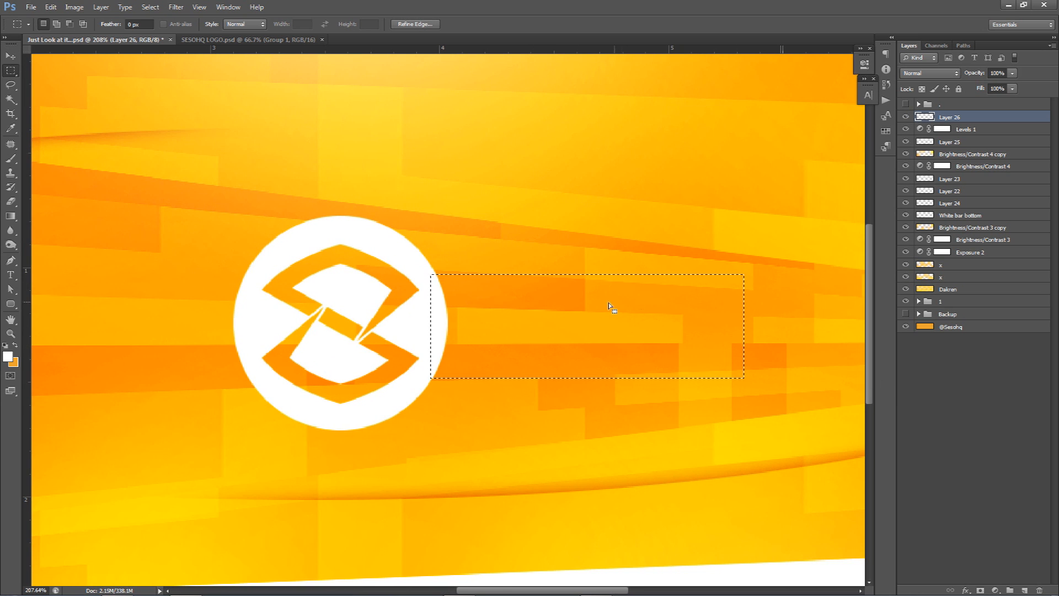
key(alt+BackSpace)
key(ctrl+d)
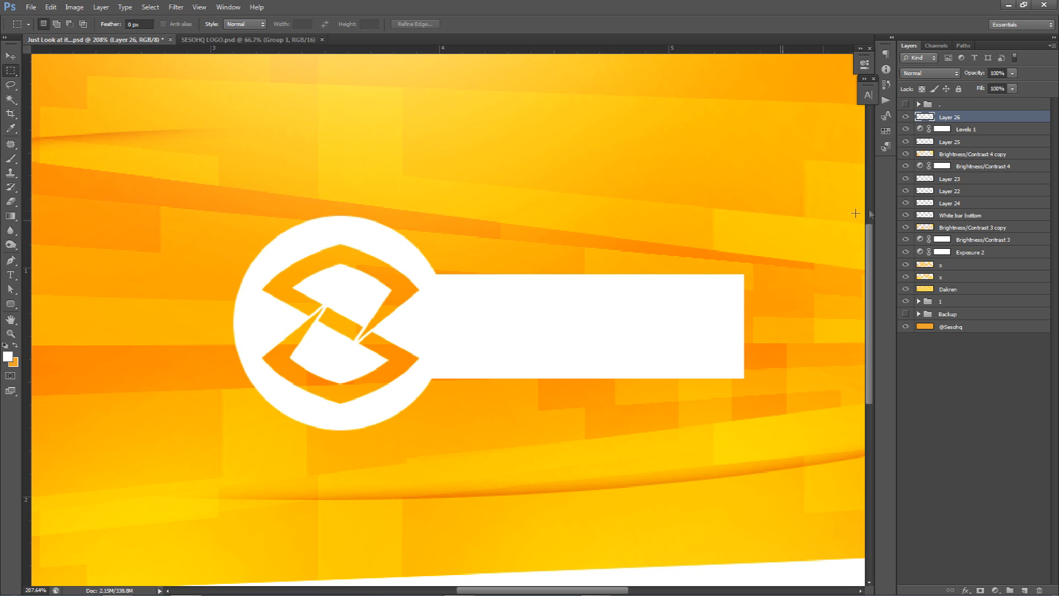
Step: Identify the circle logo's layer by toggling the visibility of the layers below the white rectangle
click(903, 182)
click(904, 182)
click(908, 142)
click(908, 142)
click(907, 215)
click(907, 215)
click(907, 203)
click(907, 203)
click(906, 191)
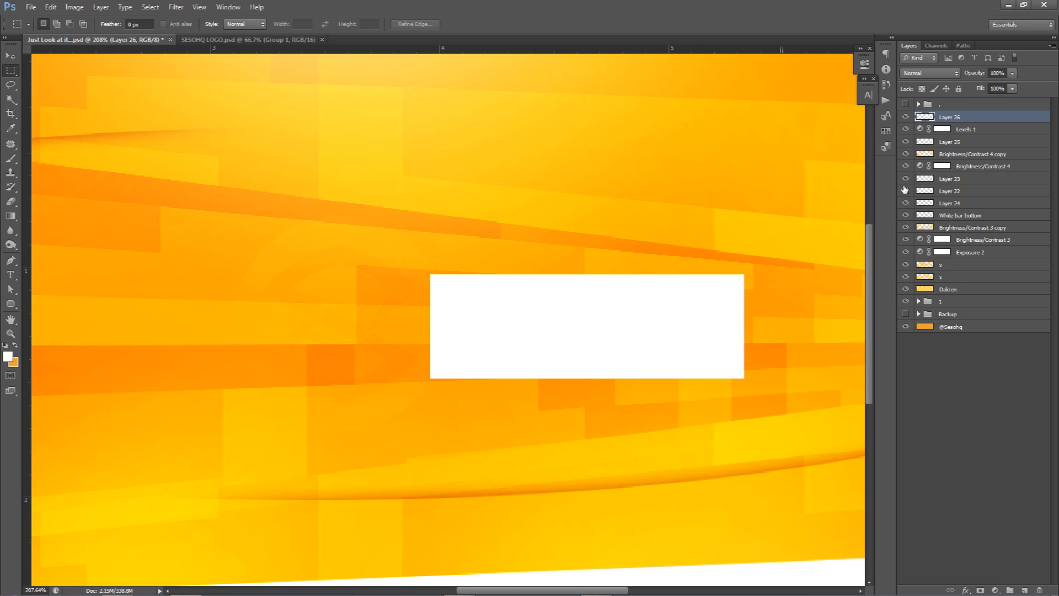
click(906, 191)
Step: Cut the circle logo's outline out of the white rectangle and shift the rectangle right, leaving a narrow curved gap
ctrl+click(925, 191)
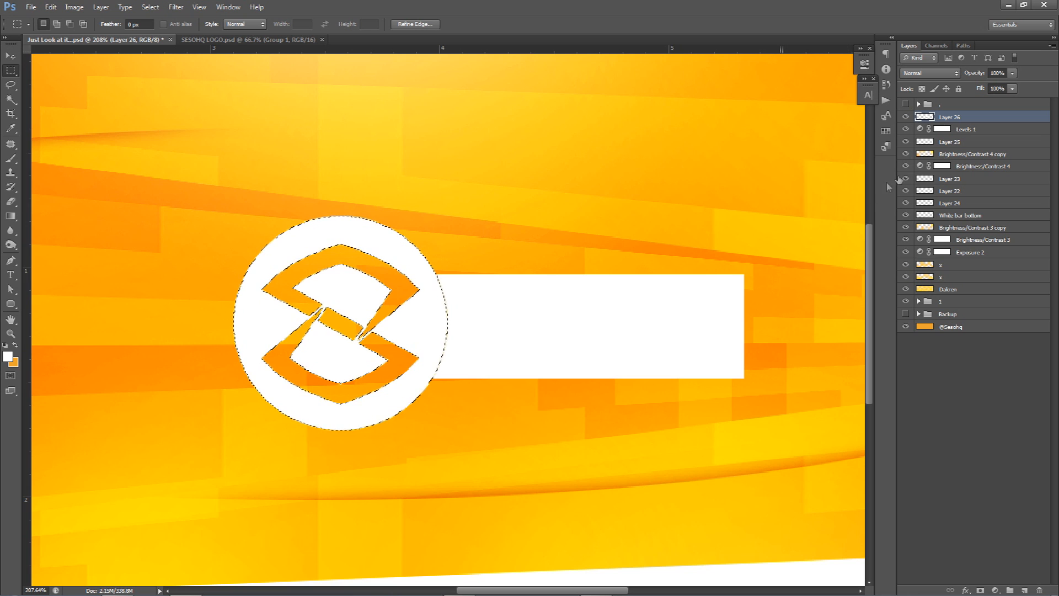
key(ctrl+d)
key(v)
mouse_move(507, 348)
mouse_down()
mouse_move(538, 348)
mouse_move(529, 349)
mouse_up()
scroll(529, 349, down, 2)
scroll(531, 359, down, 3)
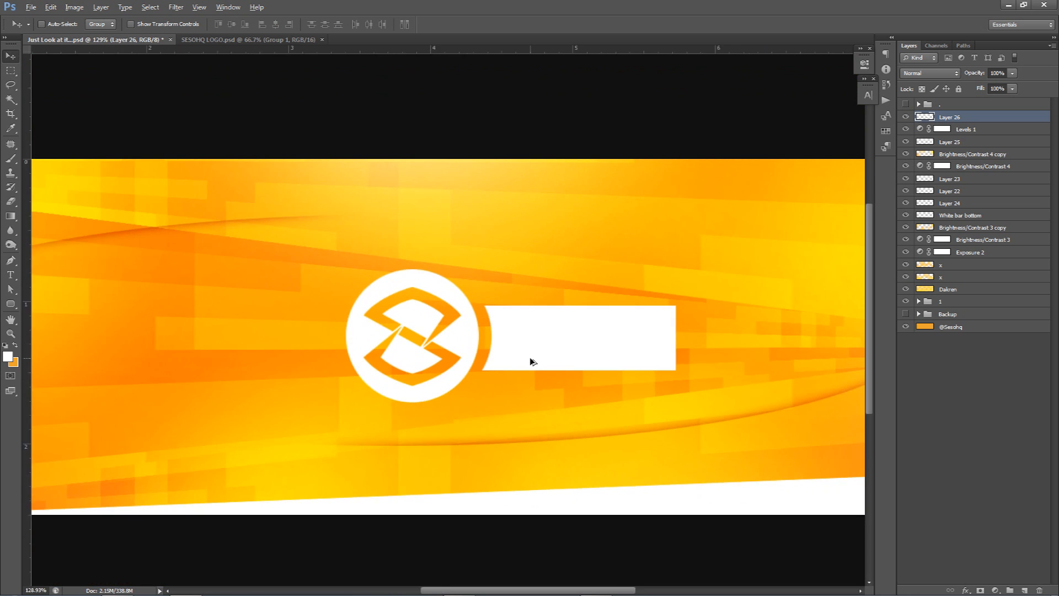
Step: Cut the white bar's outer end off diagonally with a closed Pen path turned into a selection
key(p)
click(689, 401)
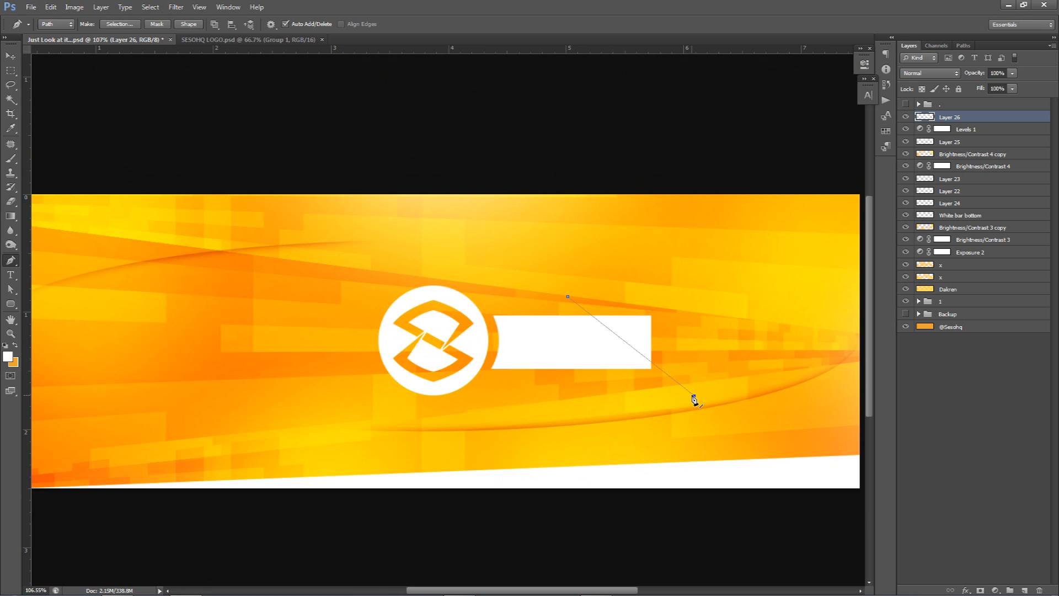
click(689, 295)
click(568, 296)
right_click(590, 327)
click(630, 378)
key(Return)
key(Delete)
key(ctrl+d)
Step: Duplicate the white bar, flip the copy horizontally and place it symmetrically on the left of the logo
key(v)
alt+drag(640, 367, 382, 362)
key(ctrl+t)
right_click(382, 362)
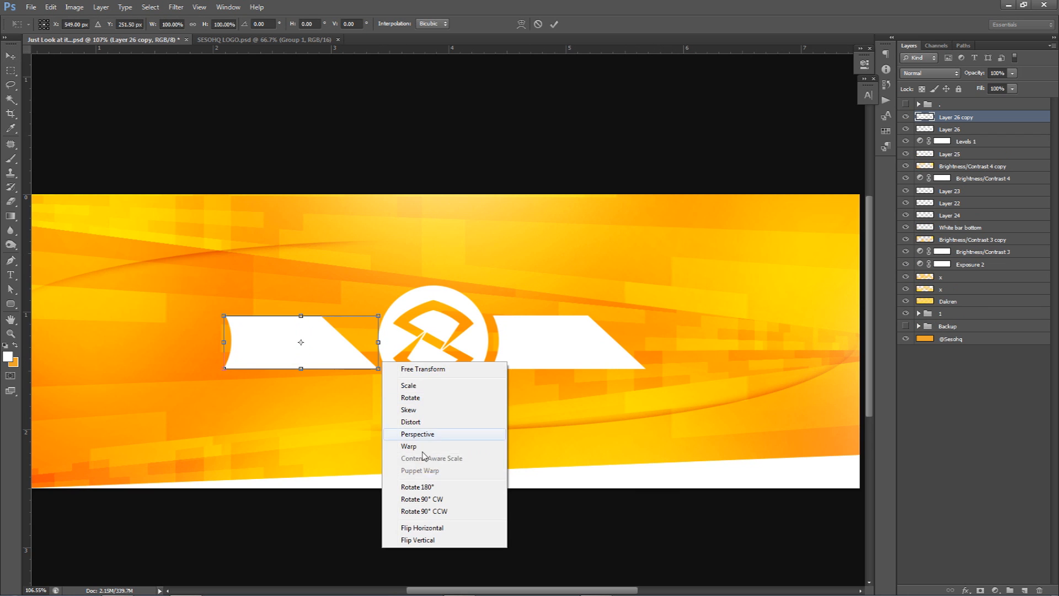
click(433, 528)
key(Return)
drag(395, 367, 397, 368)
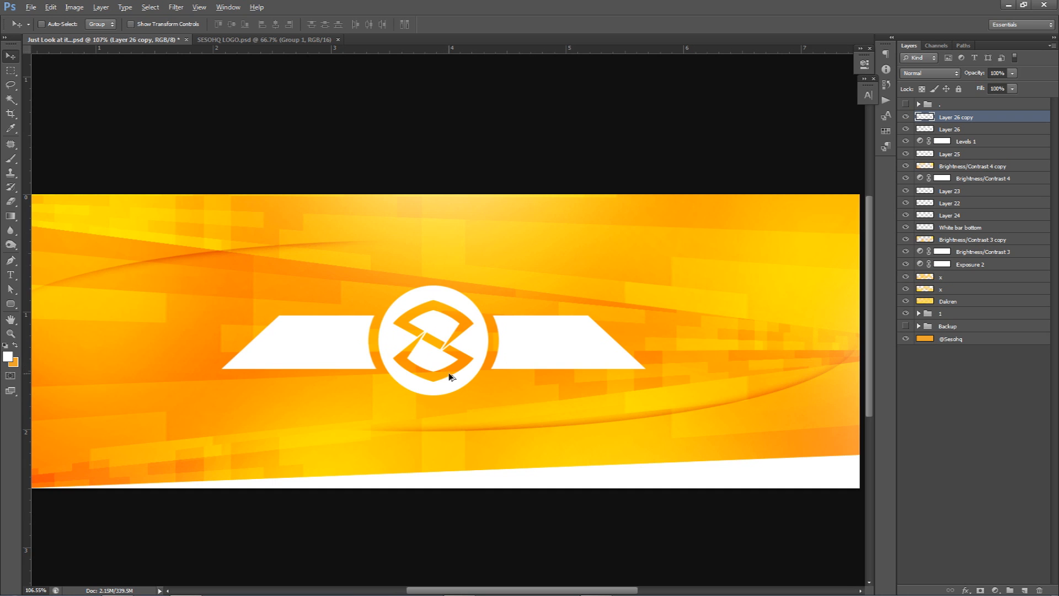
Step: Group the two white bars and set the group to Overlay at about 51% opacity
scroll(445, 381, down, 3)
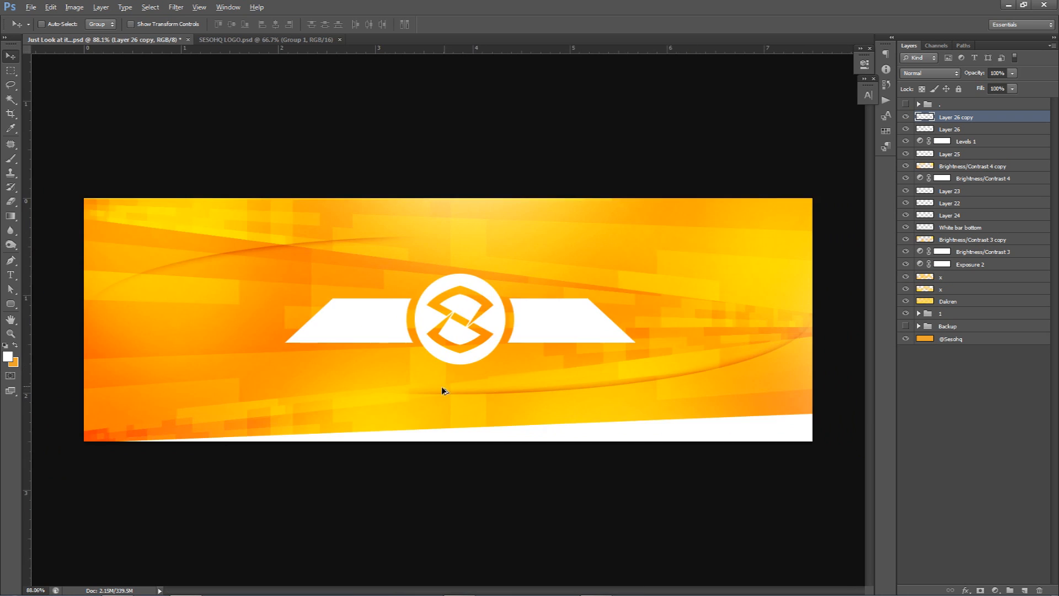
shift+click(947, 131)
key(ctrl+g)
click(932, 74)
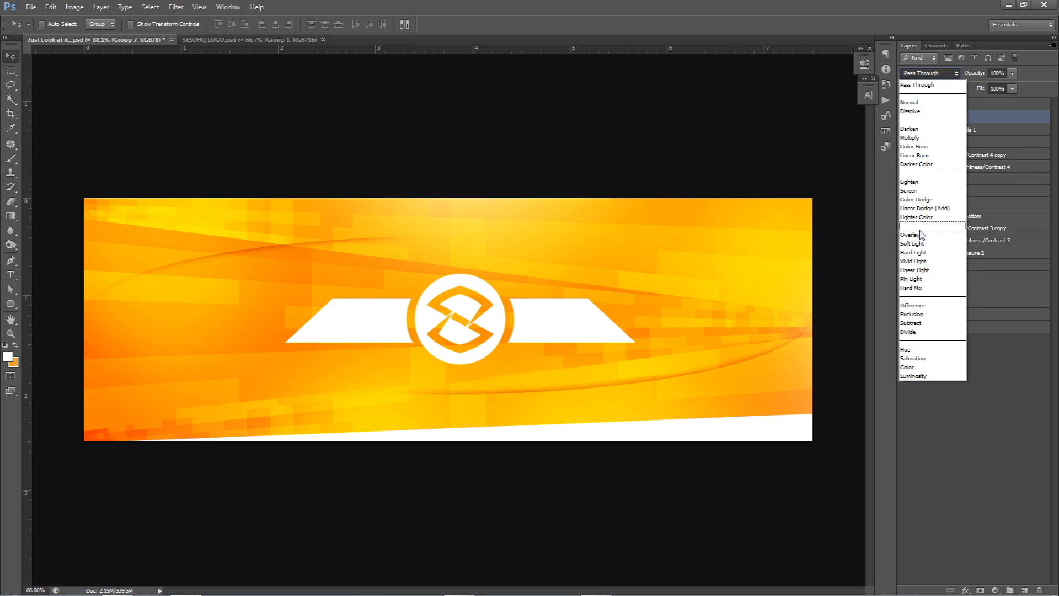
click(939, 239)
click(1012, 73)
drag(1014, 86, 984, 88)
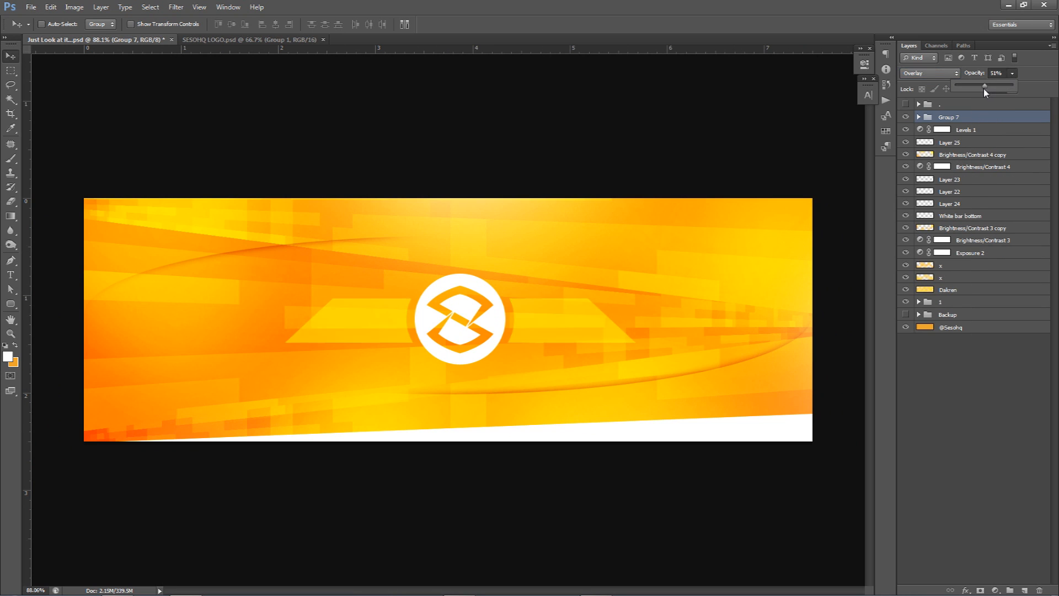
click(552, 295)
Step: Give the Levels 1, Brightness/Contrast 4, Brightness/Contrast 3 and Exposure 2 layers a red colour label
right_click(908, 131)
click(934, 177)
click(920, 166)
right_click(905, 166)
click(933, 215)
right_click(905, 240)
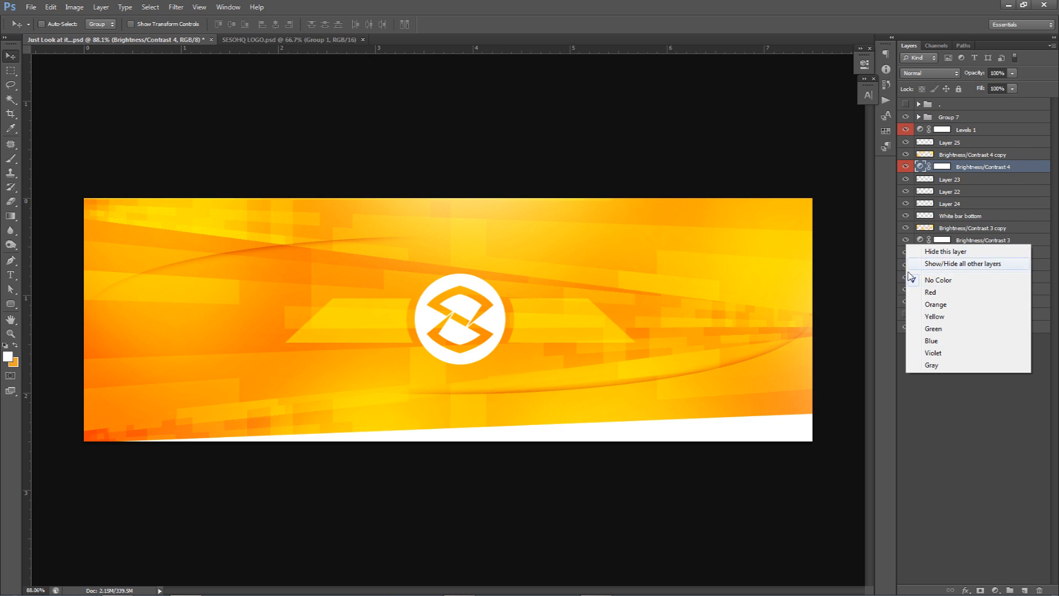
click(932, 303)
click(920, 240)
right_click(906, 253)
click(933, 304)
Step: Hide the four red-labelled adjustment layers to view the banner without them
click(905, 253)
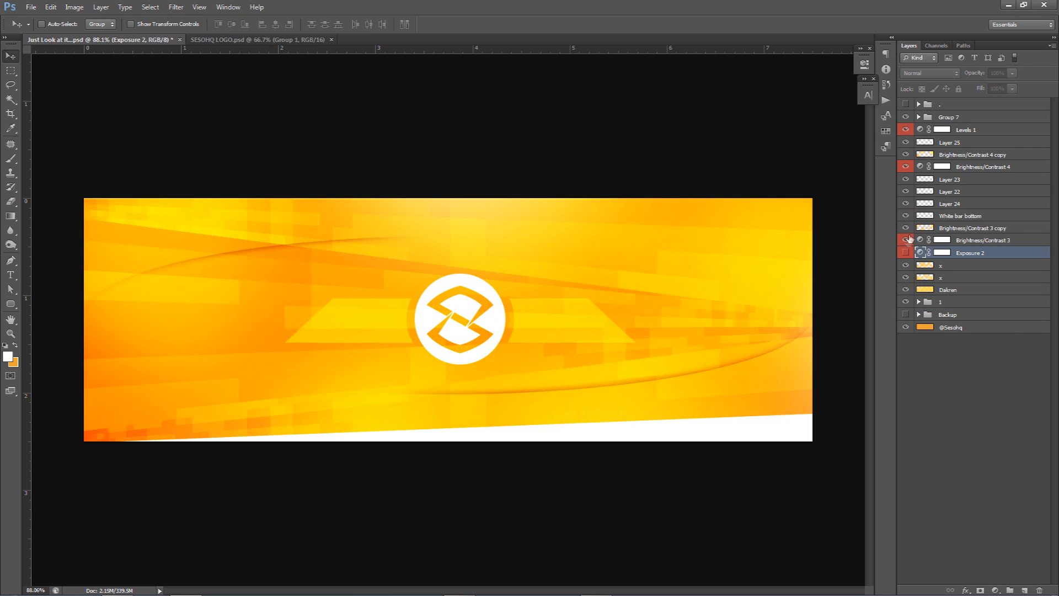
click(906, 240)
click(906, 167)
click(905, 129)
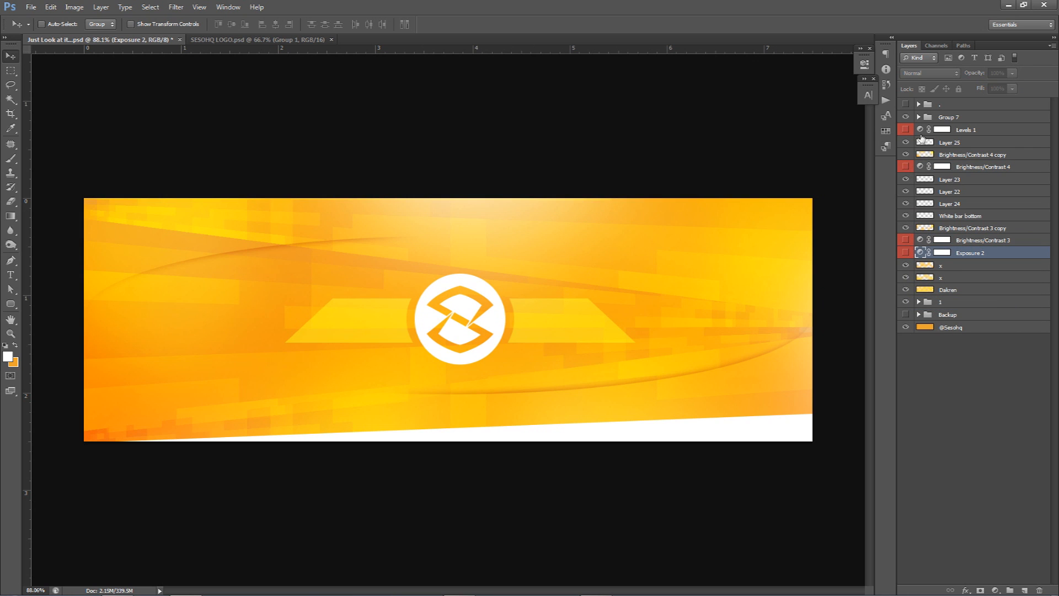
Step: Hide the white glow layer, Layer 25, and give it a yellow colour label
right_click(906, 143)
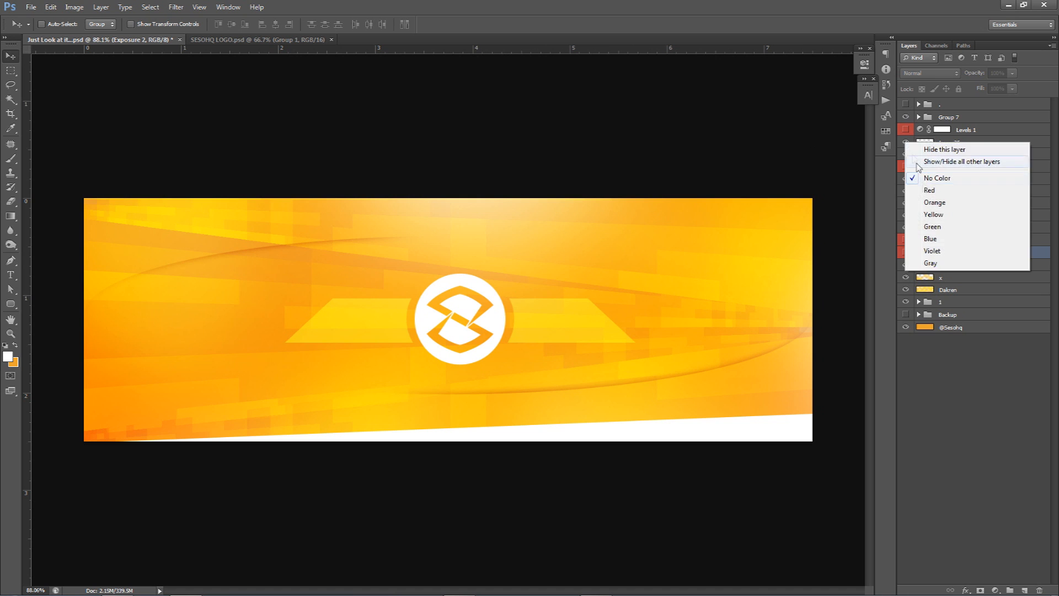
click(906, 144)
right_click(905, 142)
click(928, 215)
Step: Check what the logo, Layer 24, white bottom bar and upper x layers contribute by toggling their visibility
click(906, 192)
click(906, 192)
click(906, 203)
click(906, 203)
click(906, 216)
click(905, 216)
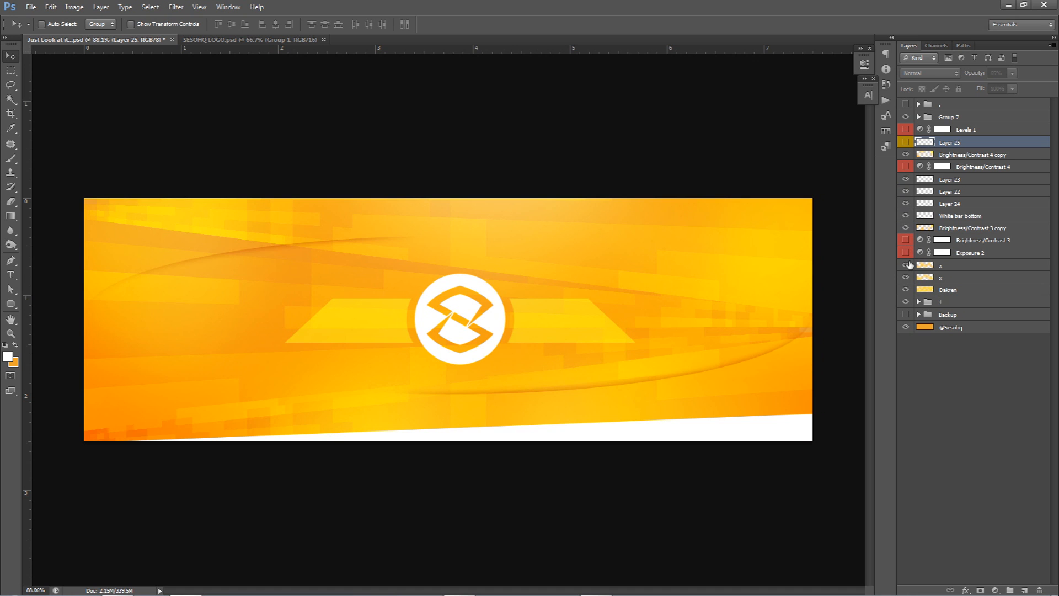
click(906, 266)
click(906, 265)
click(905, 265)
click(906, 265)
right_click(905, 266)
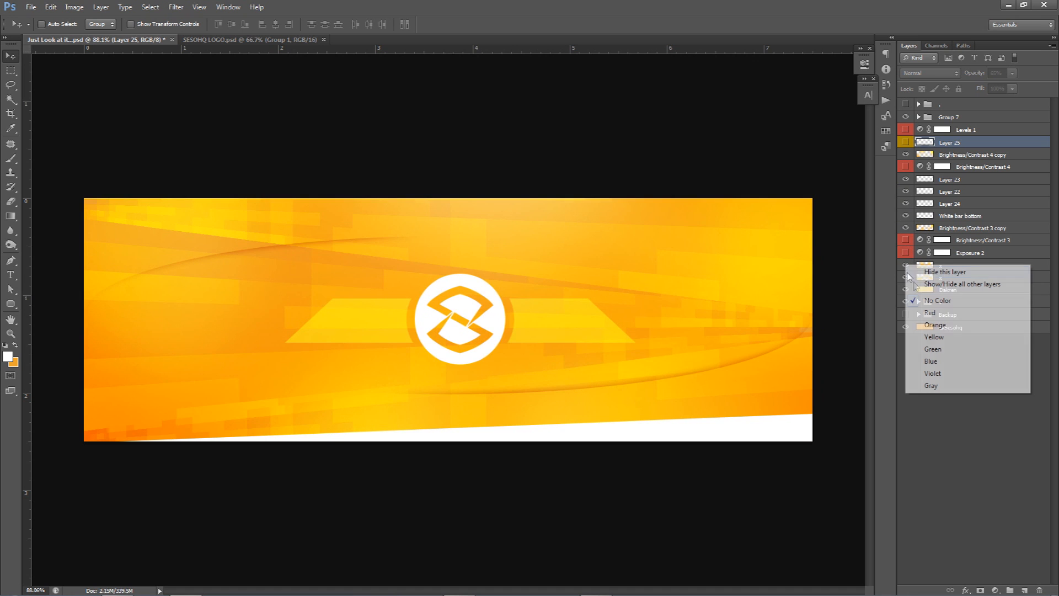
click(890, 266)
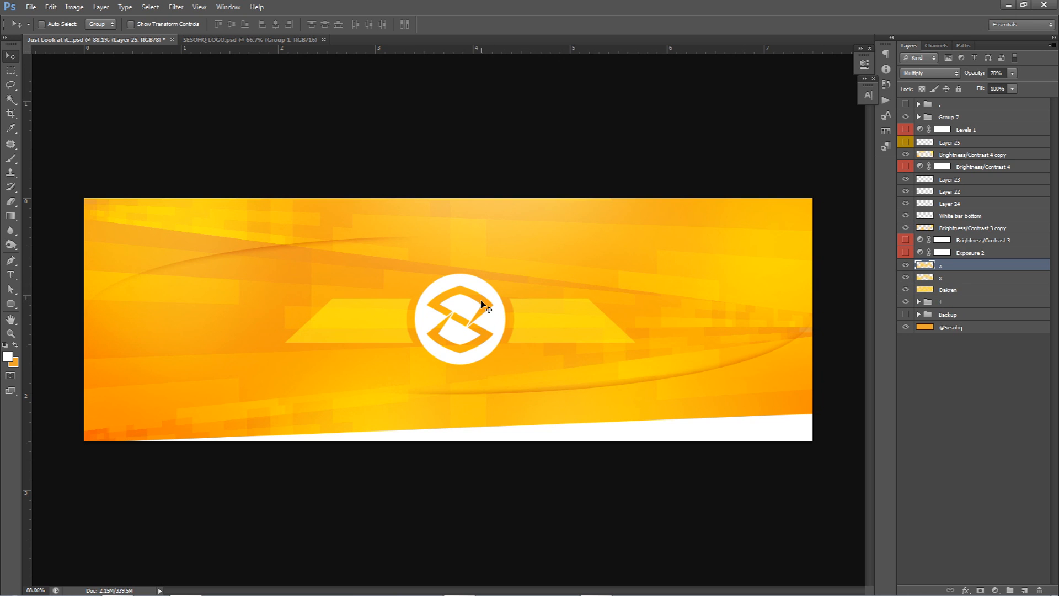
Step: Show the four red-labelled adjustment layers and the yellow-labelled glow layer again
drag(905, 253, 905, 240)
drag(906, 168, 905, 132)
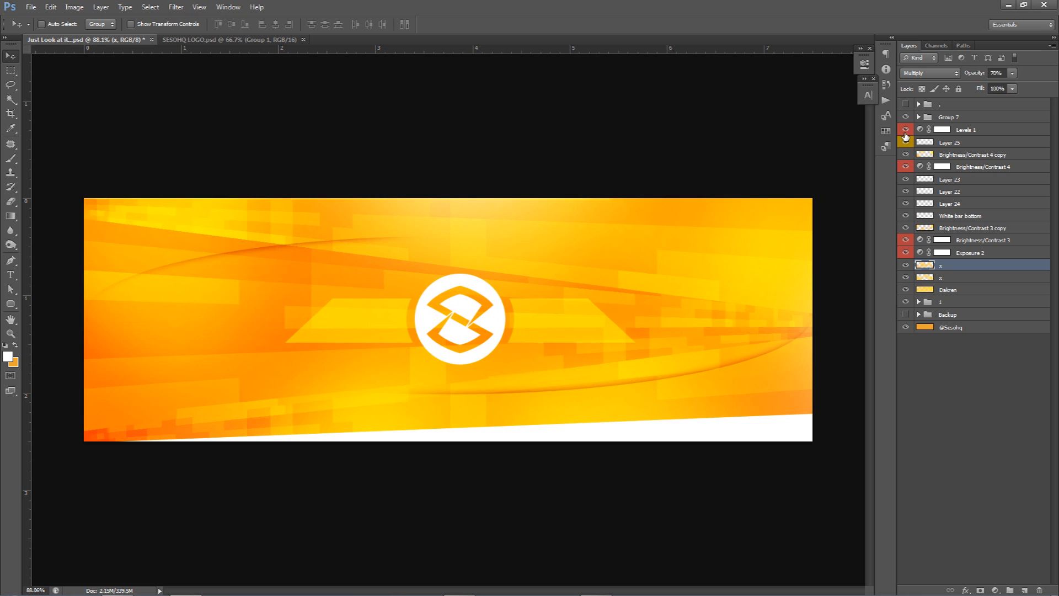